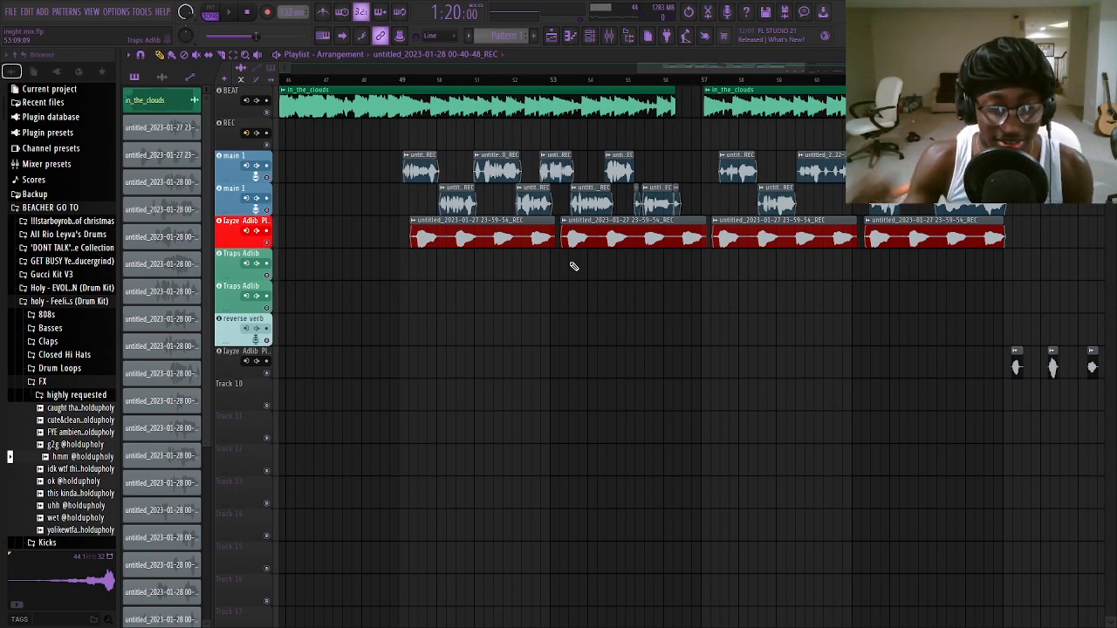
Step: Look over the beat, main vocal and adlib clips laid out across the arrangement's timeline
{"action": "scroll", "coordinate": [580, 279], "scroll_direction": "down", "scroll_amount": 2}
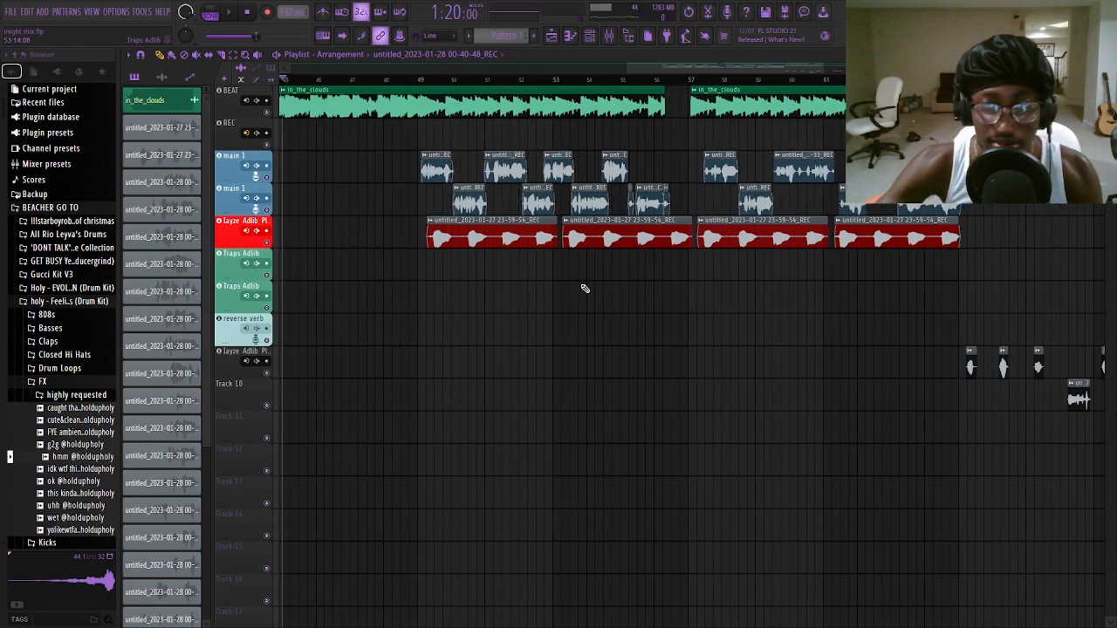
{"action": "scroll", "coordinate": [611, 286], "scroll_direction": "down", "scroll_amount": 1}
{"action": "scroll", "coordinate": [553, 269], "scroll_direction": "up", "scroll_amount": 1}
{"action": "scroll", "coordinate": [416, 309], "scroll_direction": "down", "scroll_amount": 2}
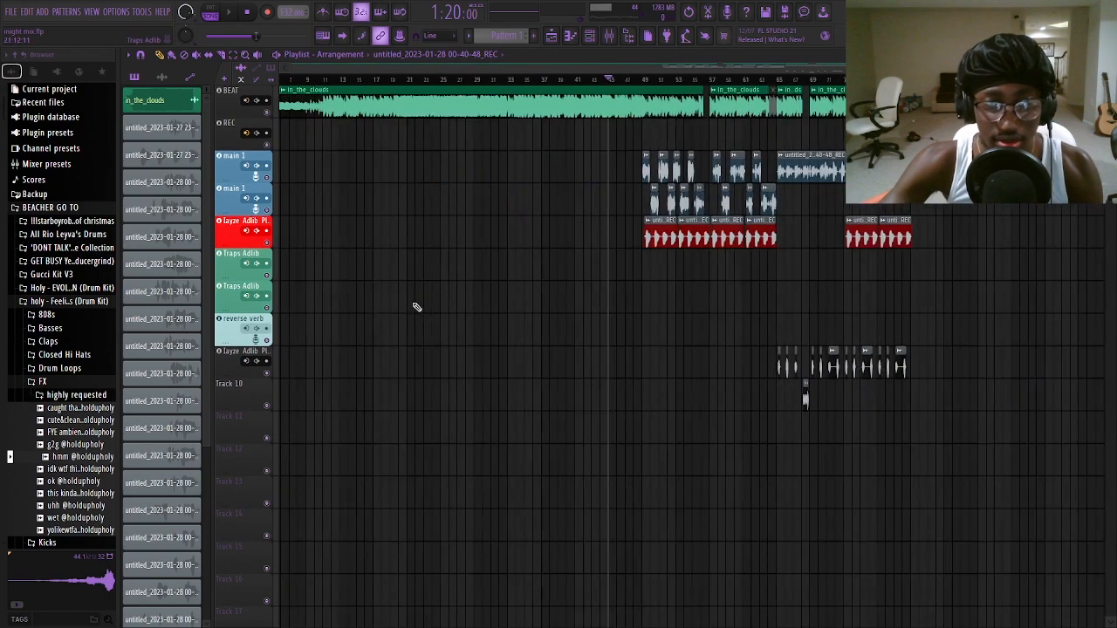
{"action": "scroll", "coordinate": [523, 277], "scroll_direction": "up", "scroll_amount": 3}
{"action": "scroll", "coordinate": [596, 283], "scroll_direction": "down", "scroll_amount": 2}
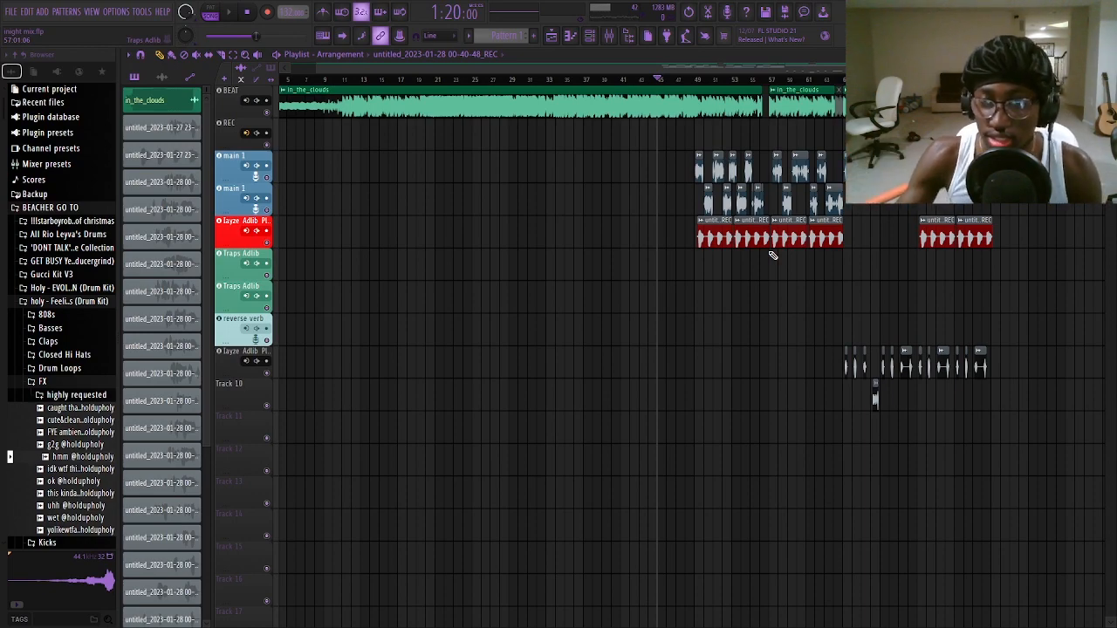
{"action": "scroll", "coordinate": [803, 249], "scroll_direction": "up", "scroll_amount": 2}
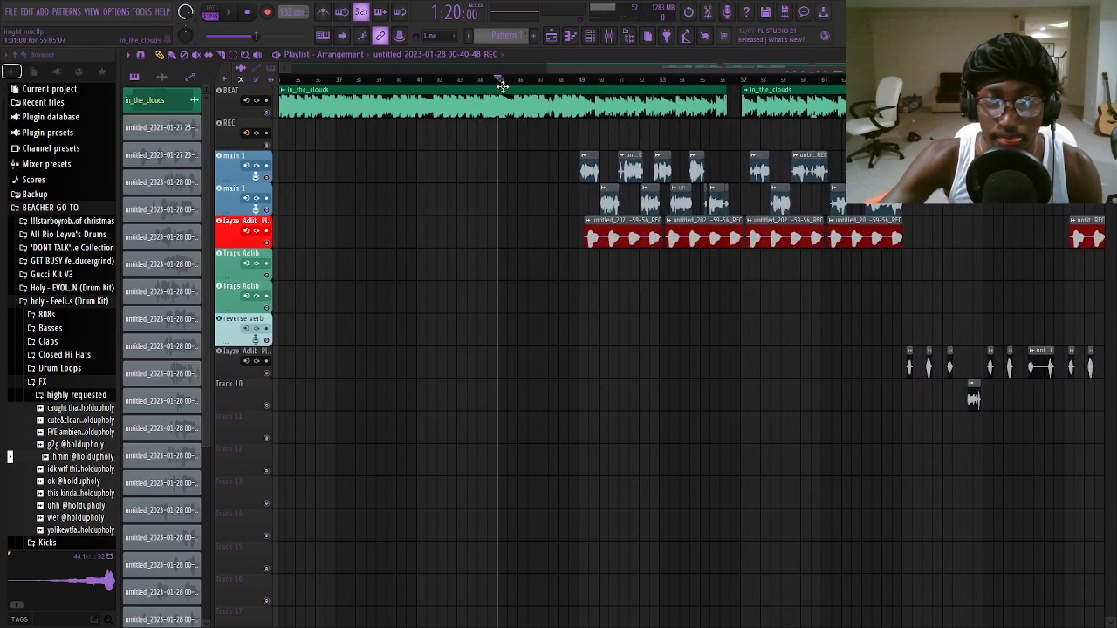
{"action": "scroll", "coordinate": [503, 85], "scroll_direction": "down", "scroll_amount": 3}
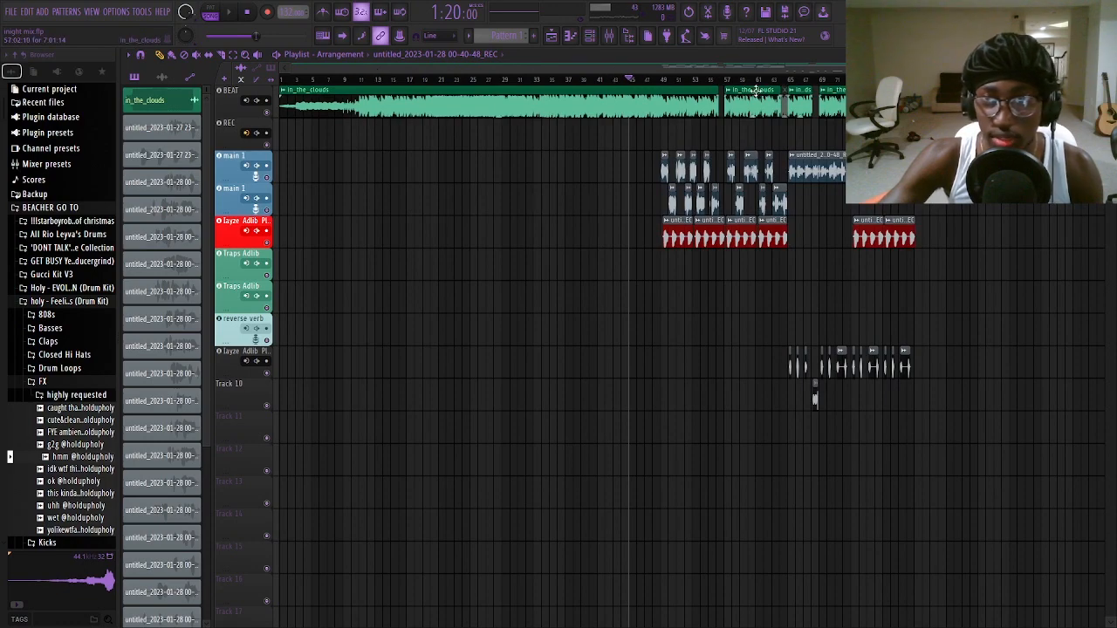
{"action": "scroll", "coordinate": [735, 250], "scroll_direction": "up", "scroll_amount": 2}
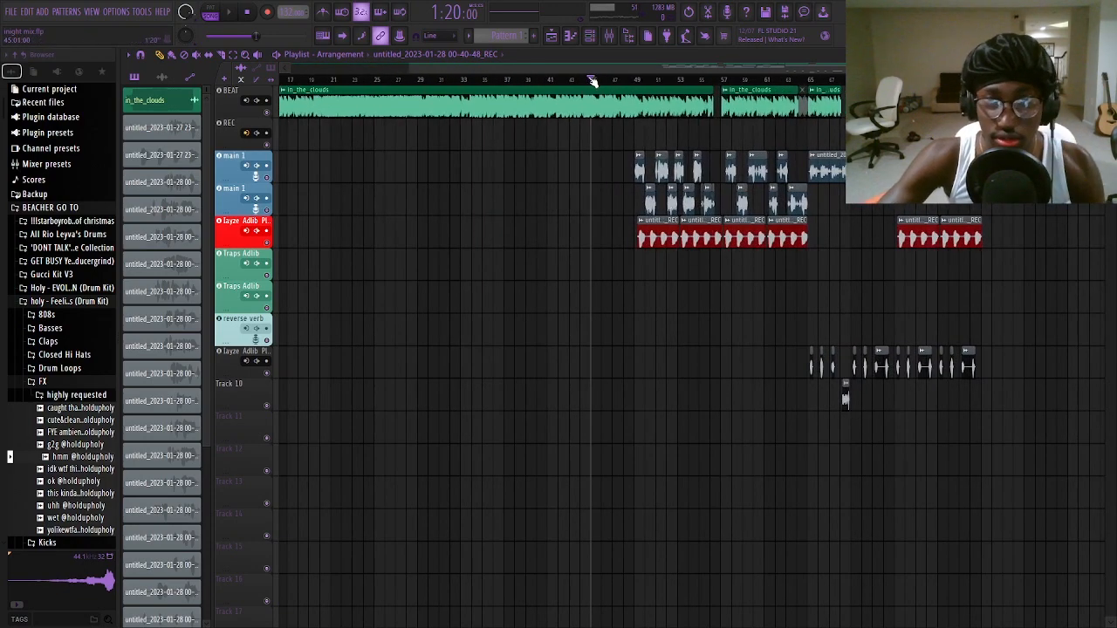
Step: Set the playhead to about 1:21, shortly before the vocal clips begin, and play the arrangement from there
{"action": "left_click_drag", "start_coordinate": [593, 81], "coordinate": [604, 81]}
{"action": "scroll", "coordinate": [1003, 317], "scroll_direction": "up", "scroll_amount": 3}
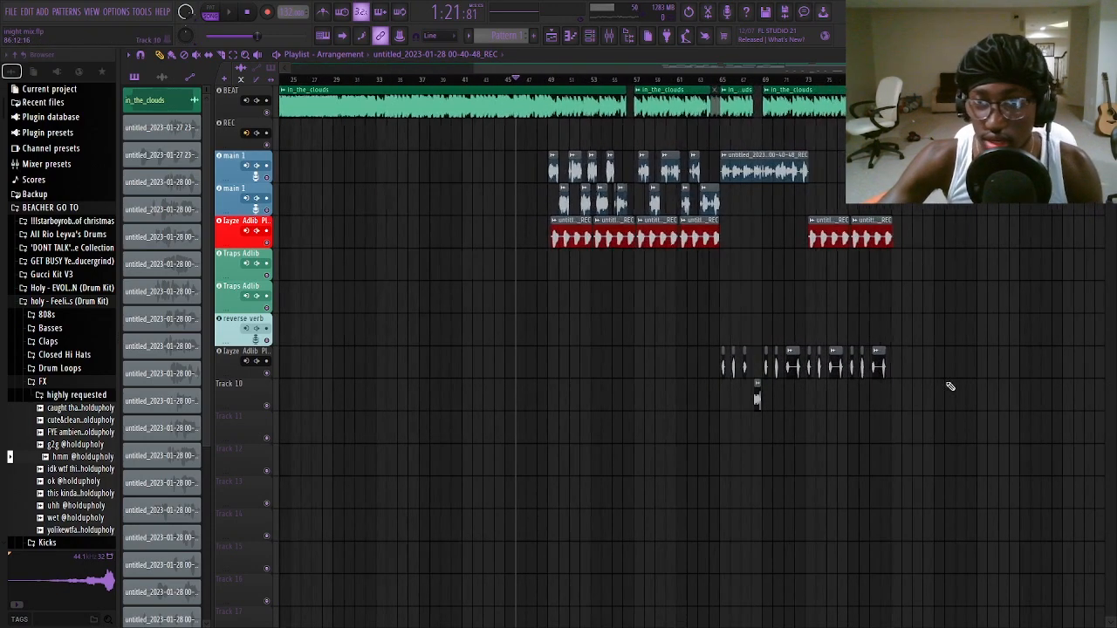
{"action": "scroll", "coordinate": [843, 398], "scroll_direction": "down", "scroll_amount": 2}
{"action": "key", "text": "space"}
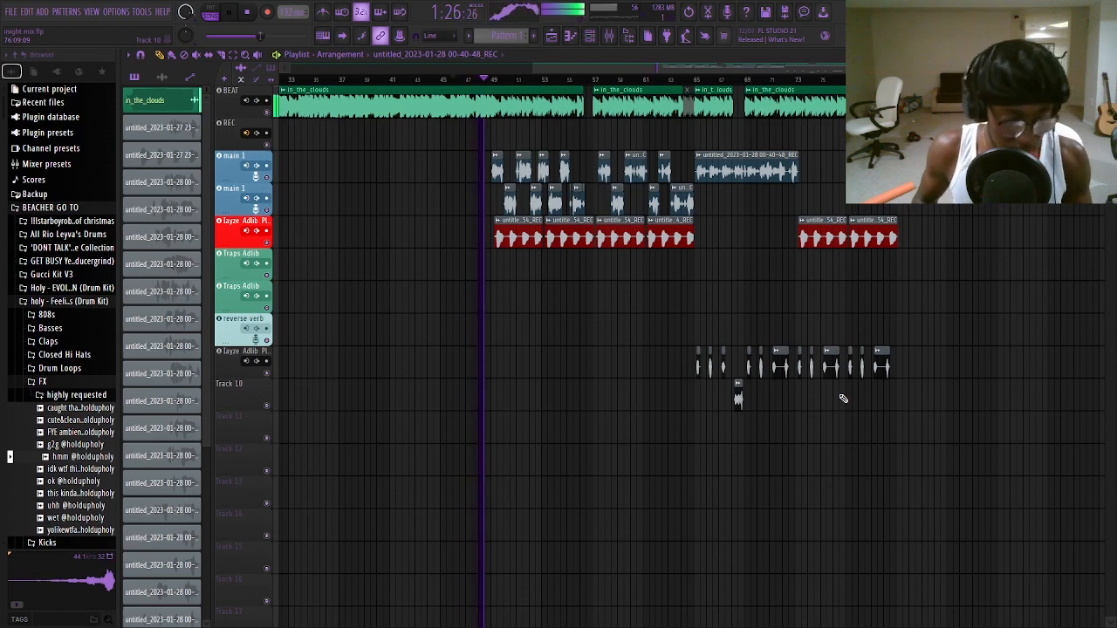
{"action": "key", "text": "XF86AudioLowerVolume"}
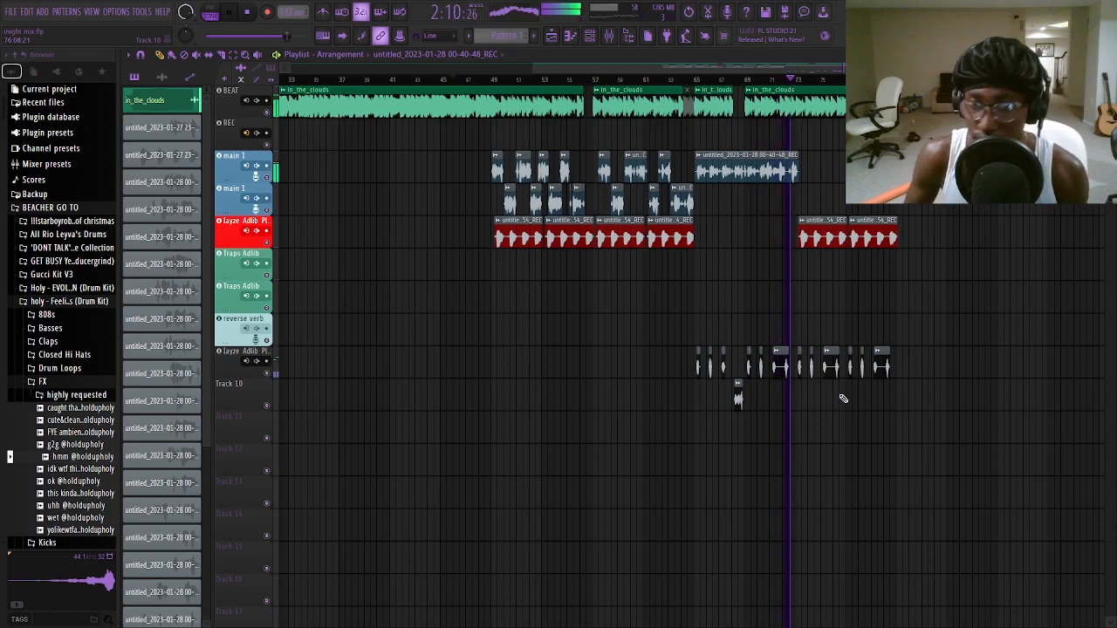
Step: Follow the playback through the final adlib section of the arrangement and stop it
{"action": "scroll", "coordinate": [856, 397], "scroll_direction": "right", "scroll_amount": 5}
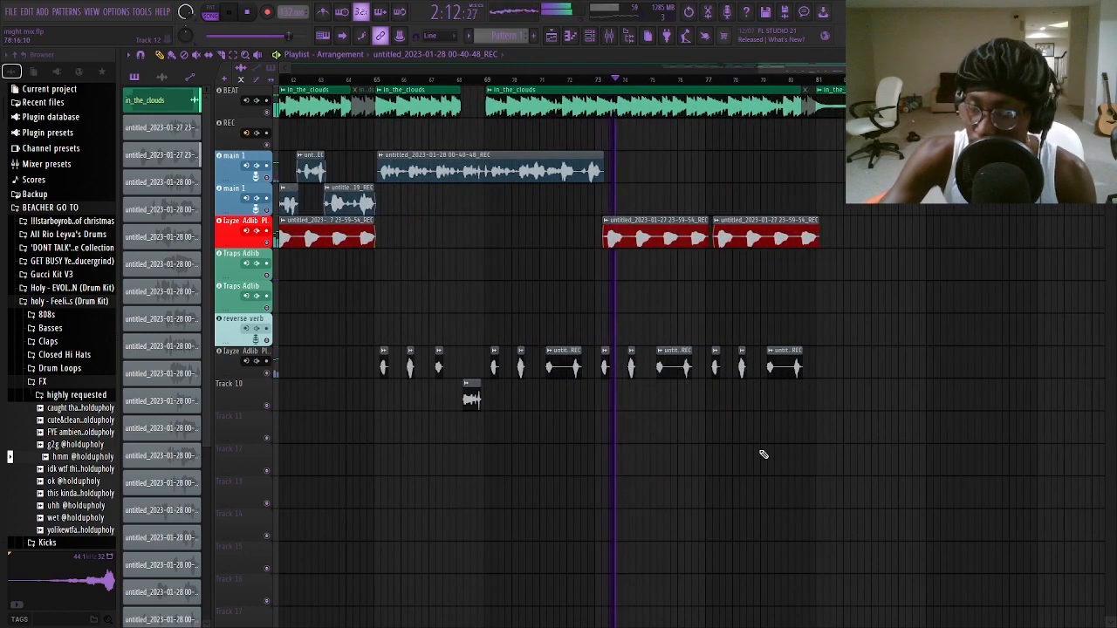
{"action": "scroll", "coordinate": [762, 454], "scroll_direction": "left", "scroll_amount": 2}
{"action": "scroll", "coordinate": [753, 446], "scroll_direction": "left", "scroll_amount": 5}
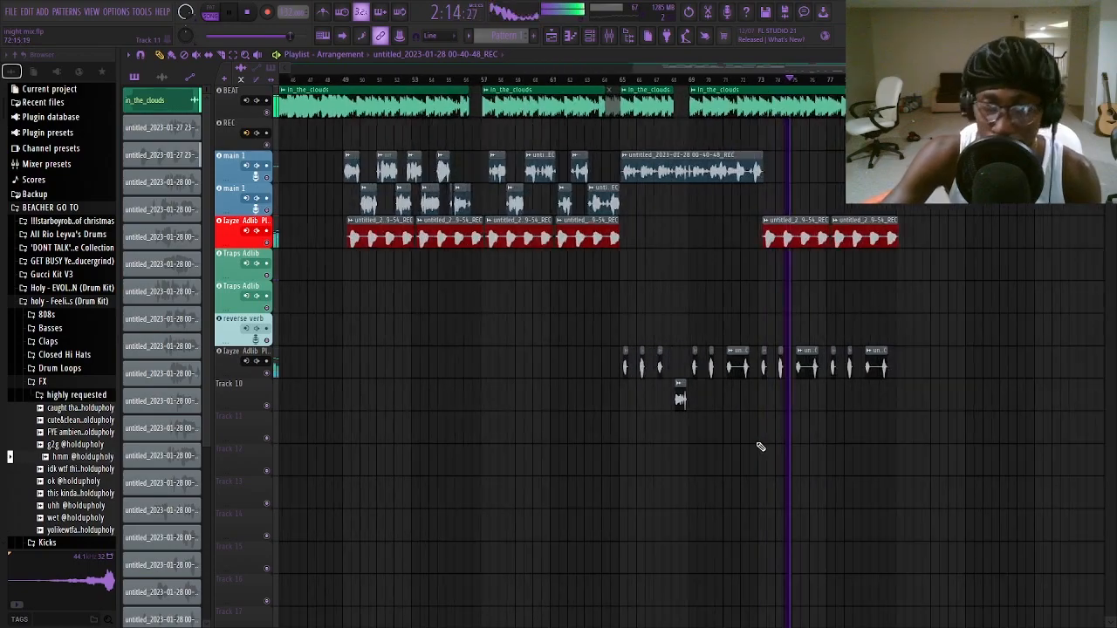
{"action": "scroll", "coordinate": [754, 452], "scroll_direction": "down", "scroll_amount": 3}
{"action": "scroll", "coordinate": [858, 447], "scroll_direction": "up", "scroll_amount": 4}
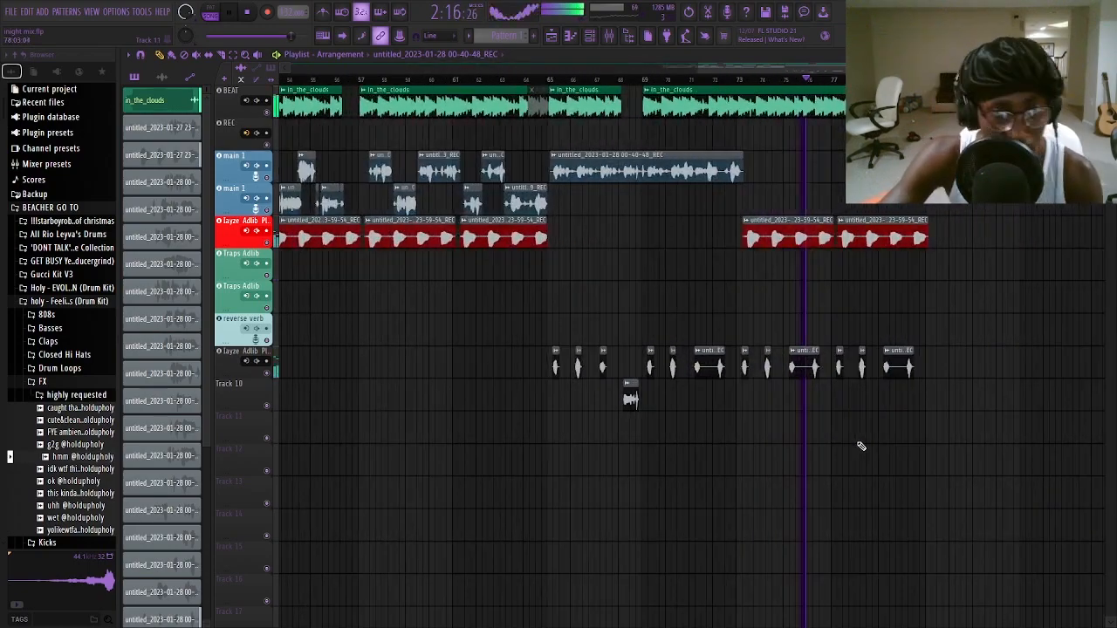
{"action": "scroll", "coordinate": [855, 452], "scroll_direction": "up", "scroll_amount": 3}
{"action": "scroll", "coordinate": [829, 449], "scroll_direction": "down", "scroll_amount": 5}
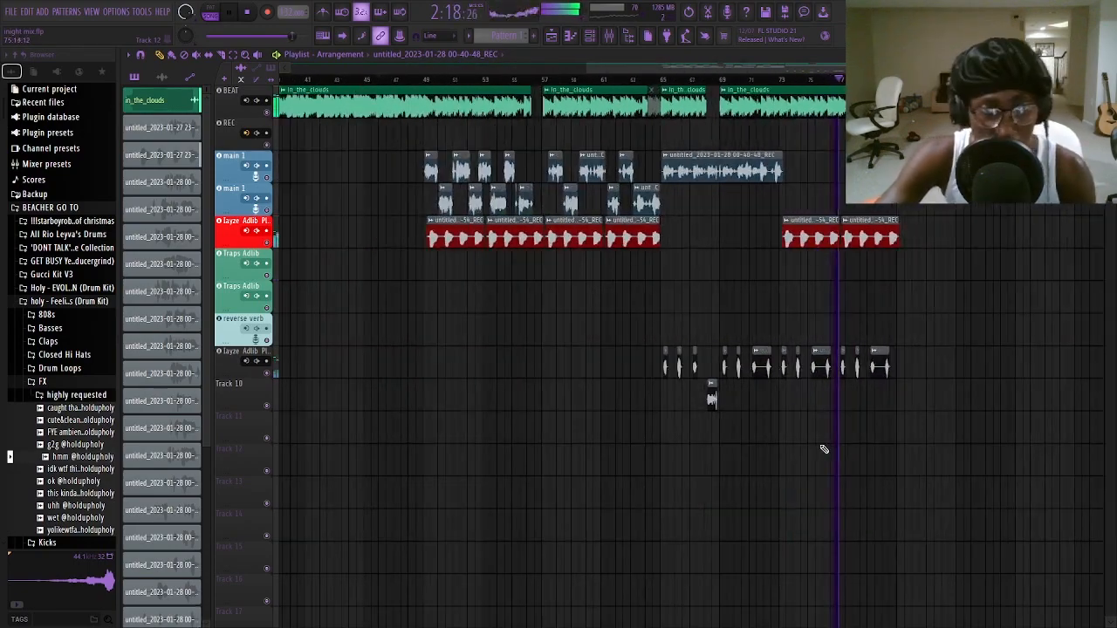
{"action": "scroll", "coordinate": [614, 409], "scroll_direction": "up", "scroll_amount": 4}
{"action": "scroll", "coordinate": [568, 424], "scroll_direction": "up", "scroll_amount": 2}
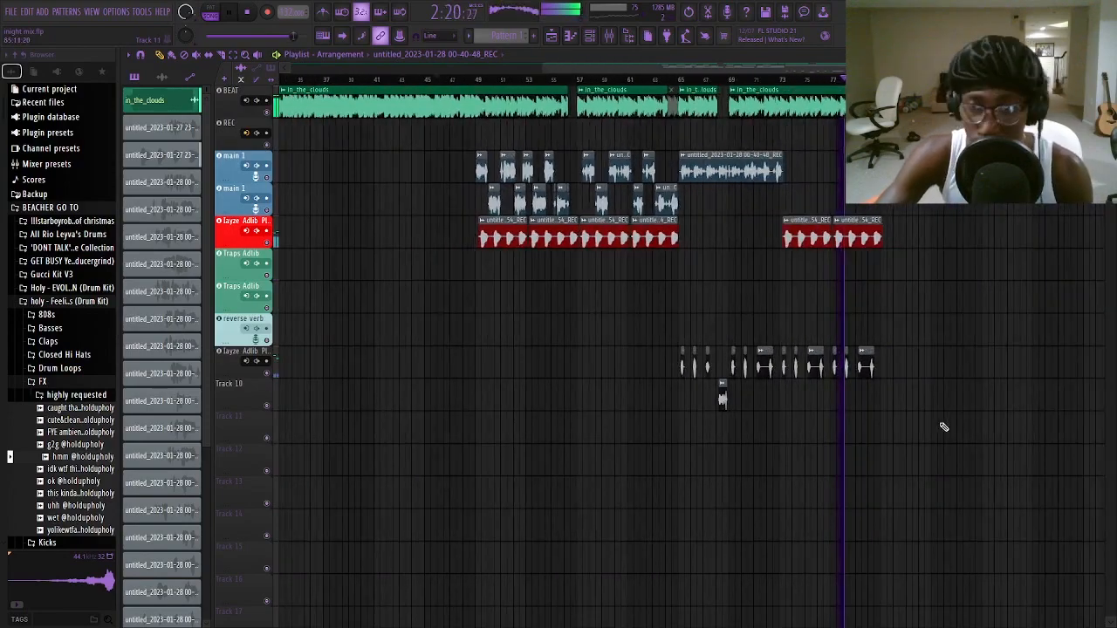
{"action": "scroll", "coordinate": [855, 424], "scroll_direction": "up", "scroll_amount": 4}
{"action": "scroll", "coordinate": [849, 425], "scroll_direction": "up", "scroll_amount": 5}
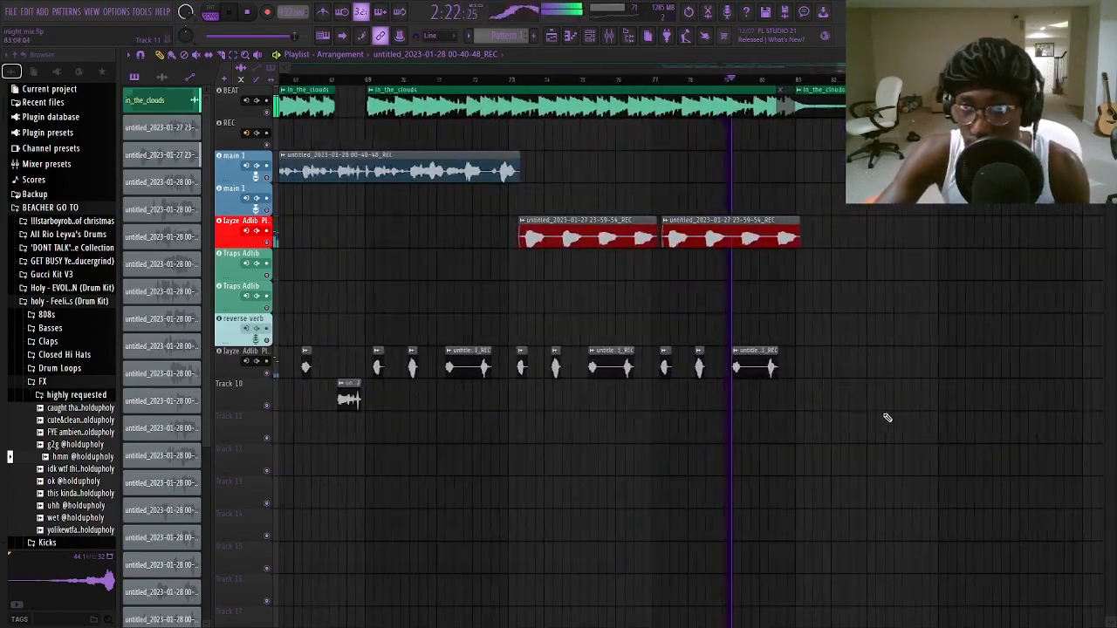
{"action": "scroll", "coordinate": [726, 411], "scroll_direction": "down", "scroll_amount": 5}
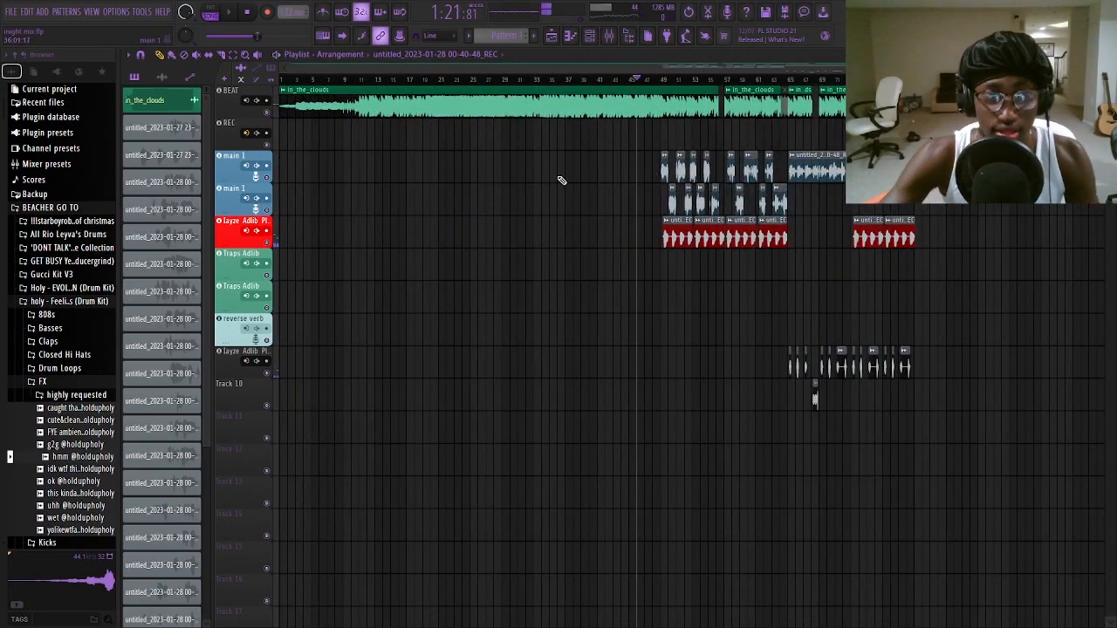
Step: Point out the main vocal clips by selecting them, followed by the adlib clips on the red Iayze Adlib track
{"action": "scroll", "coordinate": [561, 179], "scroll_direction": "up", "scroll_amount": 3}
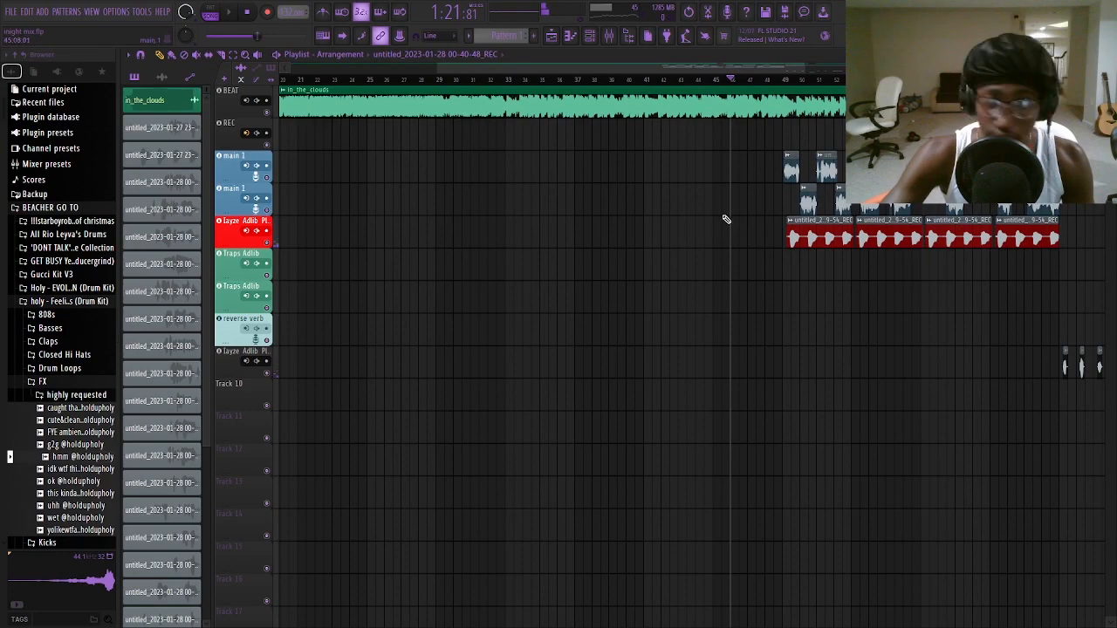
{"action": "scroll", "coordinate": [780, 187], "scroll_direction": "down", "scroll_amount": 2}
{"action": "left_click_drag", "start_coordinate": [683, 168], "coordinate": [842, 182]}
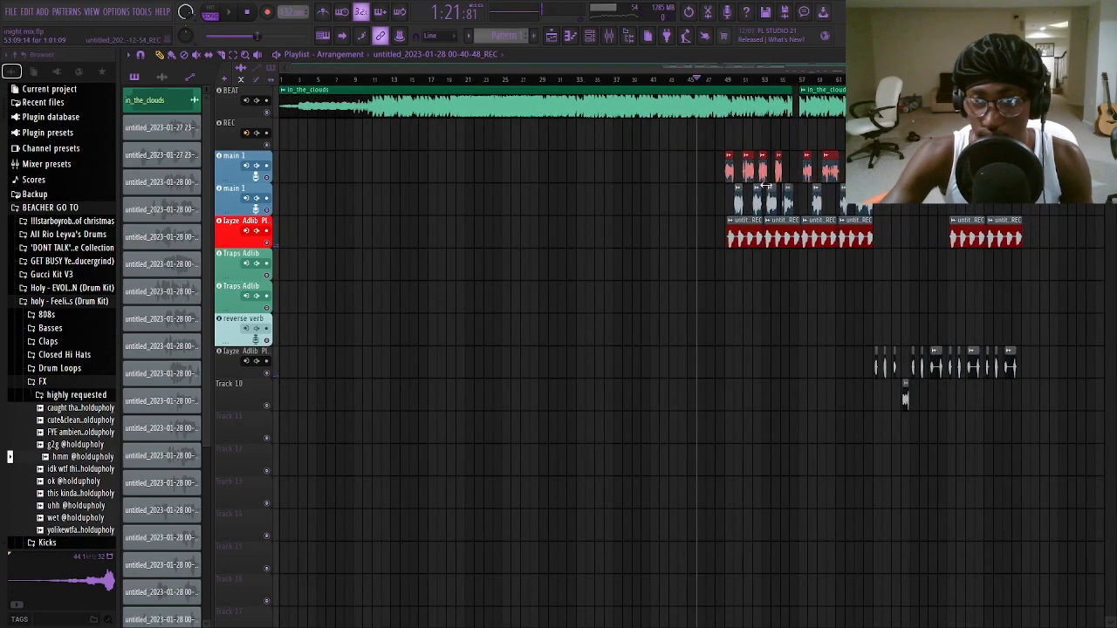
{"action": "left_click_drag", "start_coordinate": [691, 224], "coordinate": [1097, 270]}
Step: Select all the clips on the lower Iayze Adlib track together with the clip on Track 10
{"action": "scroll", "coordinate": [927, 252], "scroll_direction": "up", "scroll_amount": 4}
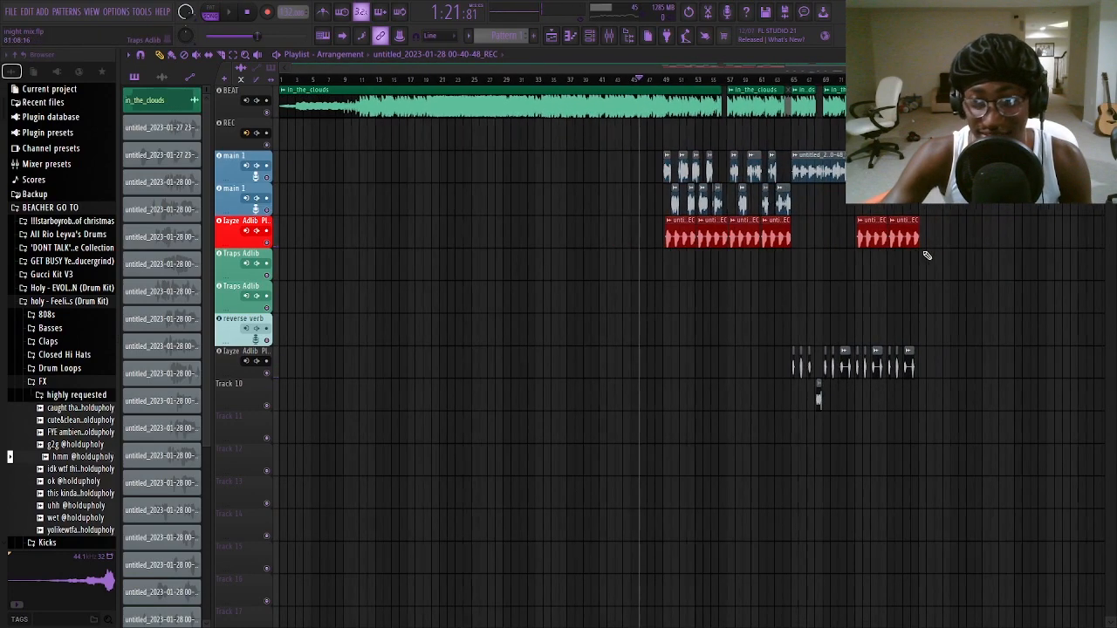
{"action": "left_click_drag", "start_coordinate": [411, 366], "coordinate": [1099, 440]}
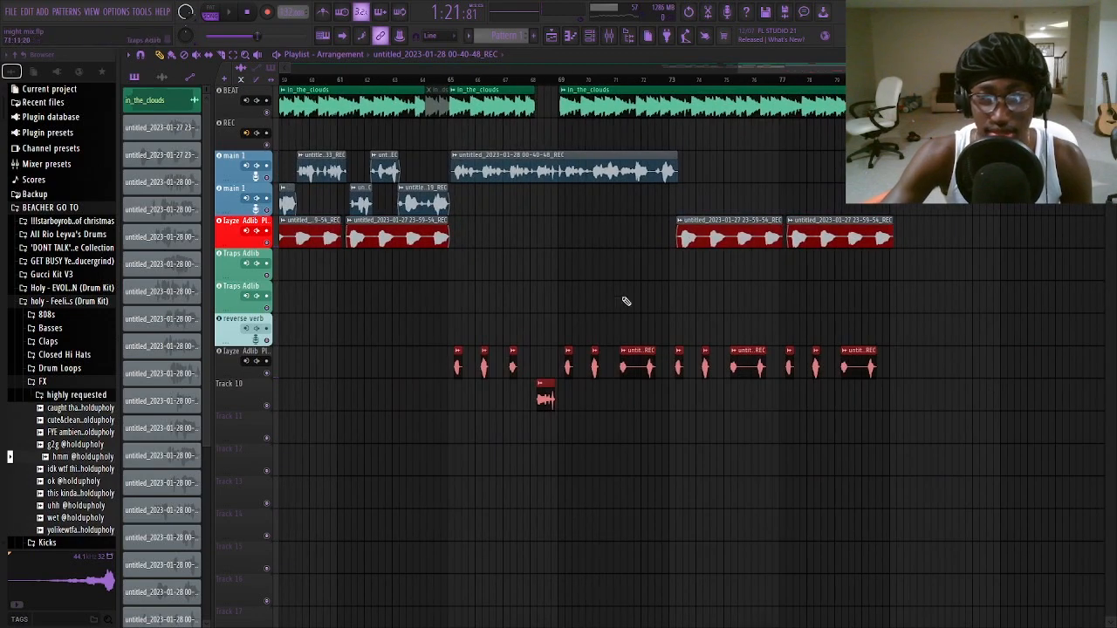
{"action": "left_click_drag", "start_coordinate": [441, 346], "coordinate": [890, 474]}
Step: Mute both Iayze Adlib tracks and set the playback start to about 1:26, just before bar 49
{"action": "scroll", "coordinate": [847, 306], "scroll_direction": "left", "scroll_amount": 6}
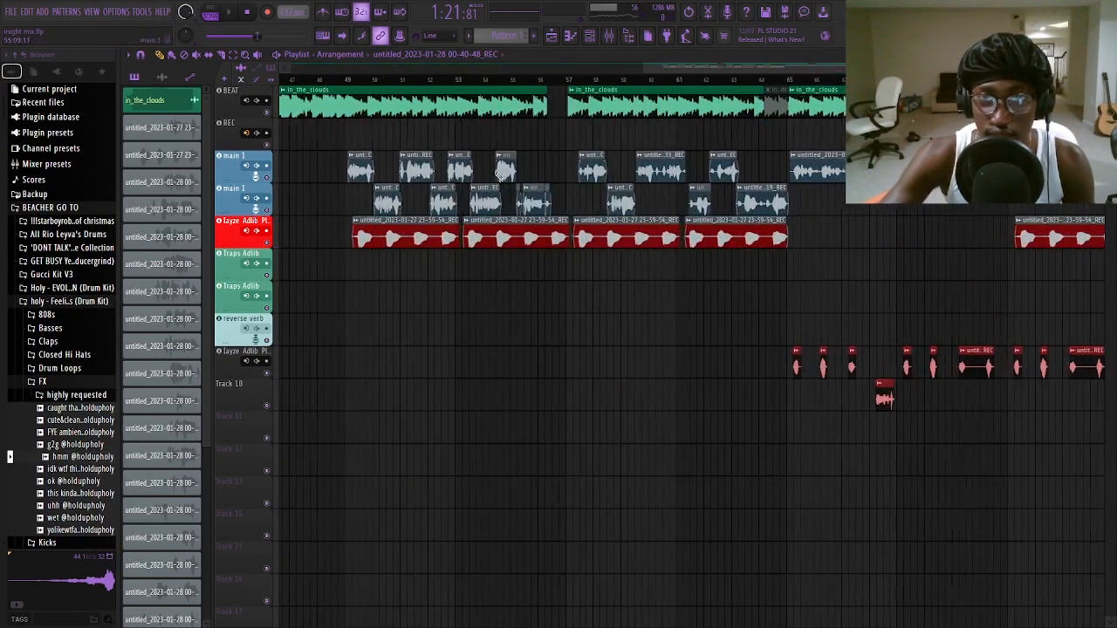
{"action": "scroll", "coordinate": [393, 210], "scroll_direction": "up", "scroll_amount": 2}
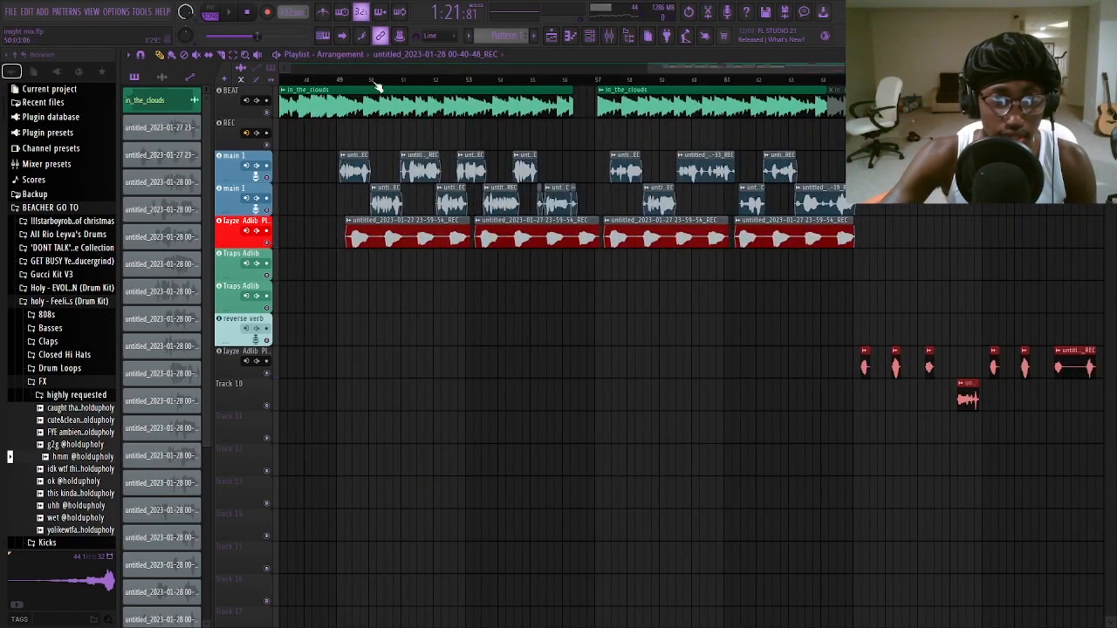
{"action": "scroll", "coordinate": [344, 80], "scroll_direction": "left", "scroll_amount": 1}
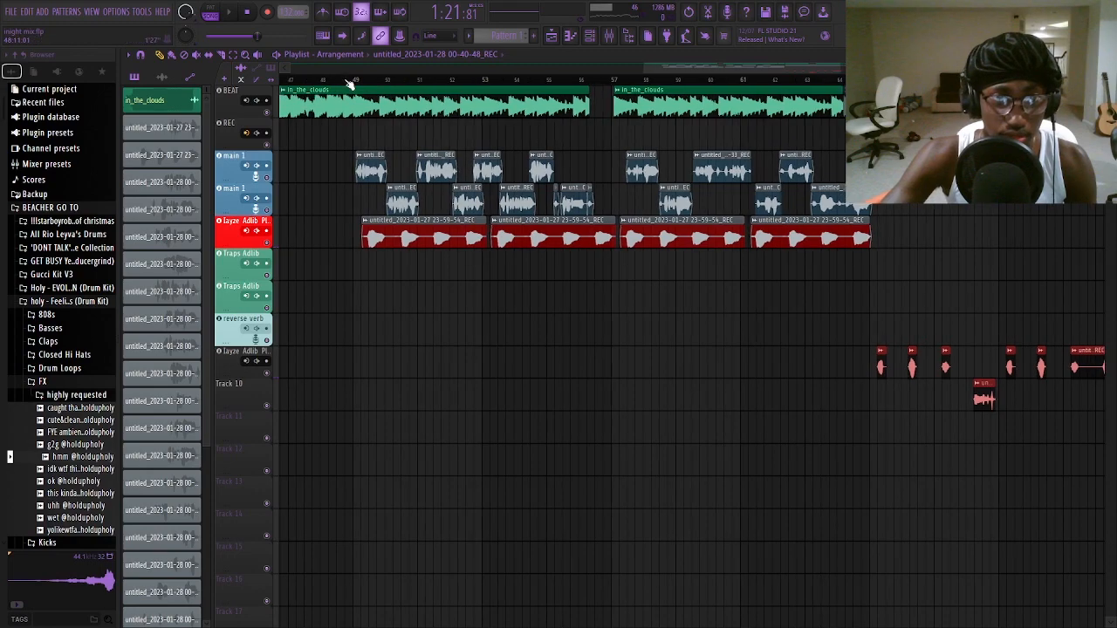
{"action": "left_click", "coordinate": [272, 248]}
{"action": "scroll", "coordinate": [427, 174], "scroll_direction": "down", "scroll_amount": 4}
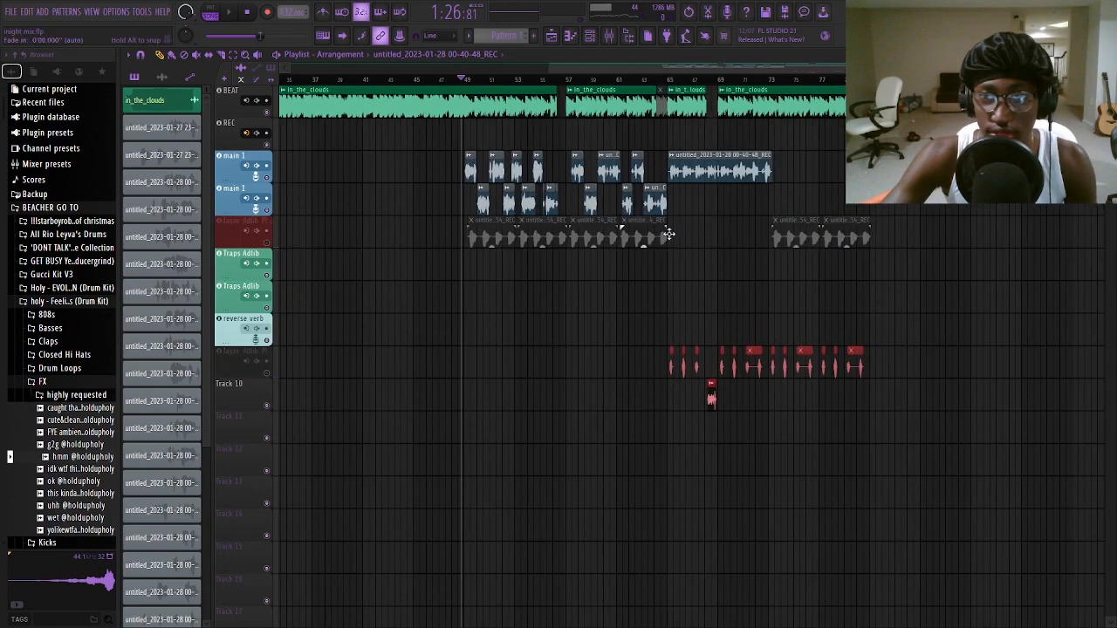
{"action": "scroll", "coordinate": [428, 174], "scroll_direction": "up", "scroll_amount": 4}
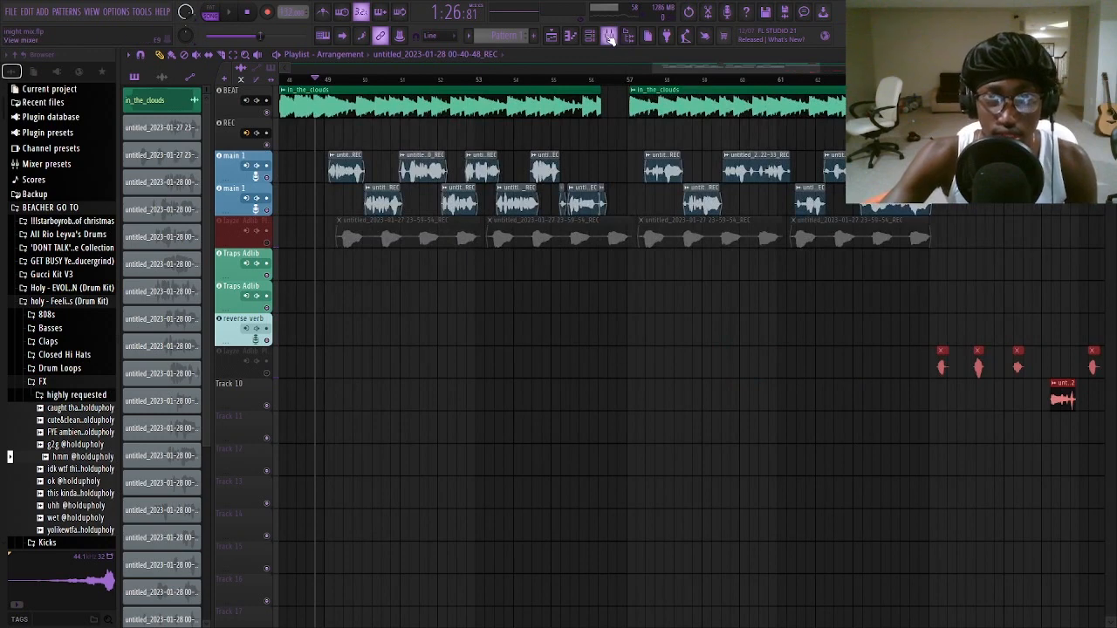
Step: Open the mixer and play the main vocals over the beat, checking the Master track before stopping playback
{"action": "left_click", "coordinate": [609, 37]}
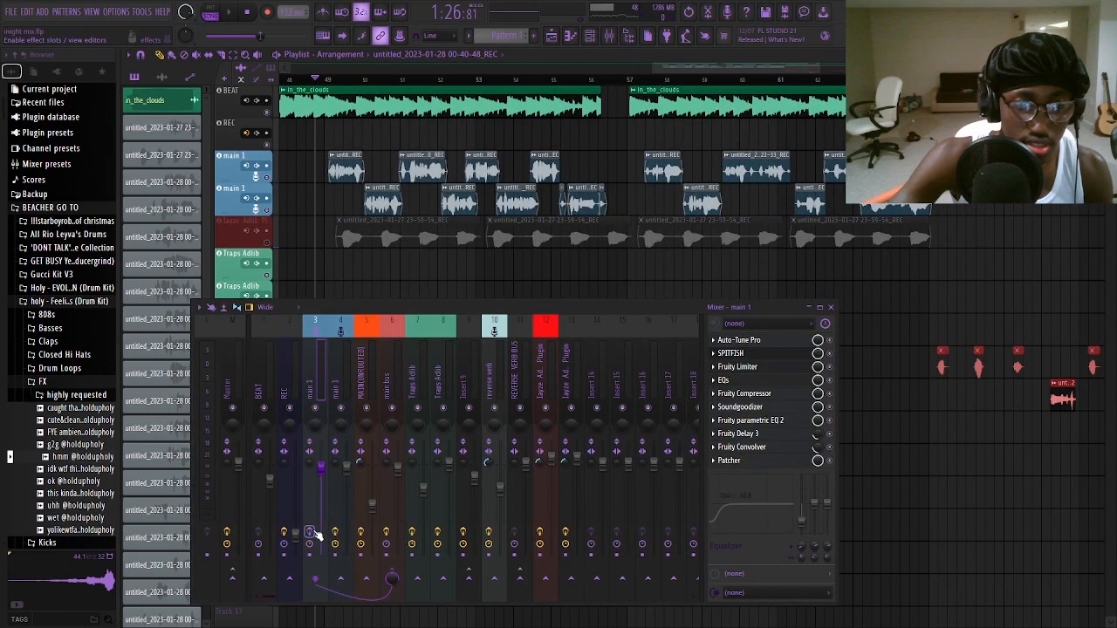
{"action": "key", "text": "space"}
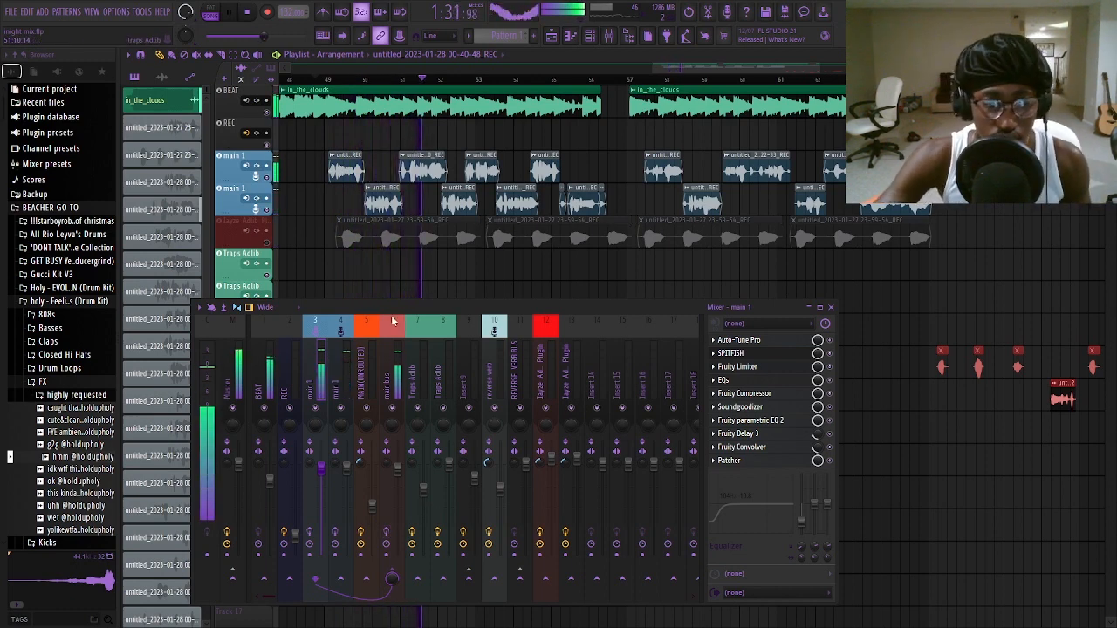
{"action": "left_click", "coordinate": [242, 367]}
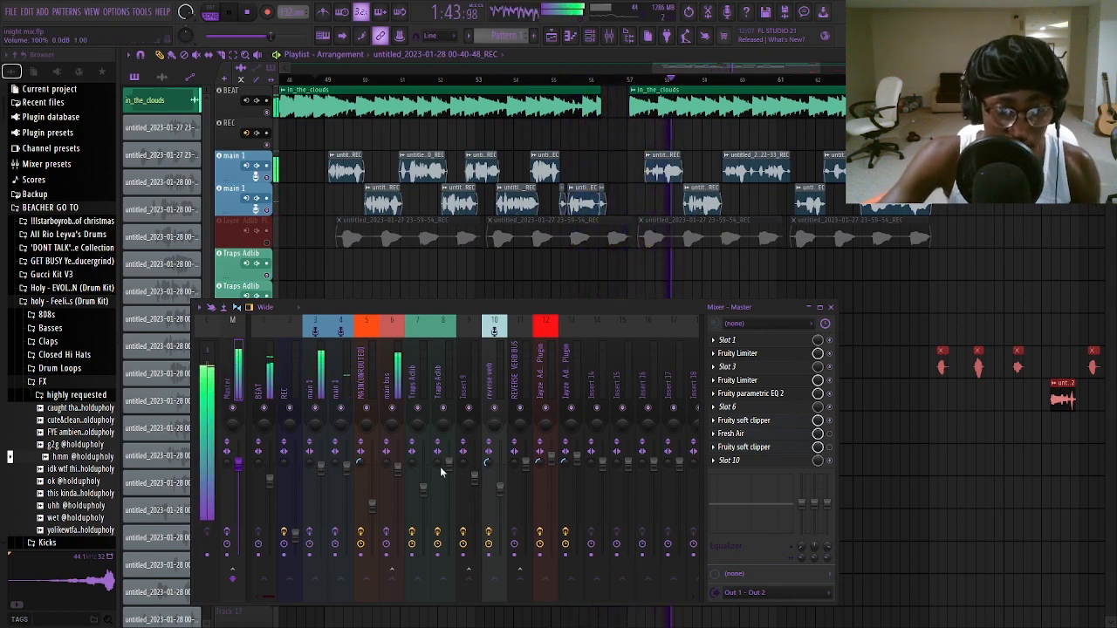
{"action": "key", "text": "space"}
Step: Review the settings of the Auto-Tune Pro, SPITFISH and Fruity Limiter effects on the first main 1 mixer track
{"action": "left_click", "coordinate": [316, 372]}
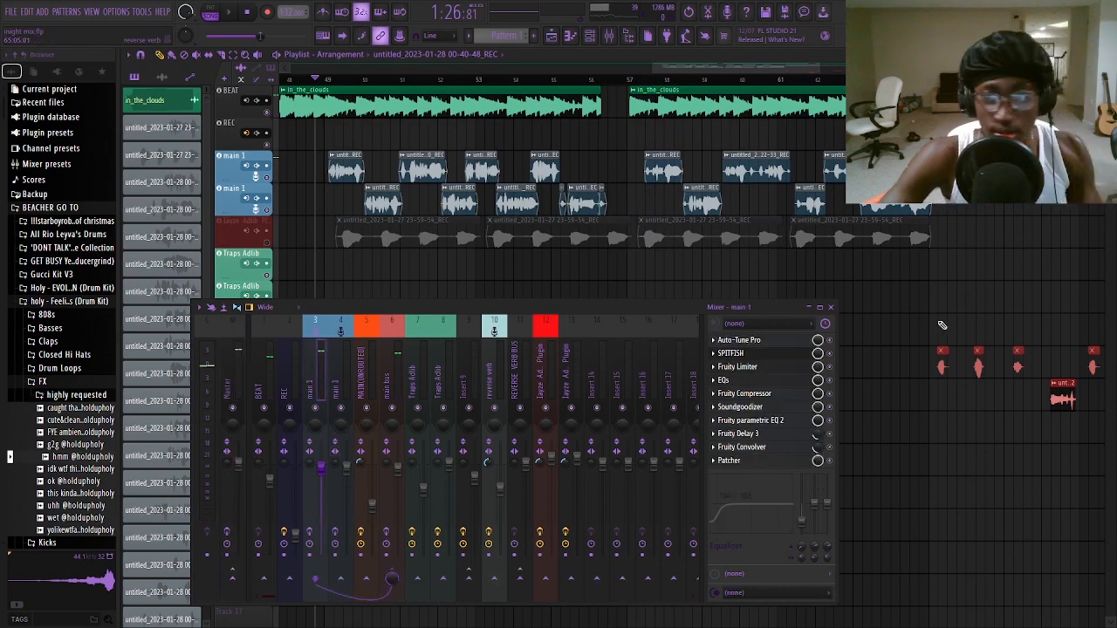
{"action": "left_click", "coordinate": [768, 339]}
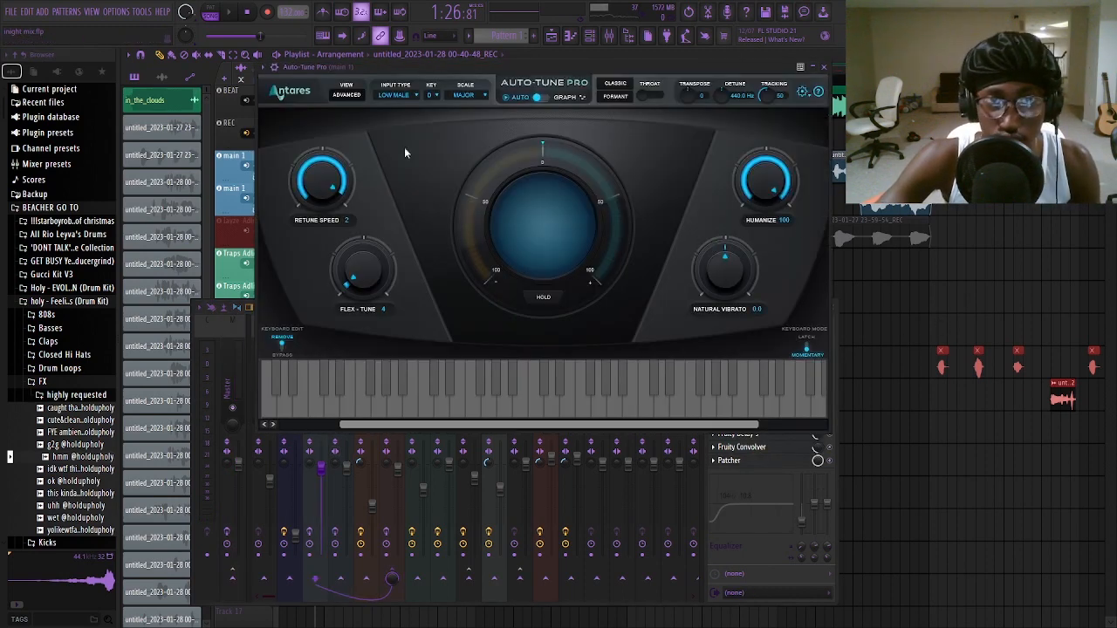
{"action": "left_click", "coordinate": [826, 67]}
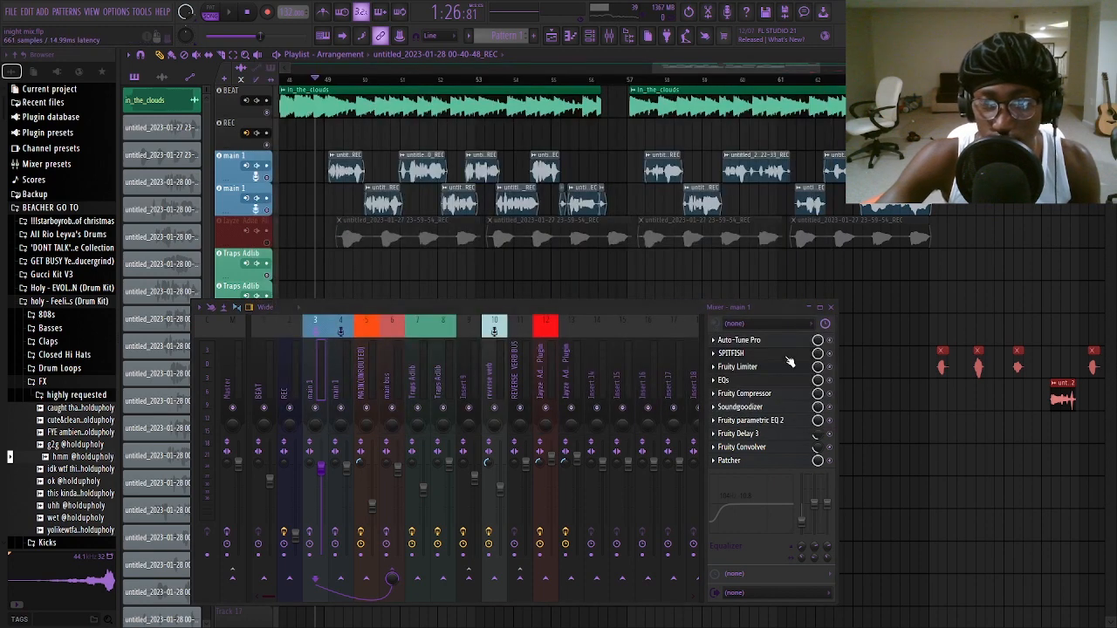
{"action": "left_click", "coordinate": [787, 354]}
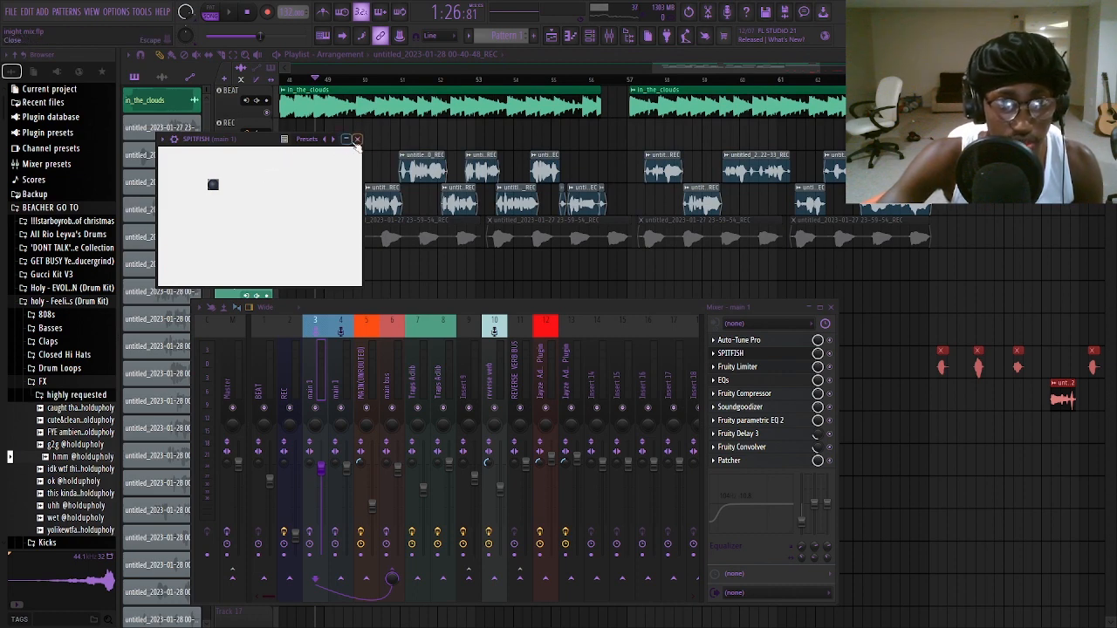
{"action": "left_click", "coordinate": [357, 140]}
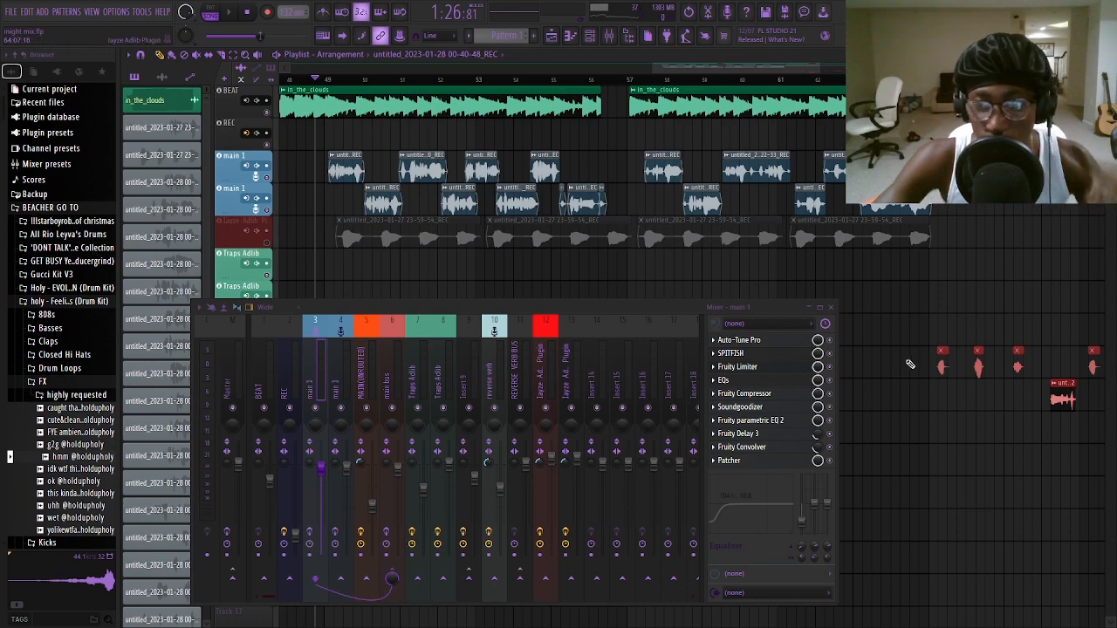
{"action": "left_click", "coordinate": [800, 372]}
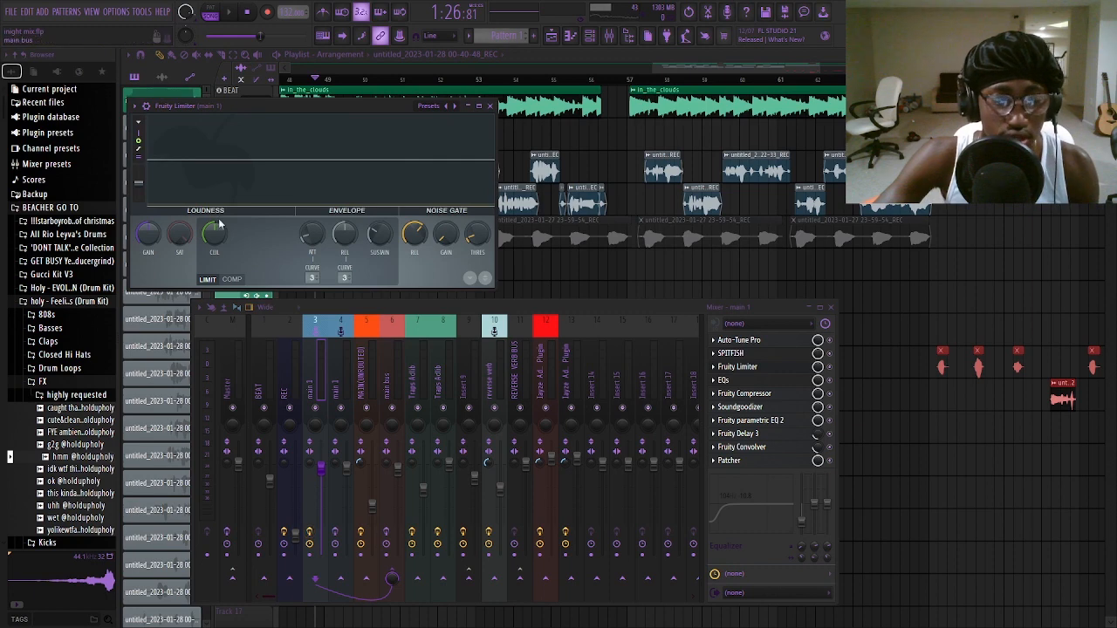
{"action": "left_click", "coordinate": [490, 104]}
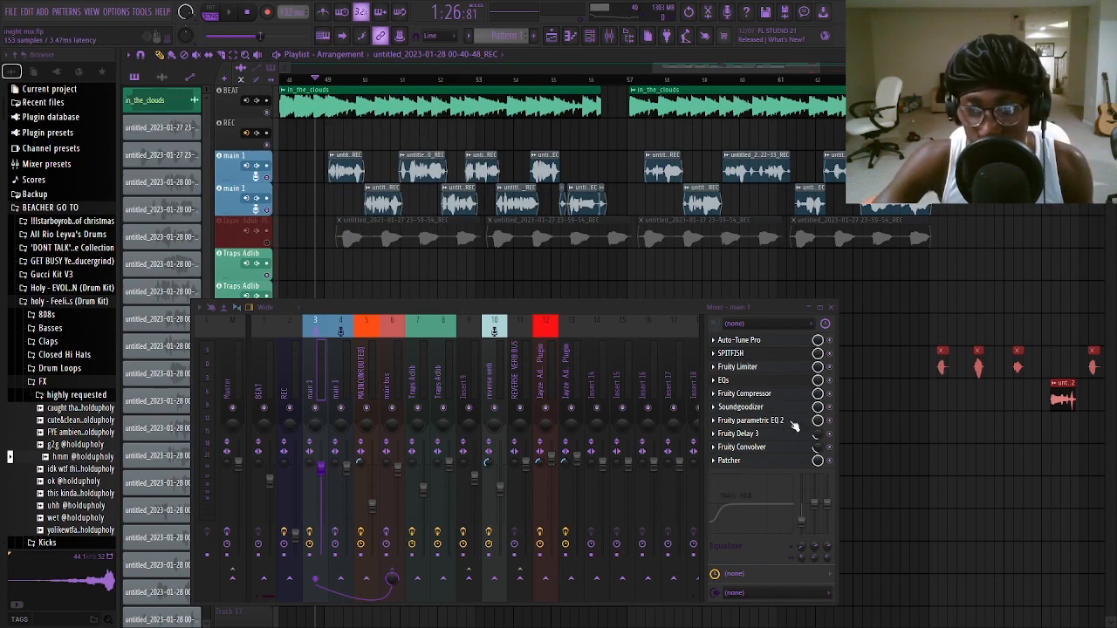
Step: Examine the Patcher effect on the main 1 mixer track, then play and stop the main vocals from about 1:26
{"action": "left_click", "coordinate": [766, 463]}
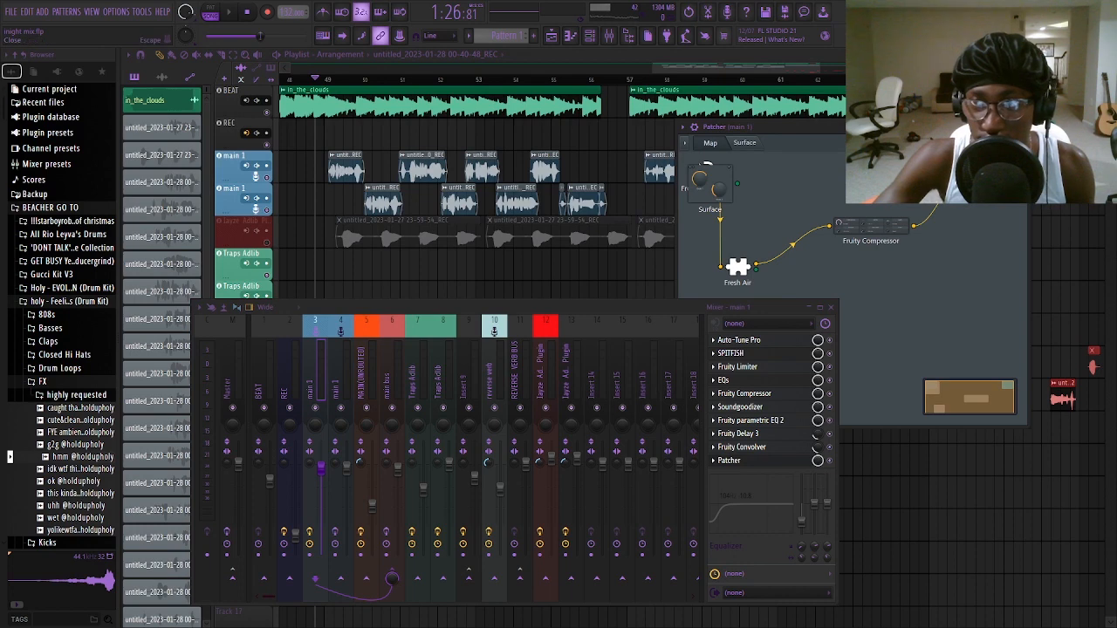
{"action": "left_click", "coordinate": [1019, 127]}
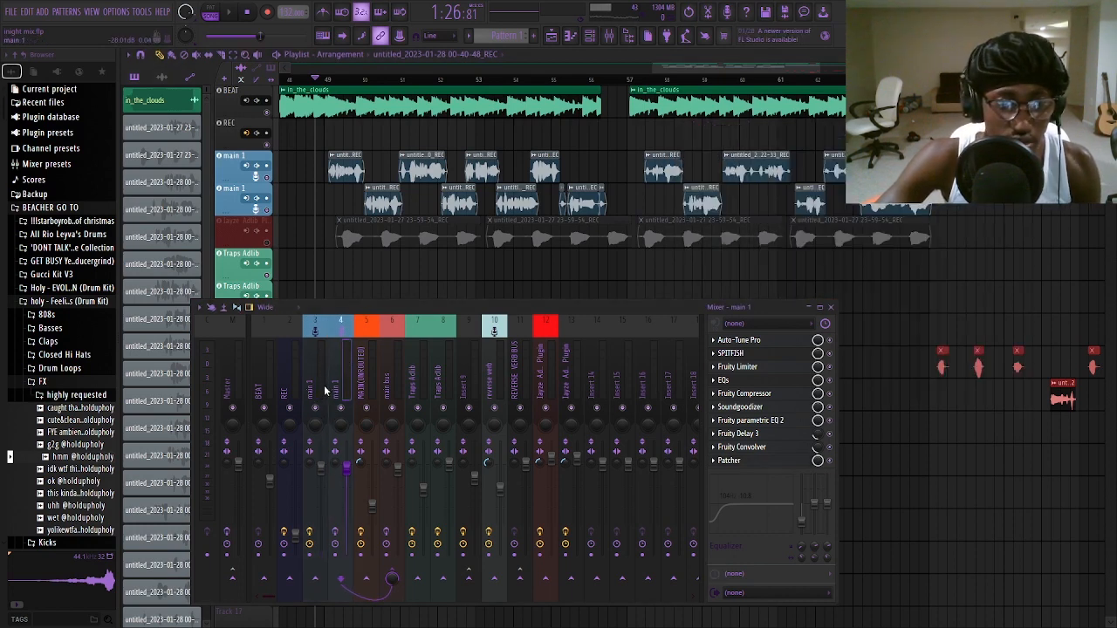
{"action": "key", "text": "space"}
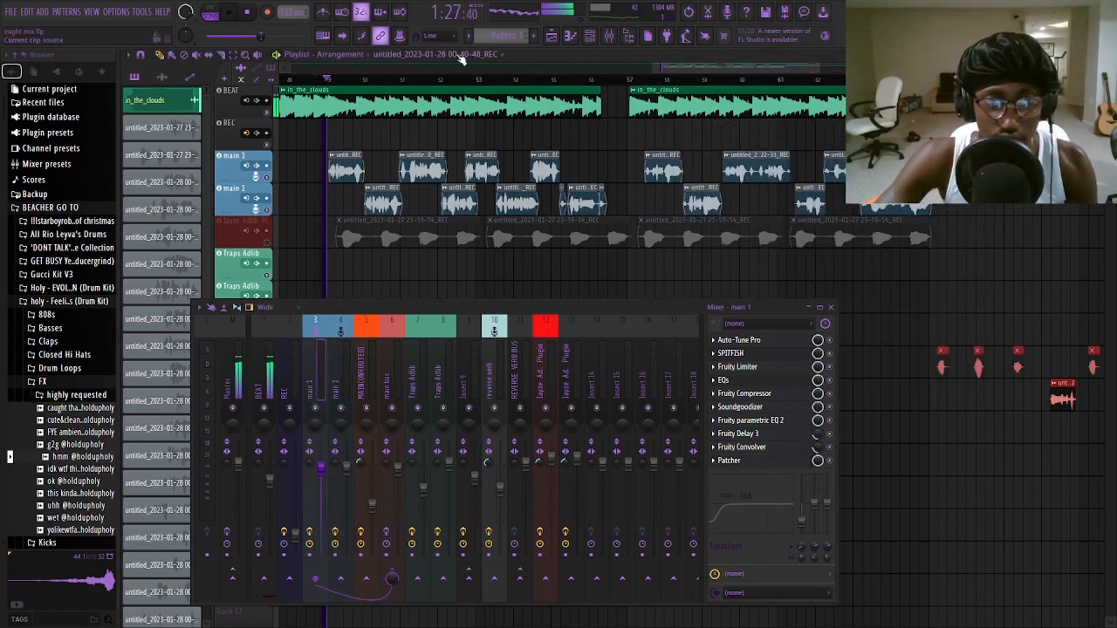
{"action": "scroll", "coordinate": [387, 130], "scroll_direction": "up", "scroll_amount": 3}
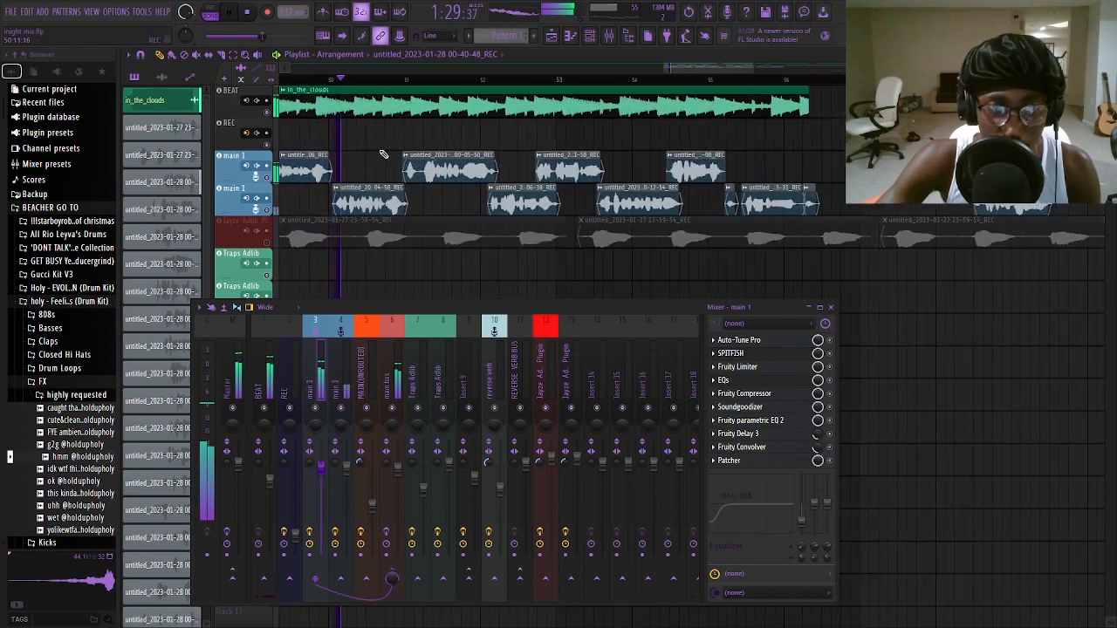
{"action": "key", "text": "space"}
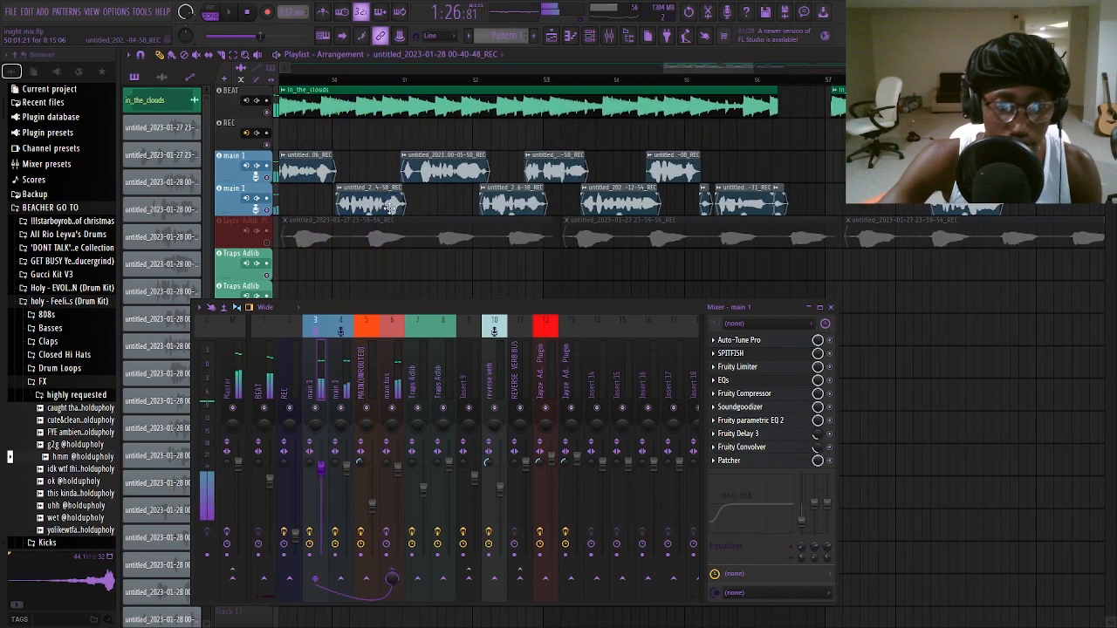
Step: Lower the linked Mid Air and High Air amounts of the Master track's Fresh Air effect to 4% while playing the song
{"action": "left_click", "coordinate": [224, 367]}
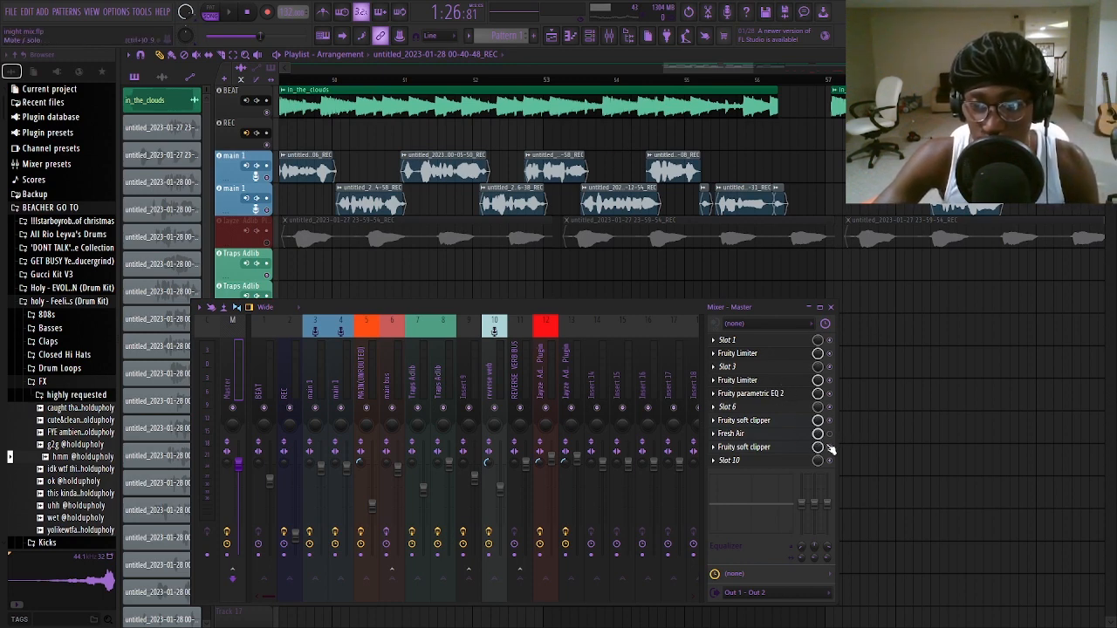
{"action": "left_click", "coordinate": [789, 435]}
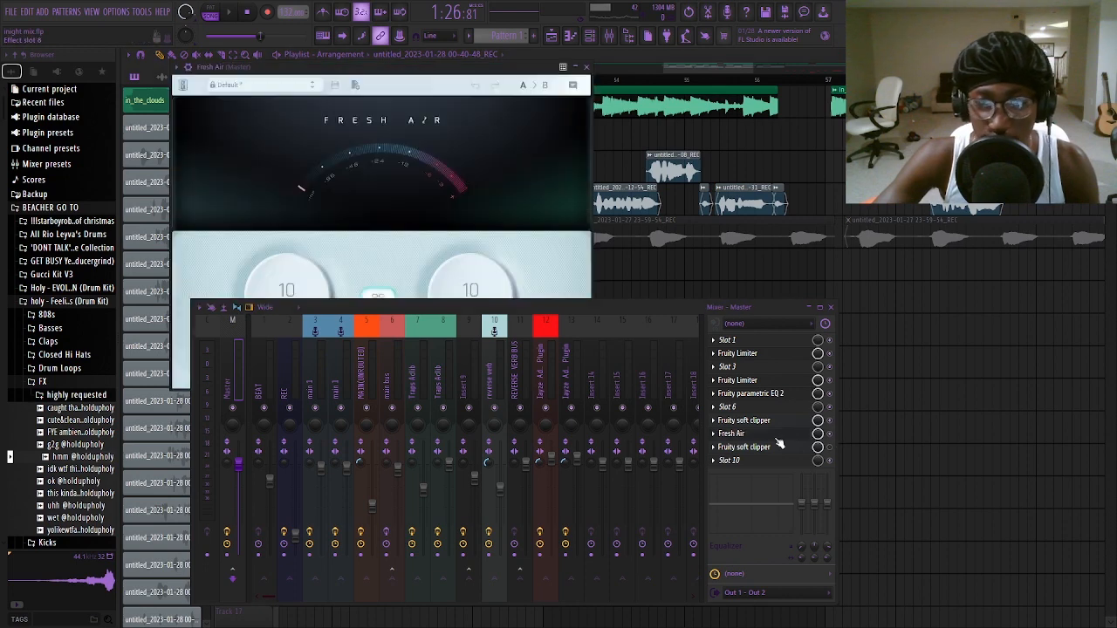
{"action": "left_click_drag", "start_coordinate": [448, 302], "coordinate": [450, 315]}
{"action": "left_click_drag", "start_coordinate": [289, 301], "coordinate": [296, 307]}
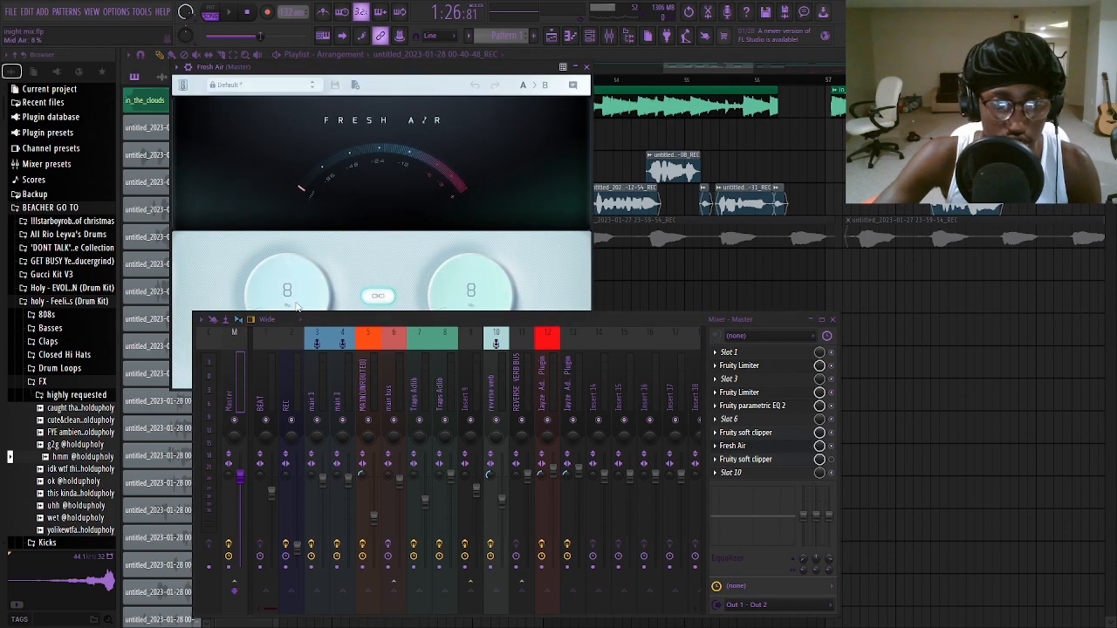
{"action": "key", "text": "space"}
{"action": "scroll", "coordinate": [316, 286], "scroll_direction": "down", "scroll_amount": 1}
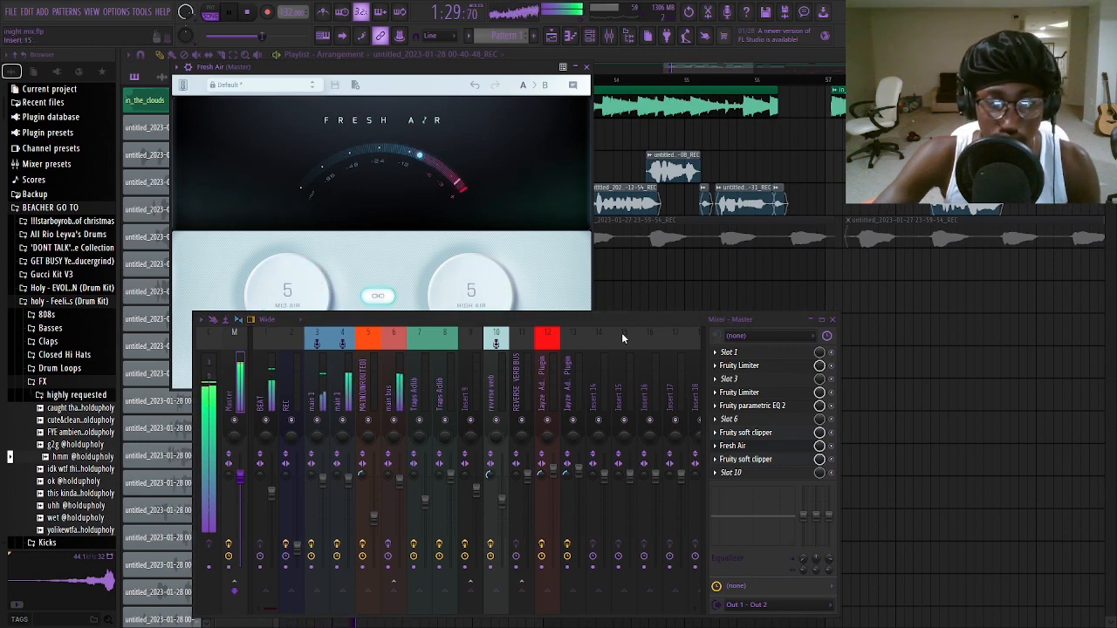
{"action": "scroll", "coordinate": [293, 277], "scroll_direction": "down", "scroll_amount": 1}
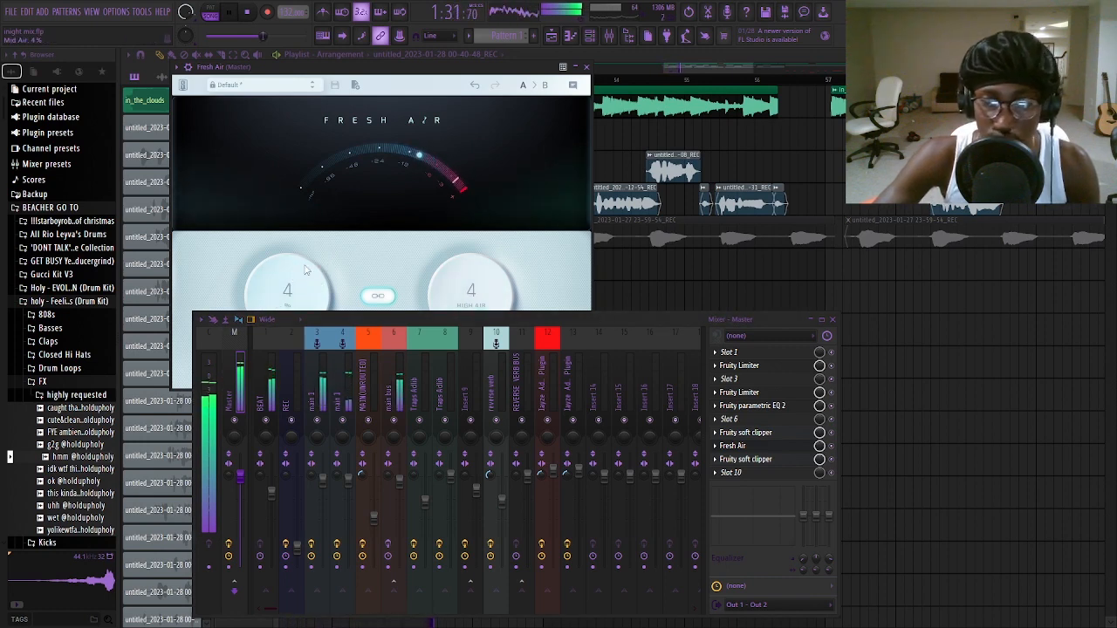
{"action": "left_click", "coordinate": [586, 66]}
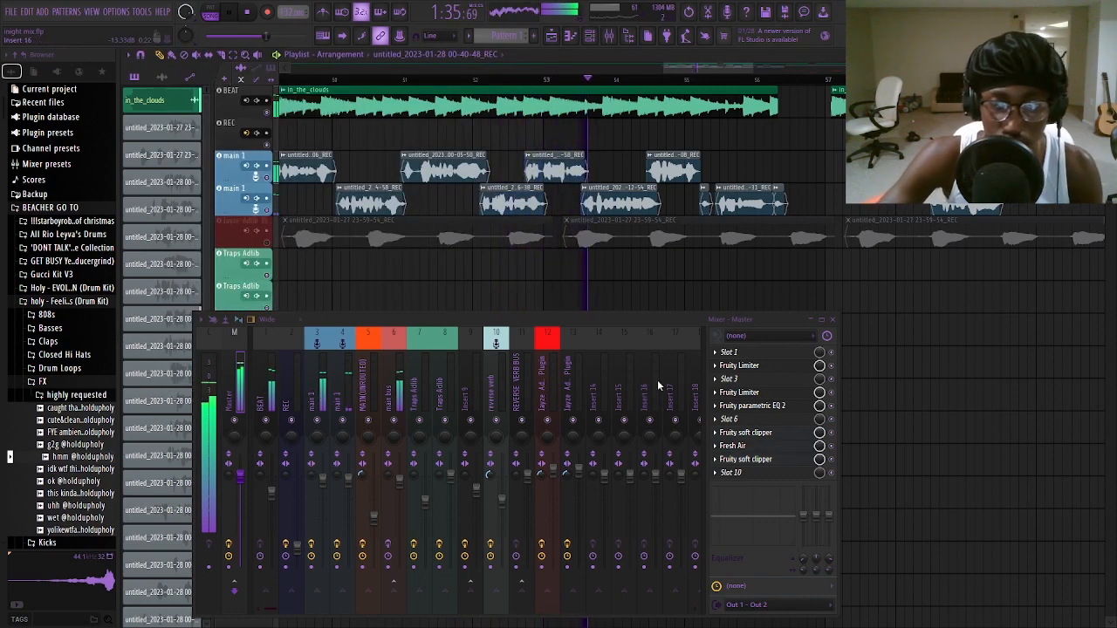
Step: Check the last Fruity soft clipper on the Master track during playback and stop the song
{"action": "left_click", "coordinate": [790, 458]}
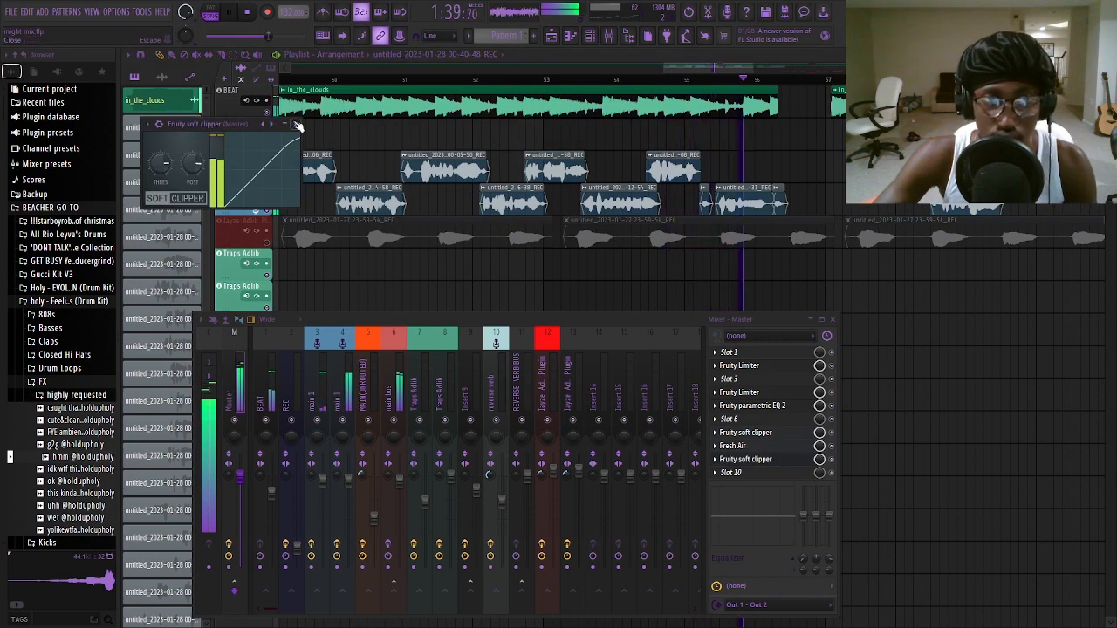
{"action": "left_click", "coordinate": [790, 458]}
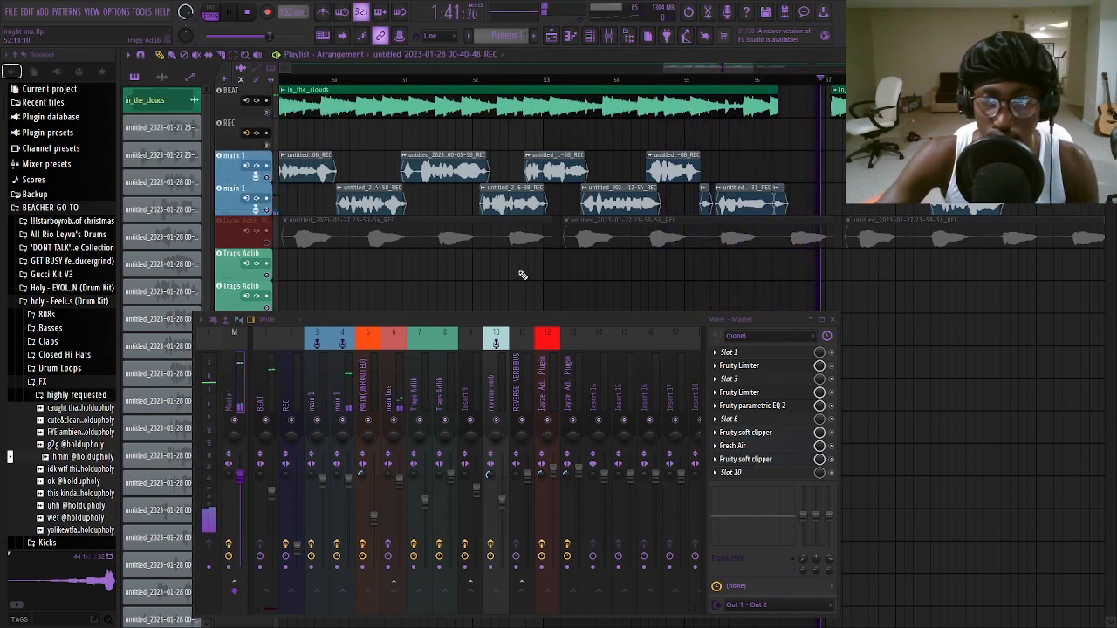
{"action": "key", "text": "space"}
Step: Mute both main 1 playlist tracks and unmute the upper Iayze Adlib track
{"action": "left_click", "coordinate": [267, 178]}
{"action": "left_click", "coordinate": [268, 211]}
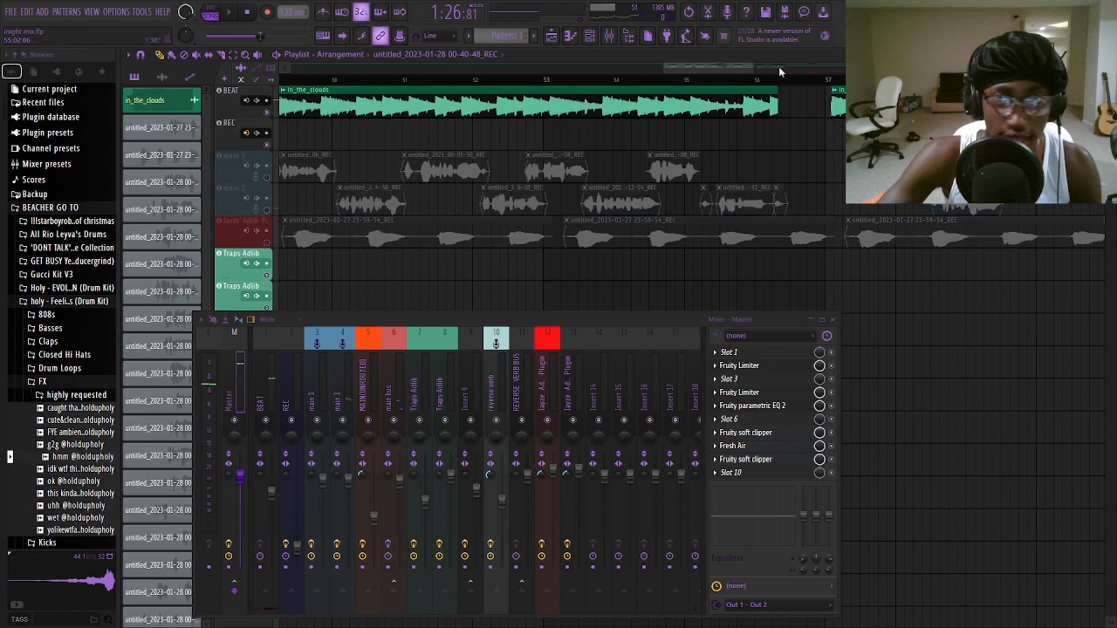
{"action": "left_click", "coordinate": [268, 245]}
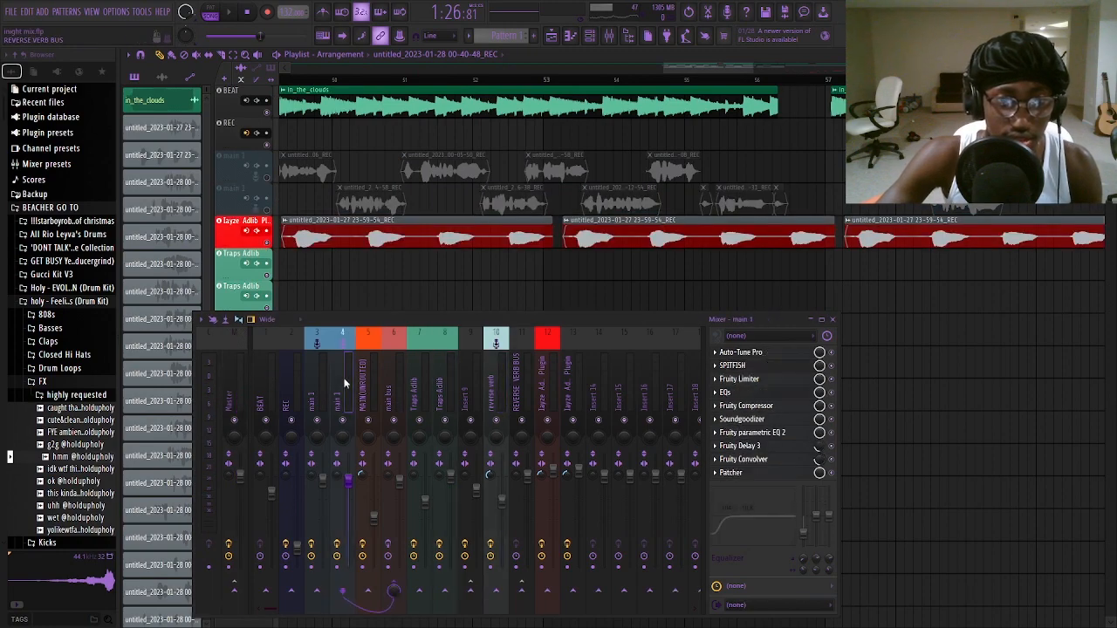
Step: View the first Iayze Adlib mixer track's effect chain and play its adlibs over the beat, closing the mixer before stopping
{"action": "left_click", "coordinate": [548, 375]}
{"action": "scroll", "coordinate": [698, 133], "scroll_direction": "down", "scroll_amount": 4}
{"action": "scroll", "coordinate": [698, 134], "scroll_direction": "up", "scroll_amount": 2}
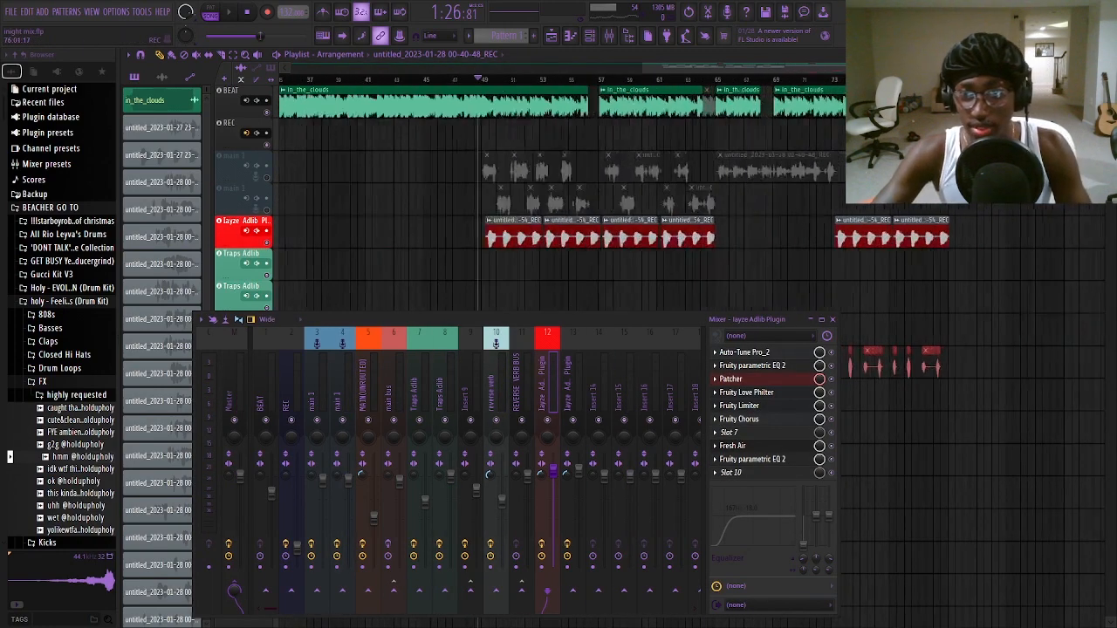
{"action": "left_click", "coordinate": [832, 320]}
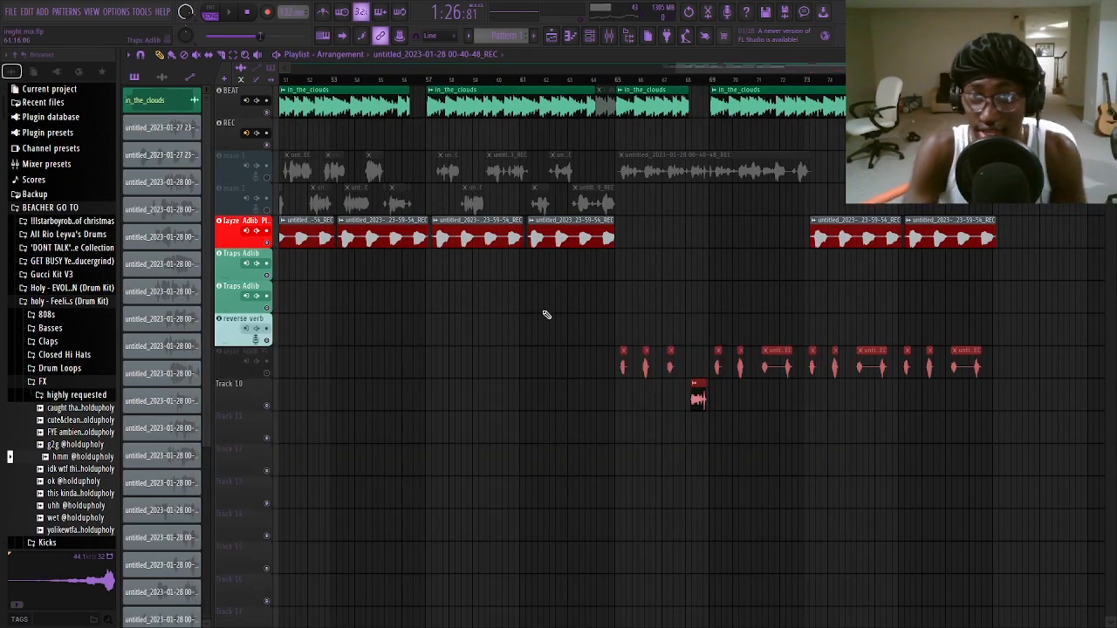
{"action": "scroll", "coordinate": [482, 255], "scroll_direction": "up", "scroll_amount": 3}
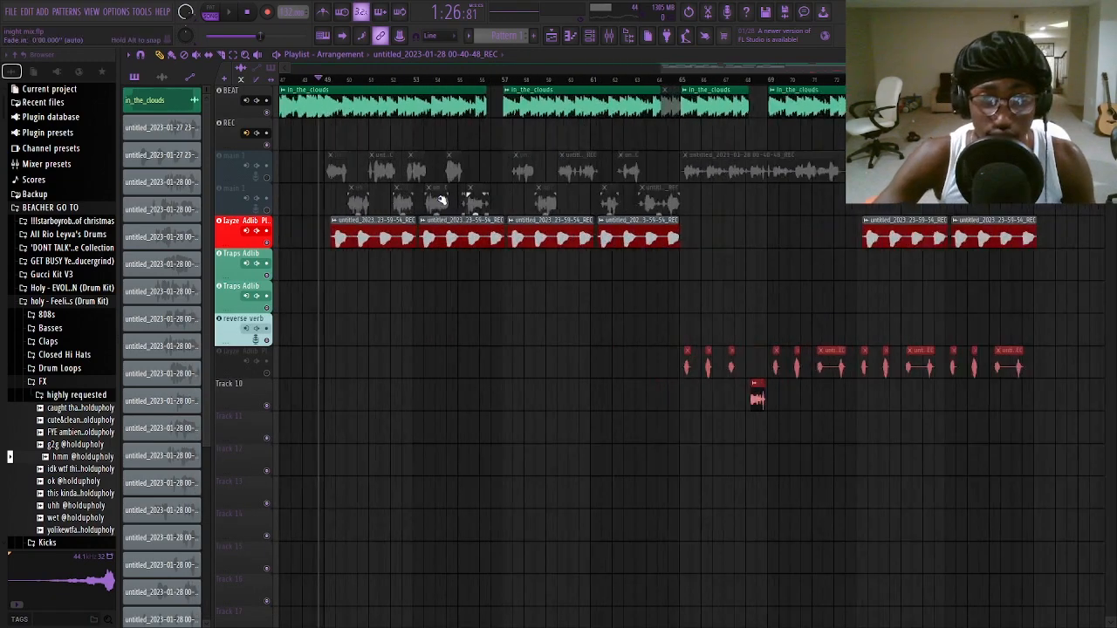
{"action": "left_click", "coordinate": [613, 35]}
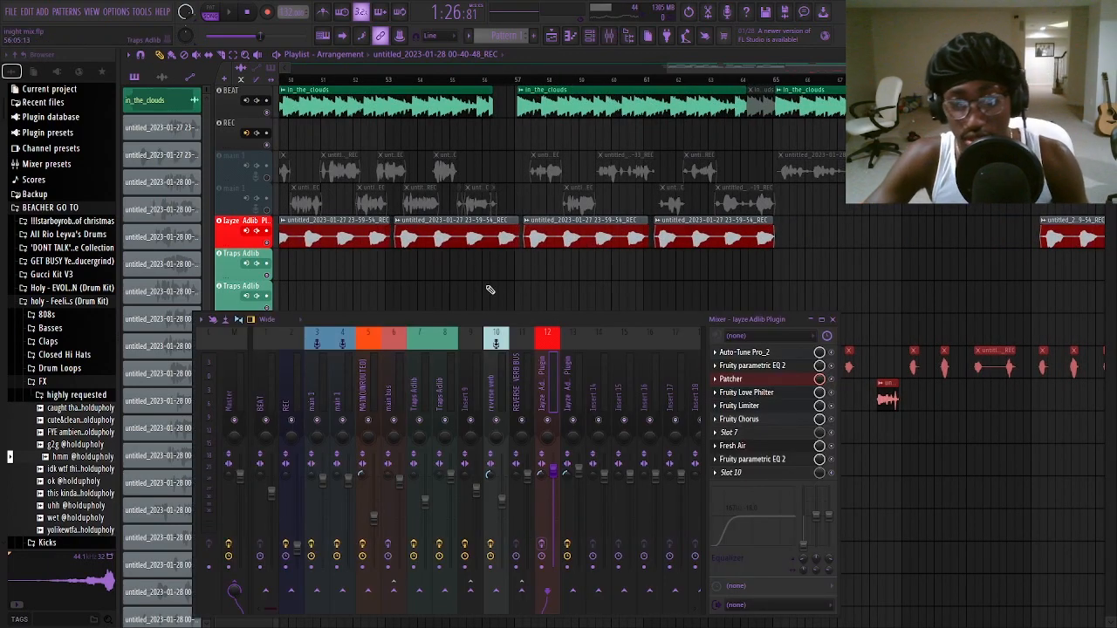
{"action": "key", "text": "space"}
{"action": "scroll", "coordinate": [459, 292], "scroll_direction": "down", "scroll_amount": 3}
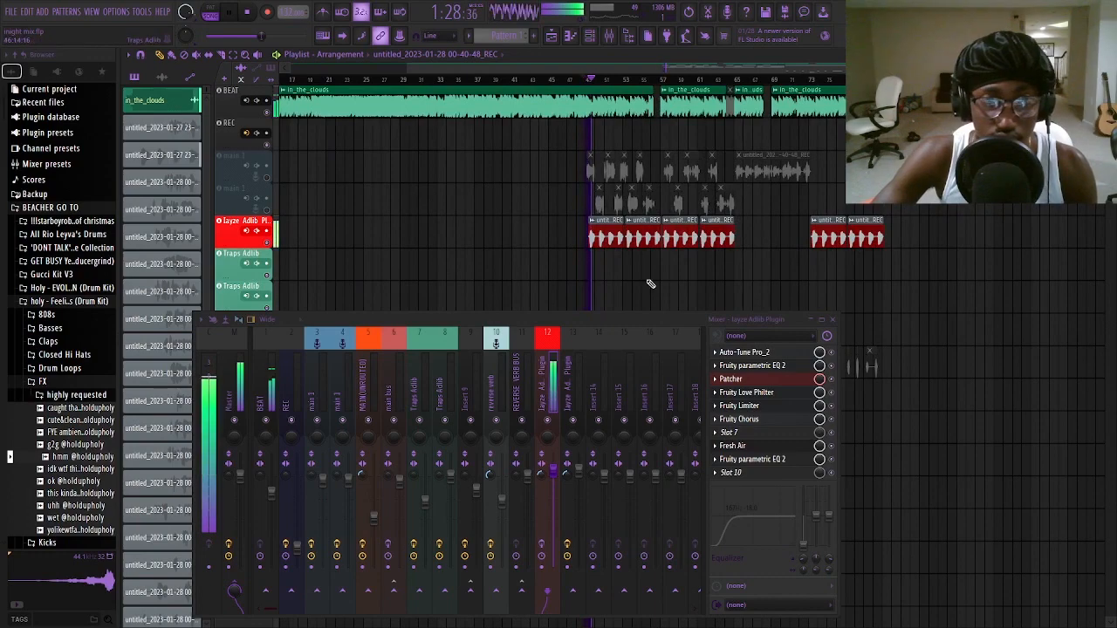
{"action": "left_click", "coordinate": [832, 319]}
{"action": "key", "text": "space"}
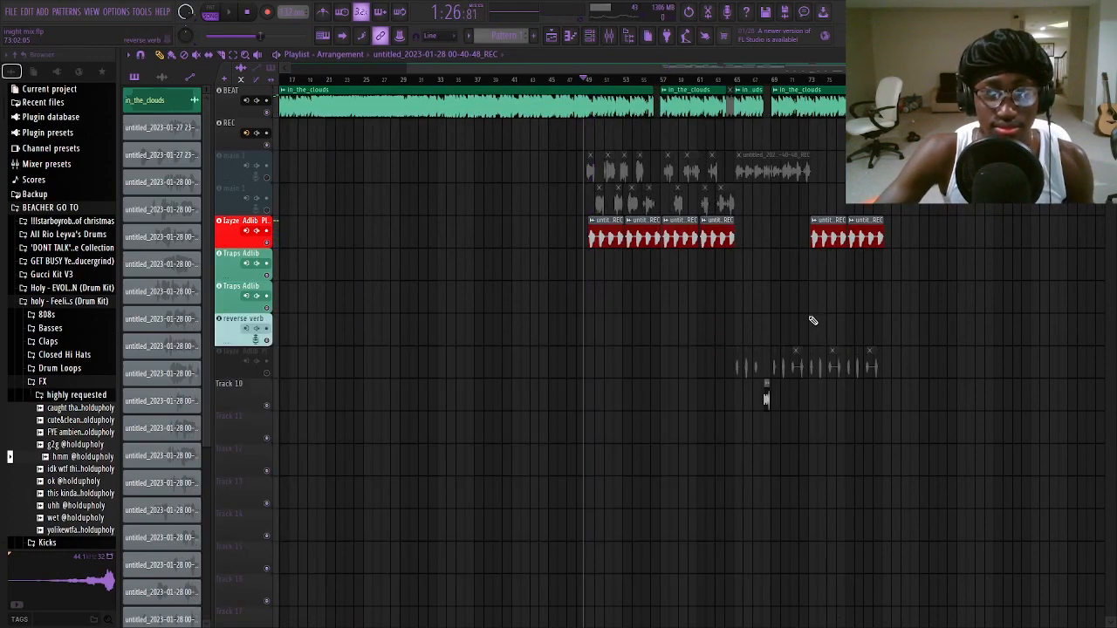
Step: Play the Iayze adlibs, muting the BEAT track to hear them alone, and unmute it after stopping playback
{"action": "key", "text": "space"}
{"action": "scroll", "coordinate": [611, 265], "scroll_direction": "up", "scroll_amount": 4}
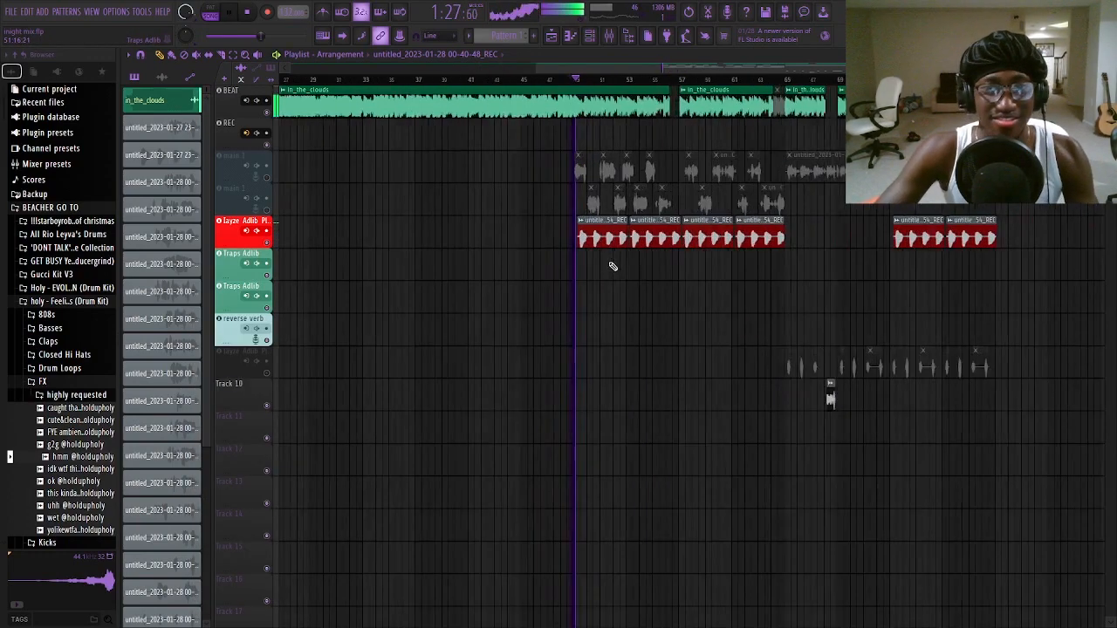
{"action": "left_click", "coordinate": [268, 111]}
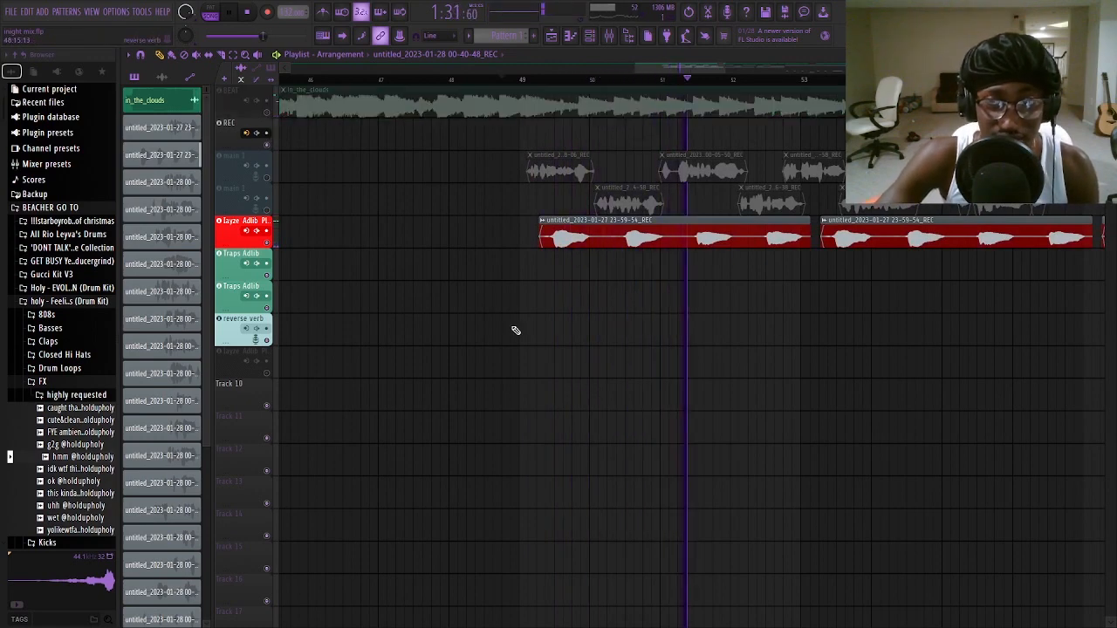
{"action": "scroll", "coordinate": [465, 279], "scroll_direction": "down", "scroll_amount": 2}
{"action": "key", "text": "space"}
{"action": "left_click", "coordinate": [266, 103]}
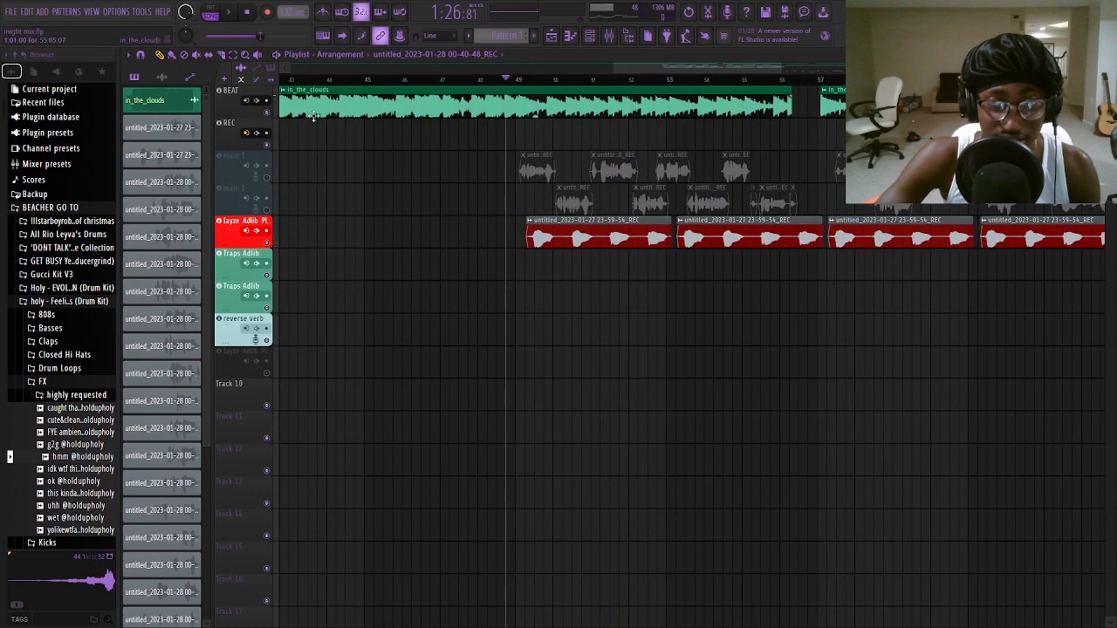
{"action": "scroll", "coordinate": [623, 166], "scroll_direction": "up", "scroll_amount": 3}
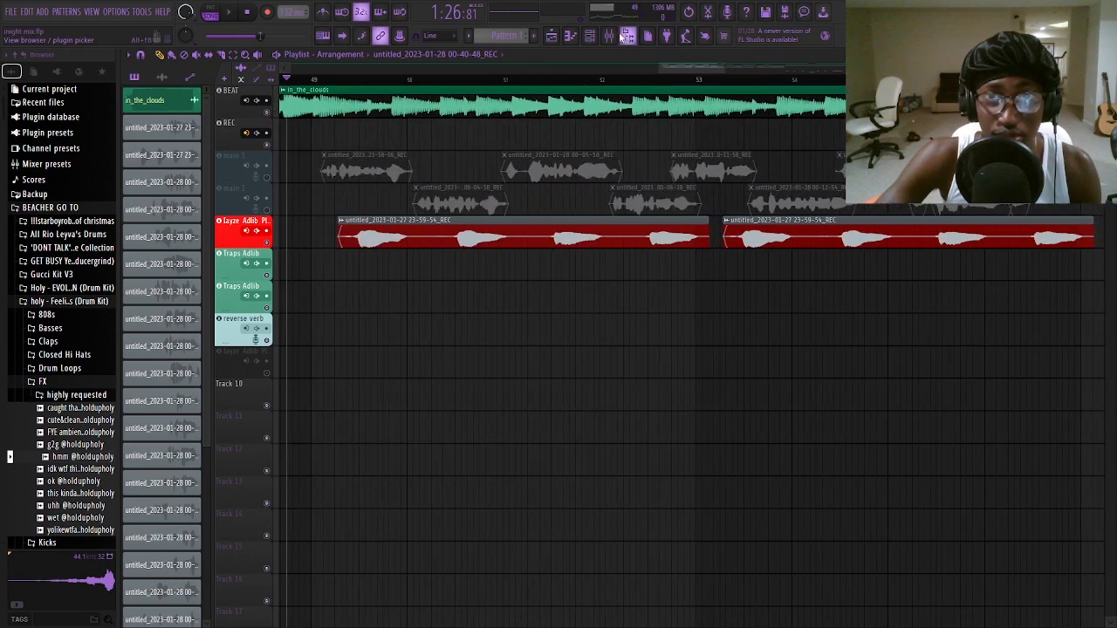
Step: Play the adlibs with the mixer open, review the Auto-Tune Pro_2 settings on the Iayze Adlib track, and close both windows
{"action": "left_click", "coordinate": [608, 35]}
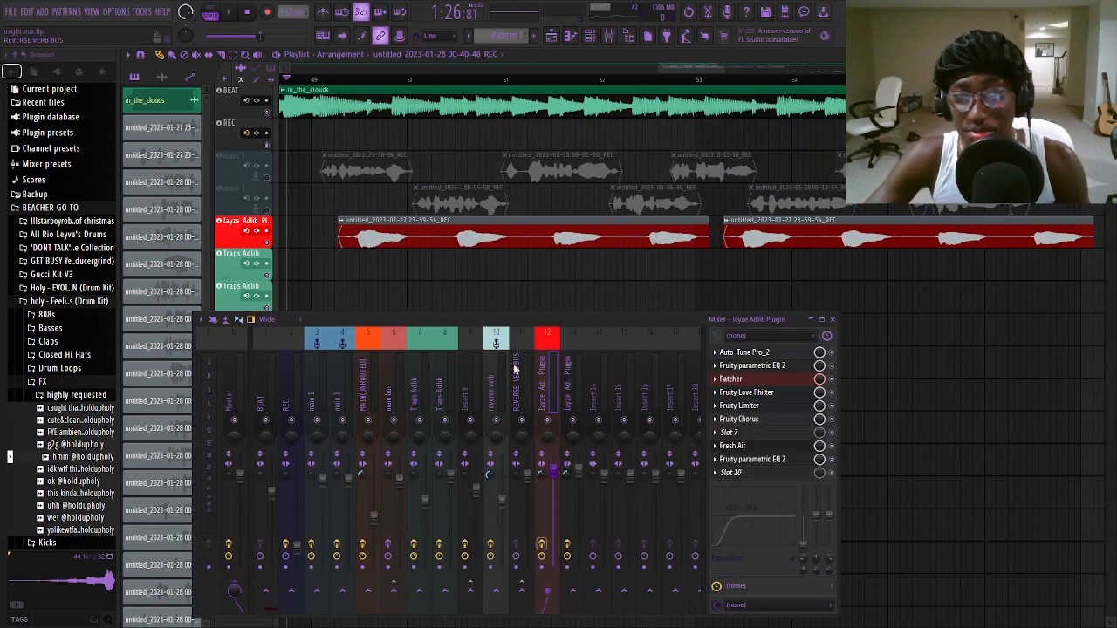
{"action": "key", "text": "space"}
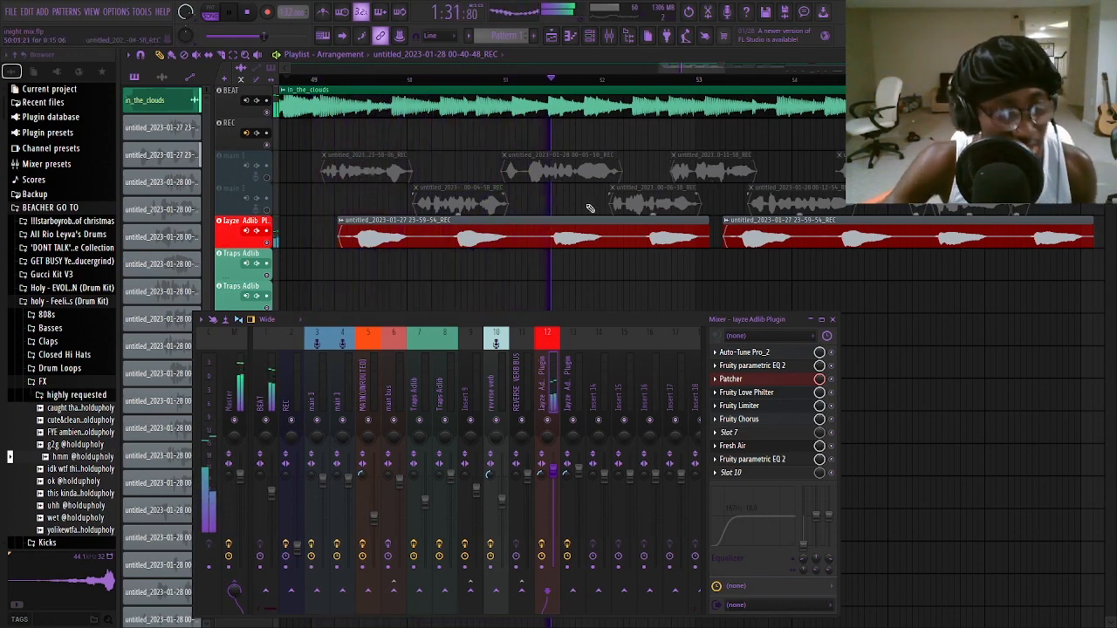
{"action": "left_click", "coordinate": [778, 353]}
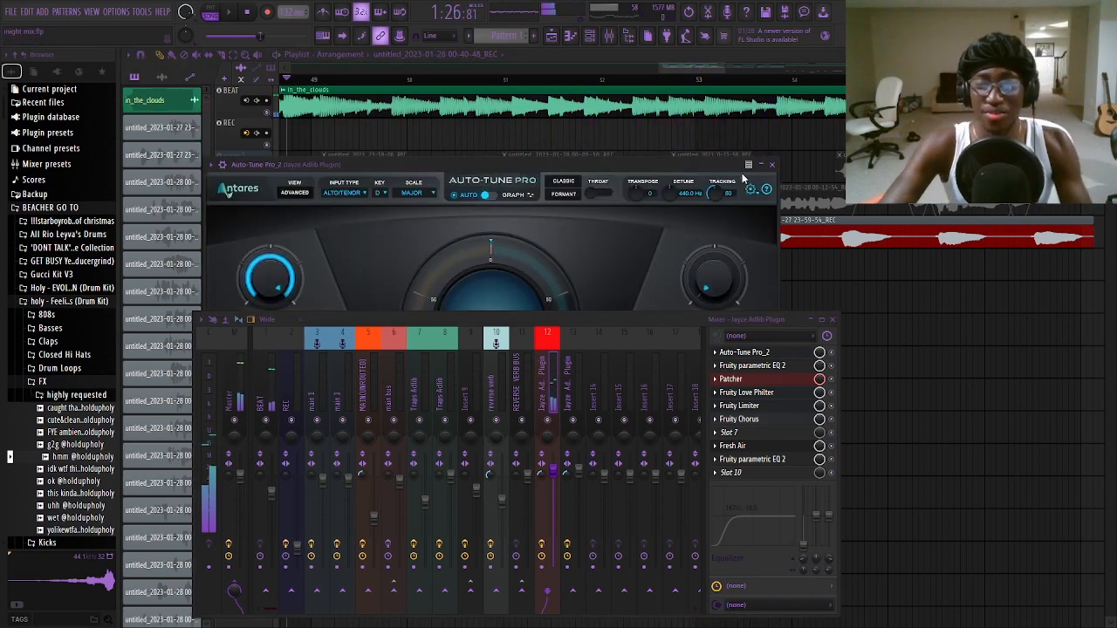
{"action": "left_click", "coordinate": [832, 319]}
{"action": "left_click", "coordinate": [773, 165]}
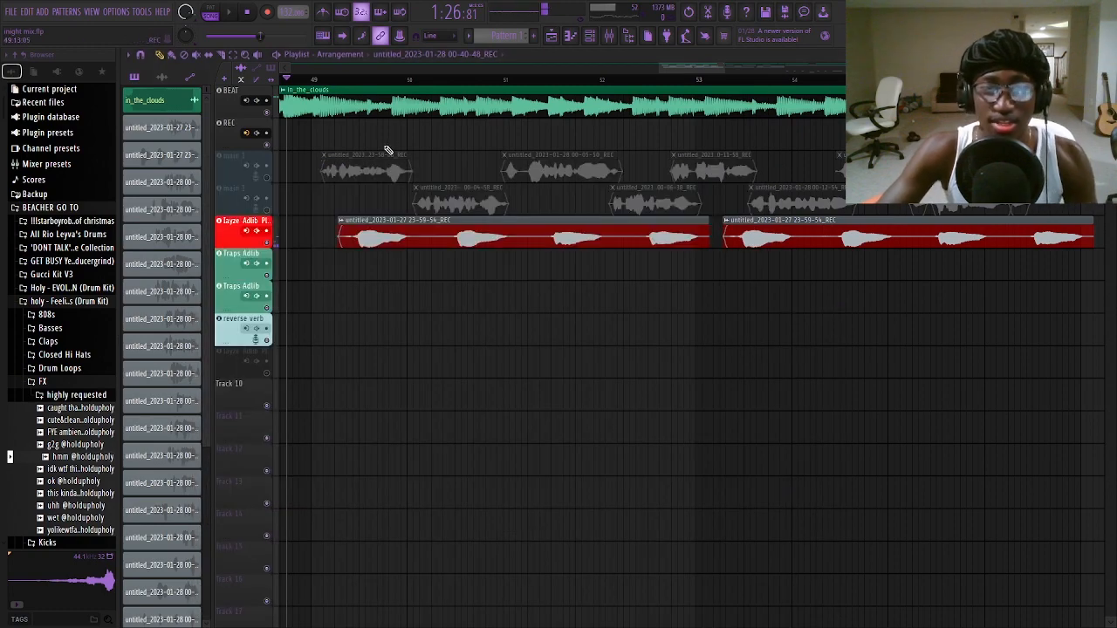
Step: Select the in_the_clouds clip that spans bar 49 on the BEAT track and unmute both main 1 tracks
{"action": "left_click_drag", "start_coordinate": [389, 141], "coordinate": [498, 94]}
{"action": "scroll", "coordinate": [472, 129], "scroll_direction": "down", "scroll_amount": 3}
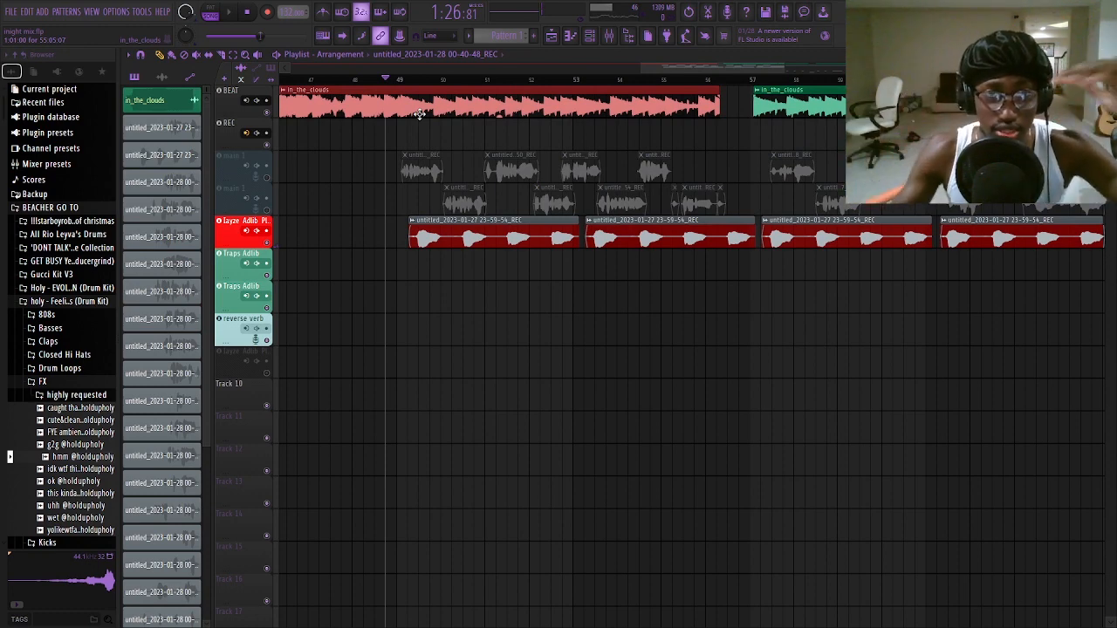
{"action": "left_click", "coordinate": [267, 178]}
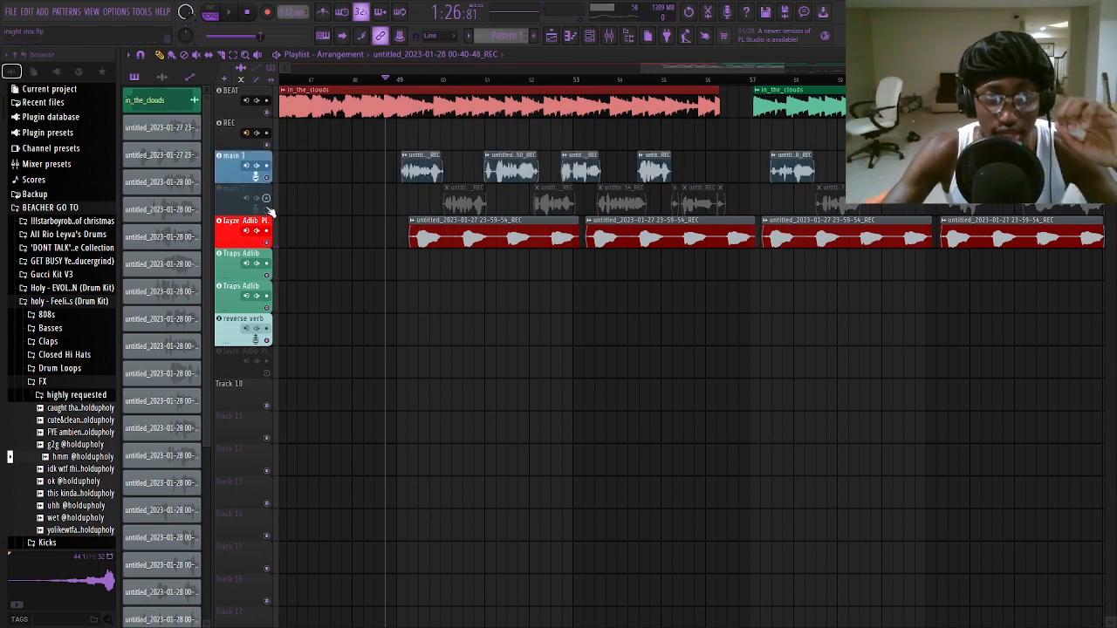
{"action": "left_click", "coordinate": [270, 210]}
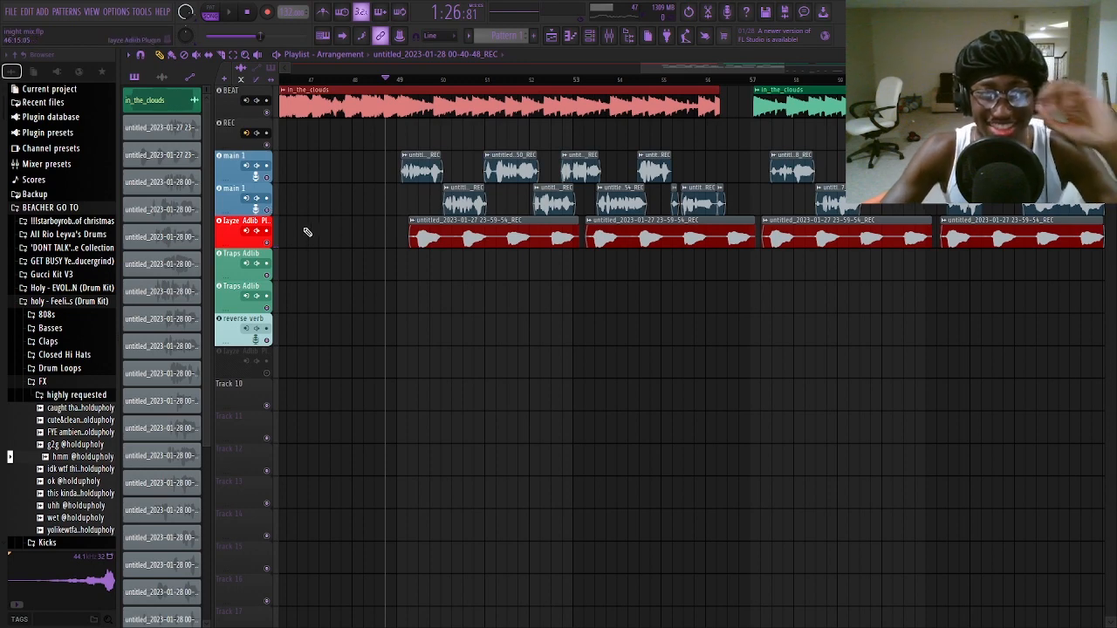
Step: Mute both main 1 tracks and the BEAT track, leaving the upper Iayze Adlib track active
{"action": "left_click", "coordinate": [267, 178]}
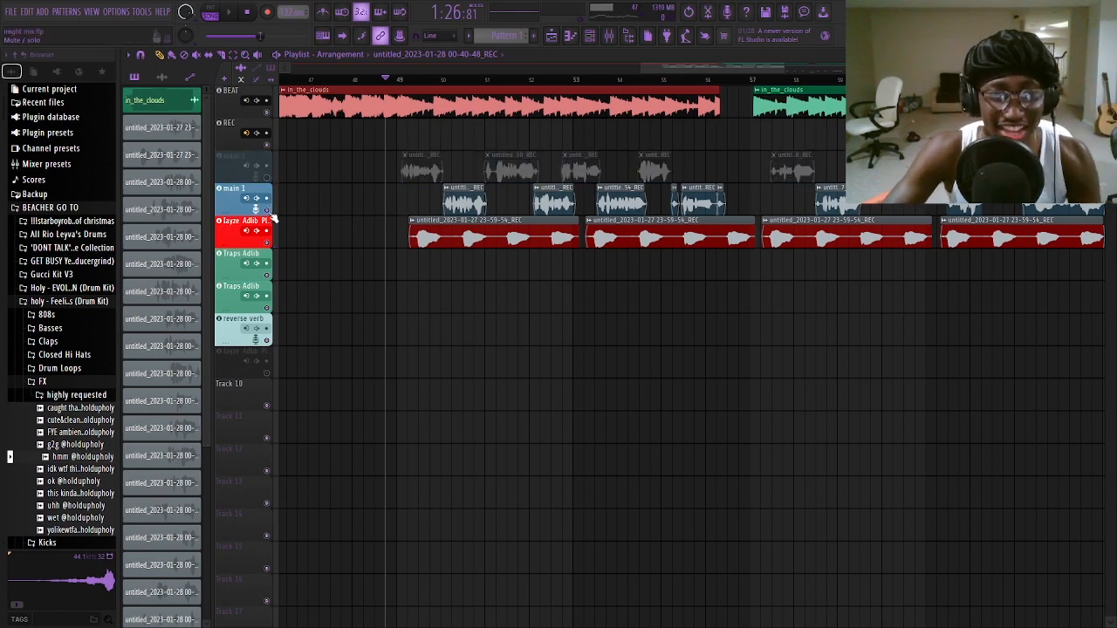
{"action": "left_click", "coordinate": [267, 210]}
{"action": "left_click", "coordinate": [268, 114]}
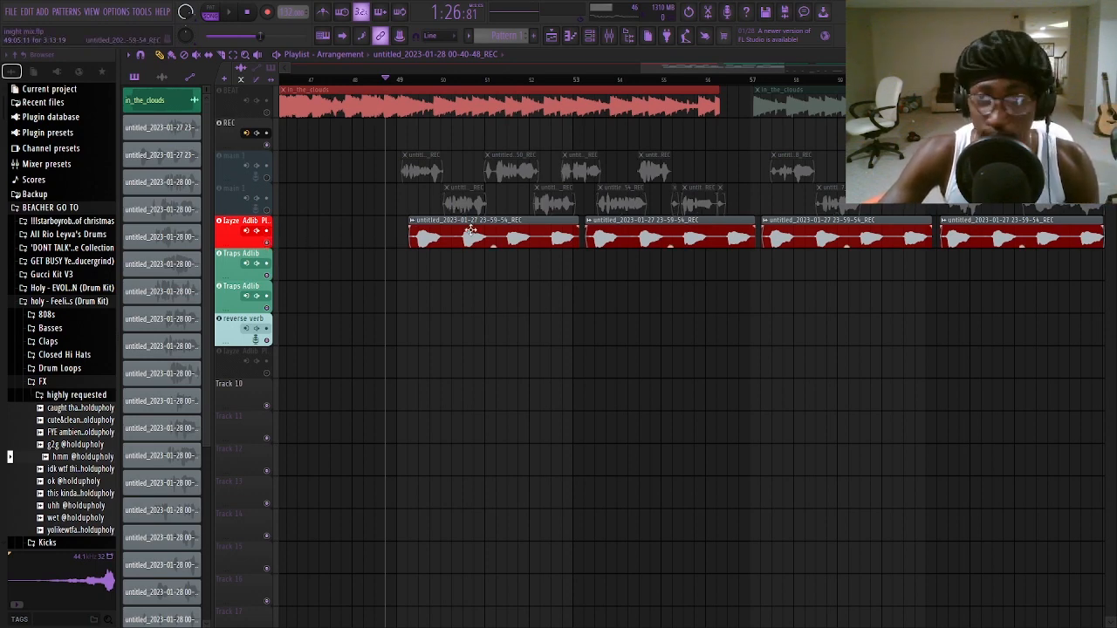
{"action": "scroll", "coordinate": [469, 229], "scroll_direction": "down", "scroll_amount": 5}
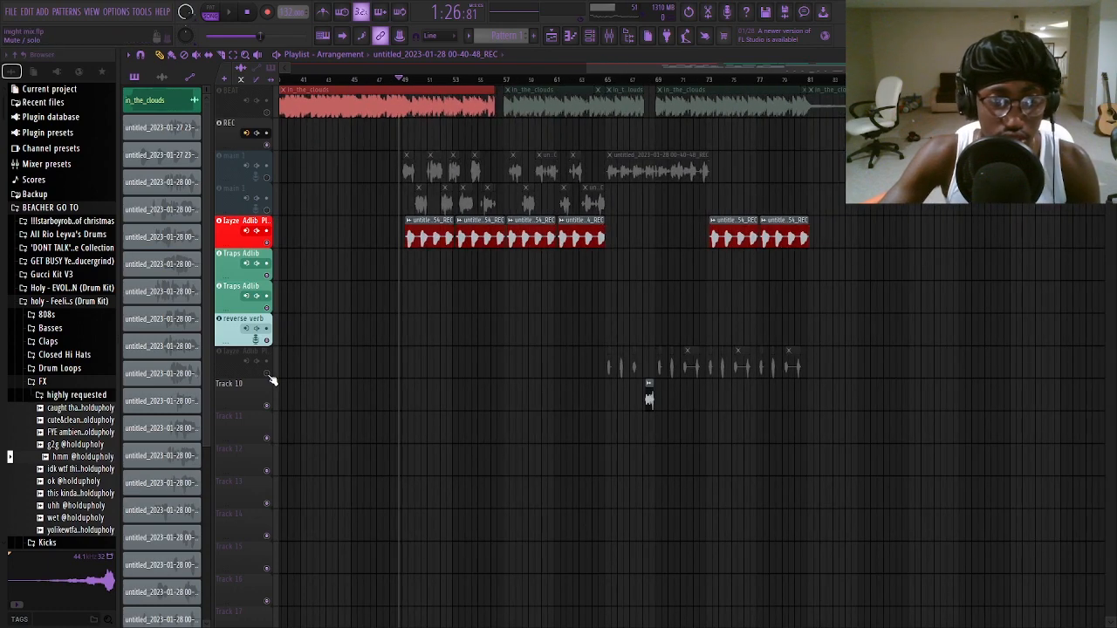
Step: Unmute the lower Iayze Adlib track and play the adlibs from bar 65
{"action": "left_click", "coordinate": [219, 350]}
{"action": "scroll", "coordinate": [725, 279], "scroll_direction": "up", "scroll_amount": 5}
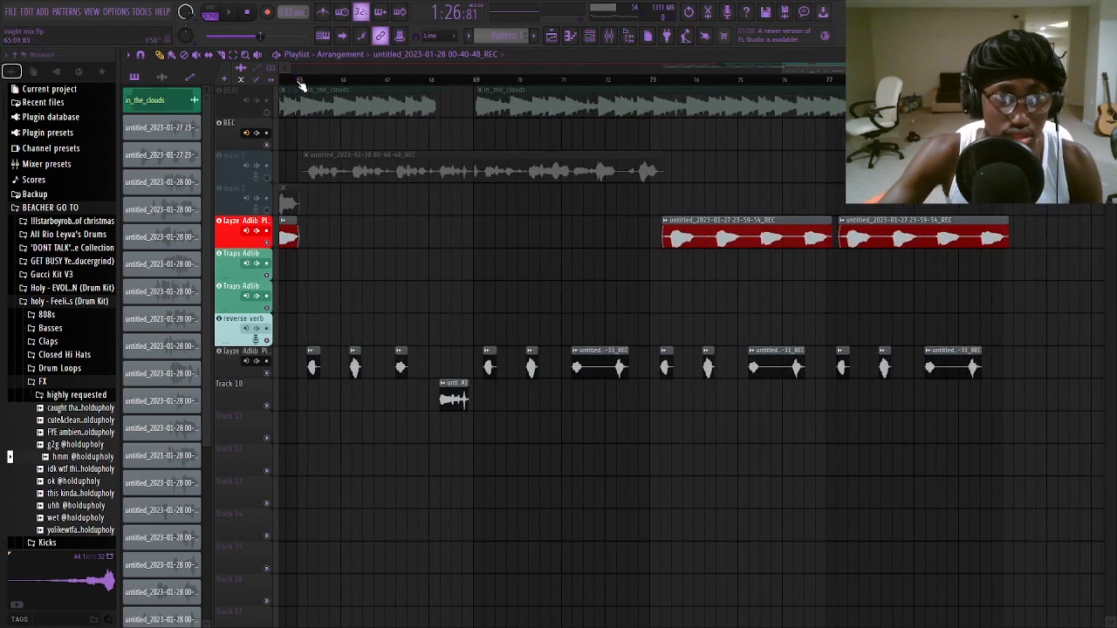
{"action": "left_click", "coordinate": [301, 82]}
{"action": "scroll", "coordinate": [378, 279], "scroll_direction": "up", "scroll_amount": 3}
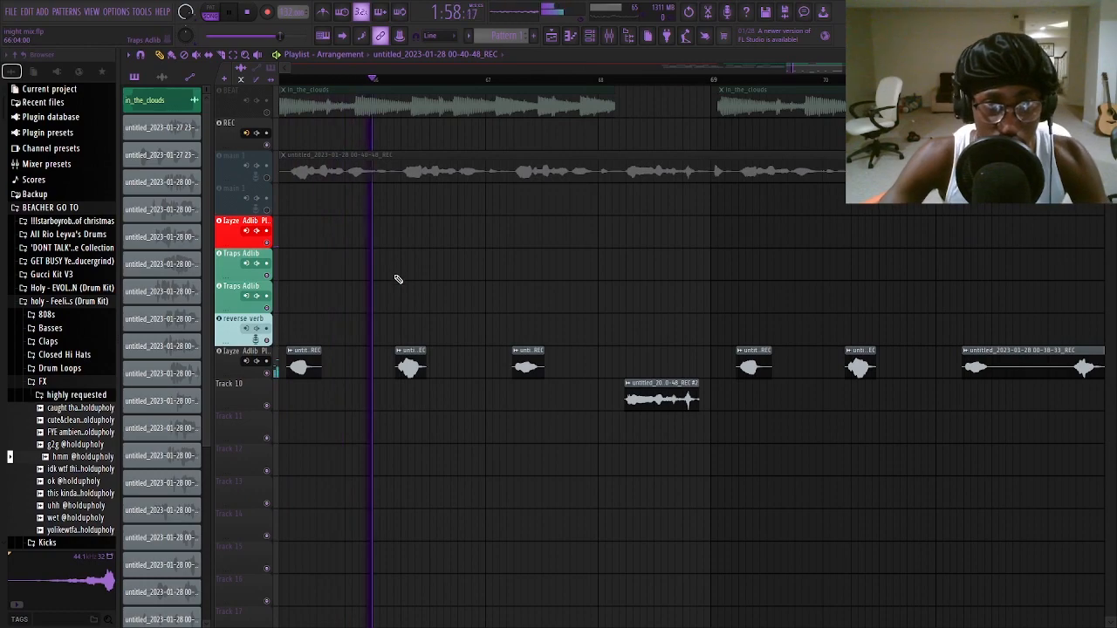
{"action": "scroll", "coordinate": [432, 281], "scroll_direction": "down", "scroll_amount": 3}
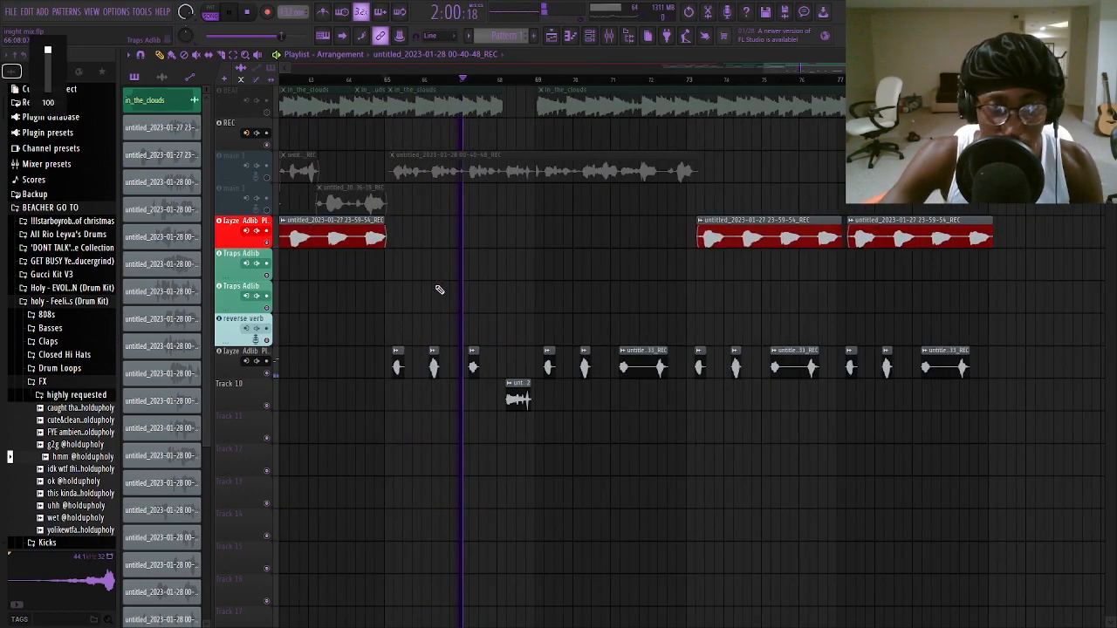
{"action": "scroll", "coordinate": [450, 291], "scroll_direction": "up", "scroll_amount": 4}
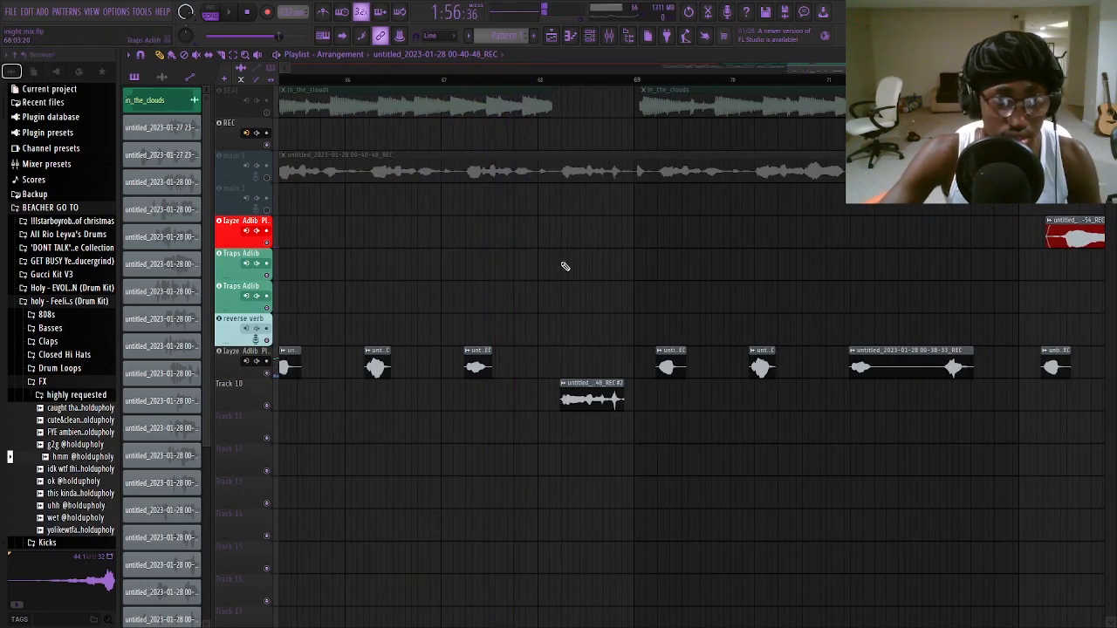
Step: Unmute the BEAT track and both main 1 tracks
{"action": "scroll", "coordinate": [344, 250], "scroll_direction": "down", "scroll_amount": 5}
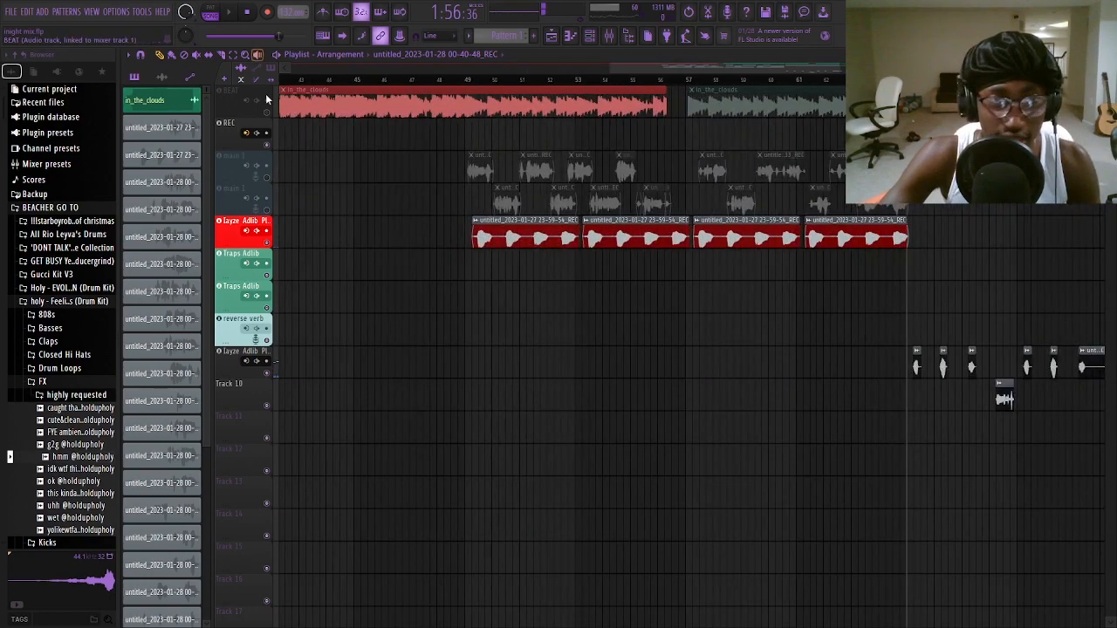
{"action": "left_click", "coordinate": [266, 100]}
{"action": "left_click", "coordinate": [262, 172]}
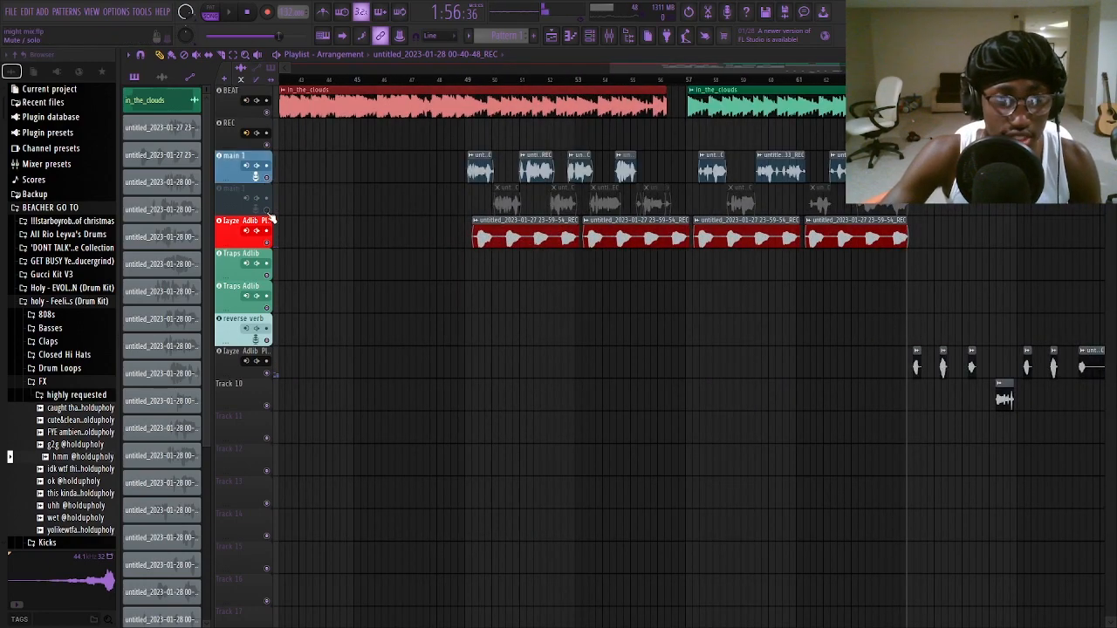
{"action": "left_click", "coordinate": [270, 209]}
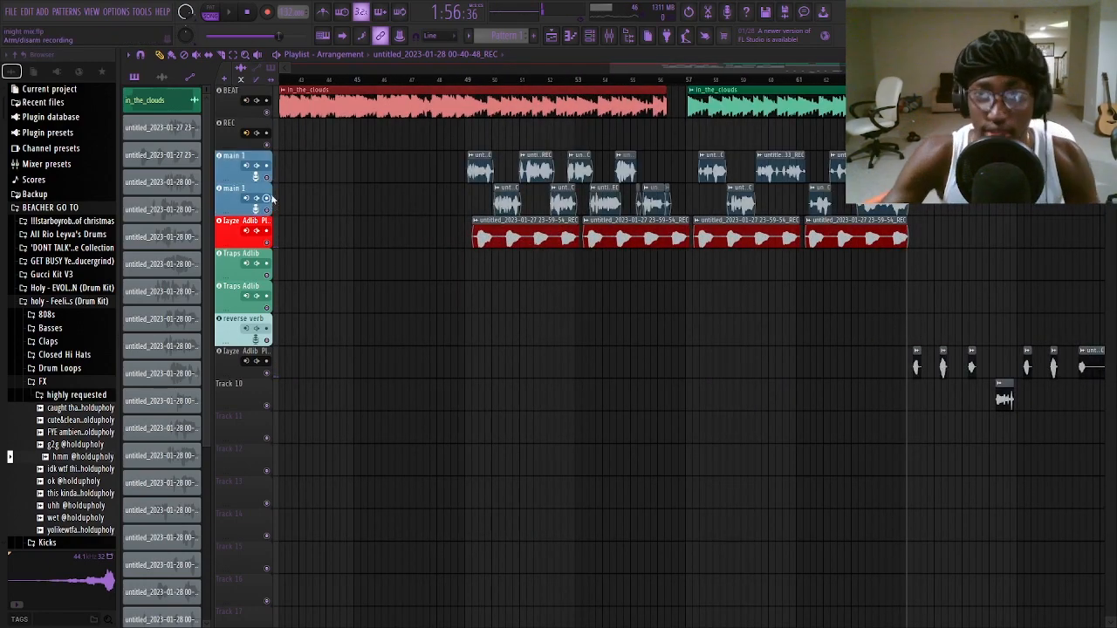
Step: Play the beat, main vocals and adlibs together from bar 65, checking the second Iayze Adlib Plugin track's level in the mixer during playback
{"action": "scroll", "coordinate": [624, 274], "scroll_direction": "up", "scroll_amount": 3}
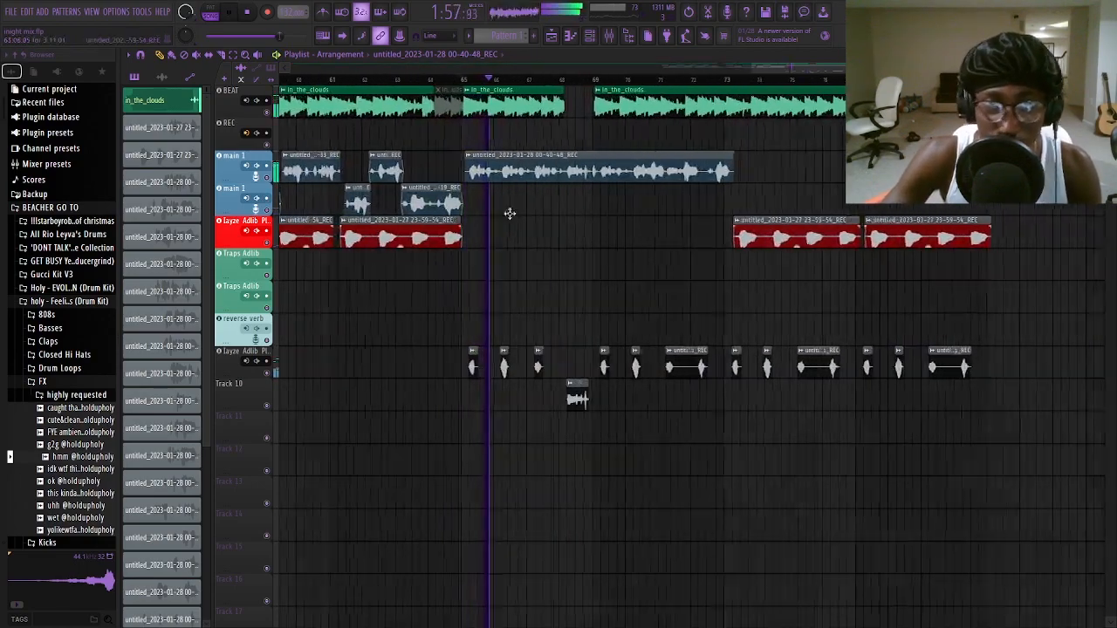
{"action": "scroll", "coordinate": [509, 213], "scroll_direction": "up", "scroll_amount": 8}
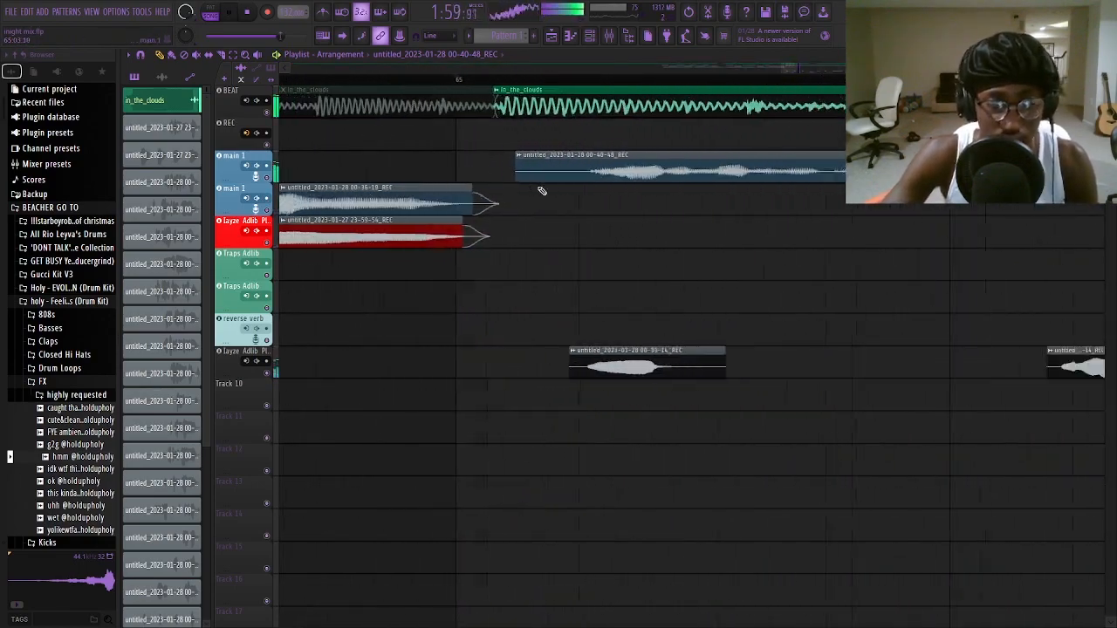
{"action": "scroll", "coordinate": [559, 188], "scroll_direction": "down", "scroll_amount": 6}
{"action": "scroll", "coordinate": [610, 105], "scroll_direction": "up", "scroll_amount": 4}
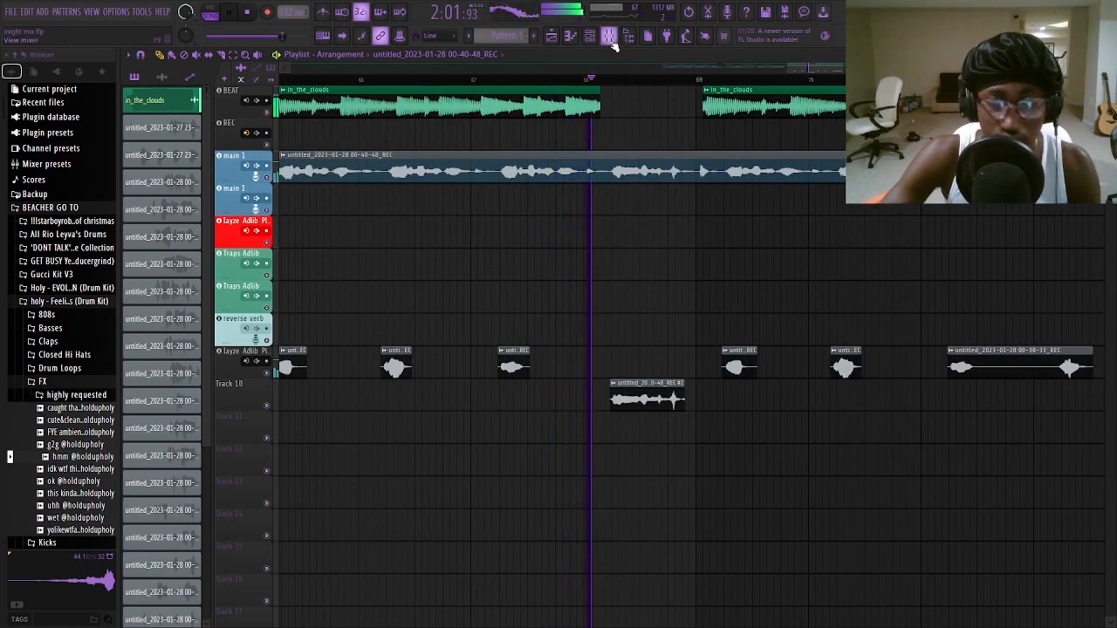
{"action": "left_click", "coordinate": [611, 40]}
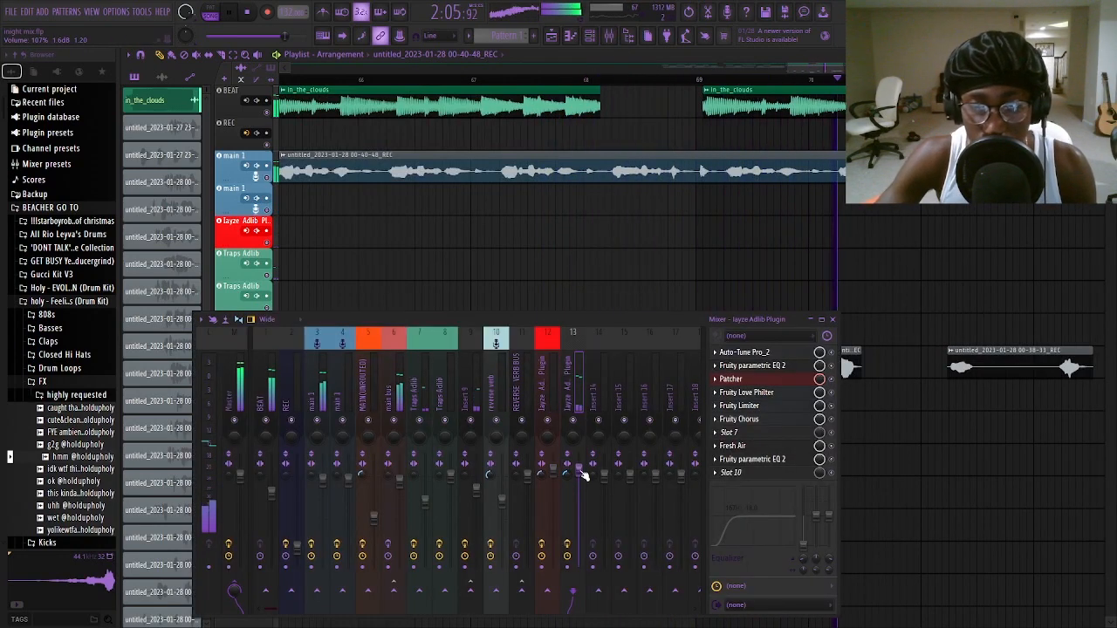
{"action": "left_click", "coordinate": [833, 322]}
{"action": "scroll", "coordinate": [567, 304], "scroll_direction": "down", "scroll_amount": 3}
{"action": "scroll", "coordinate": [668, 261], "scroll_direction": "down", "scroll_amount": 3}
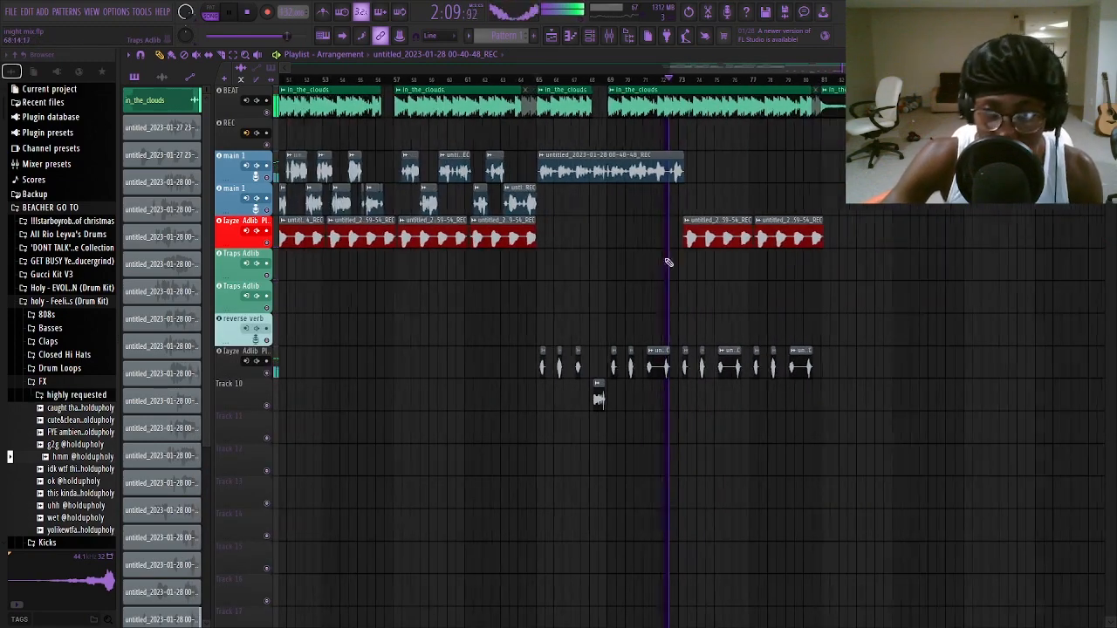
{"action": "scroll", "coordinate": [667, 261], "scroll_direction": "up", "scroll_amount": 6}
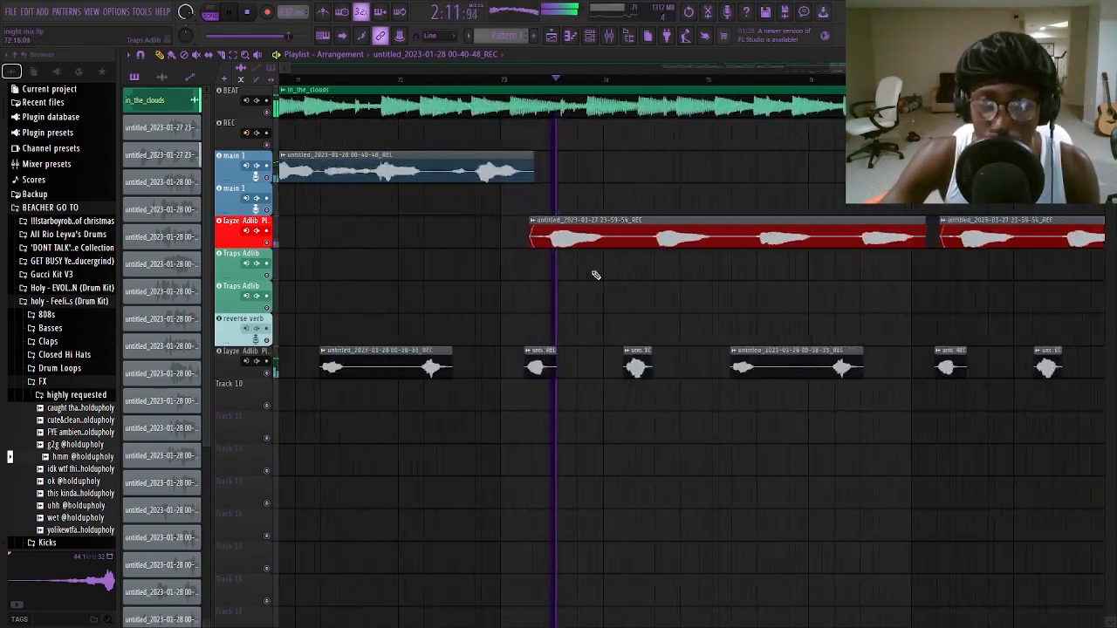
{"action": "scroll", "coordinate": [594, 275], "scroll_direction": "down", "scroll_amount": 8}
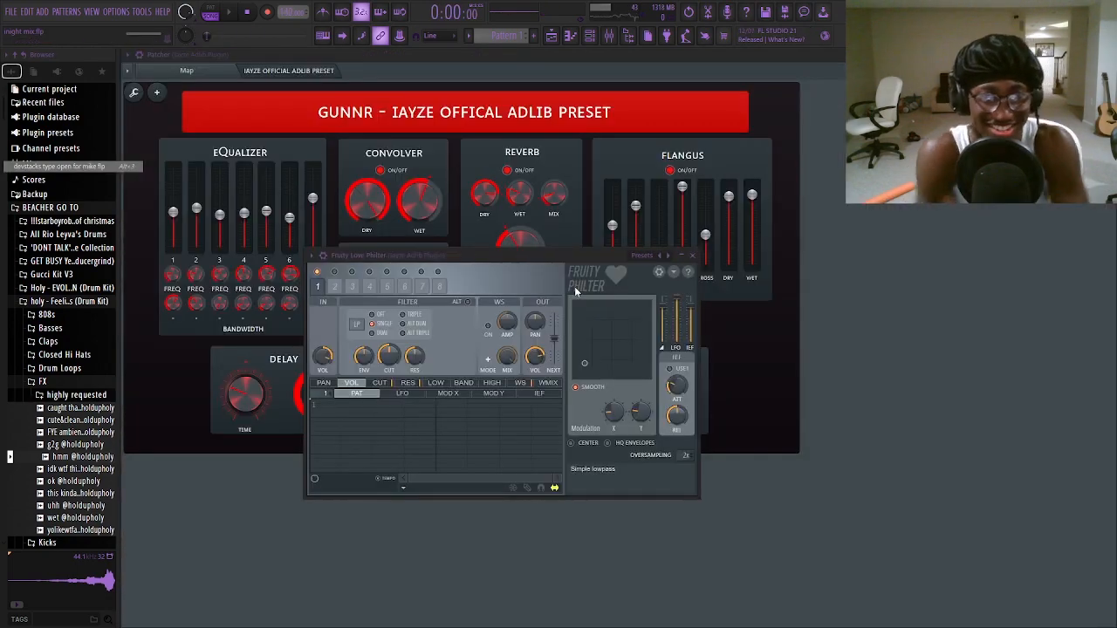
Step: Show the playlist of the "Whatever" beat project and look over the layout of its vocal and adlib clips
{"action": "left_click", "coordinate": [550, 36]}
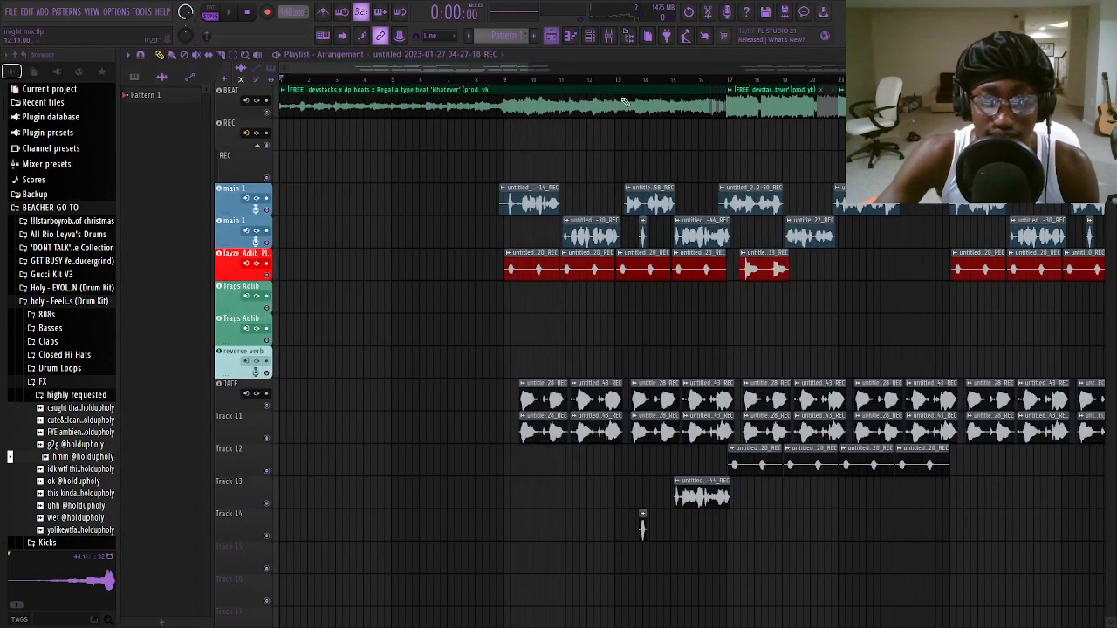
{"action": "scroll", "coordinate": [401, 314], "scroll_direction": "down", "scroll_amount": 3}
{"action": "scroll", "coordinate": [349, 305], "scroll_direction": "up", "scroll_amount": 4}
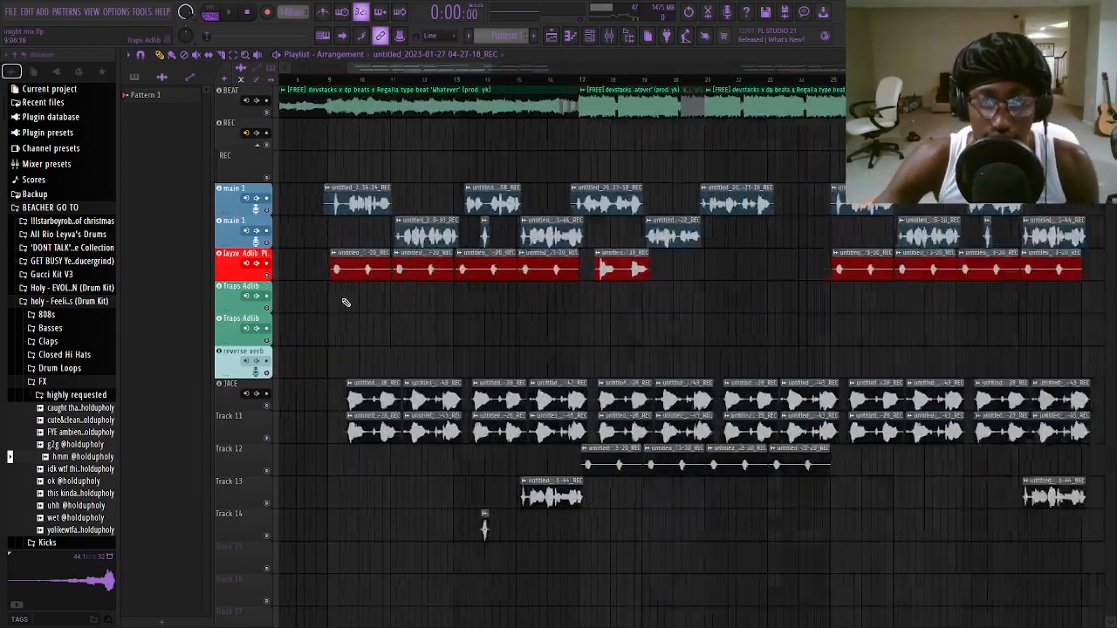
{"action": "scroll", "coordinate": [364, 304], "scroll_direction": "down", "scroll_amount": 1}
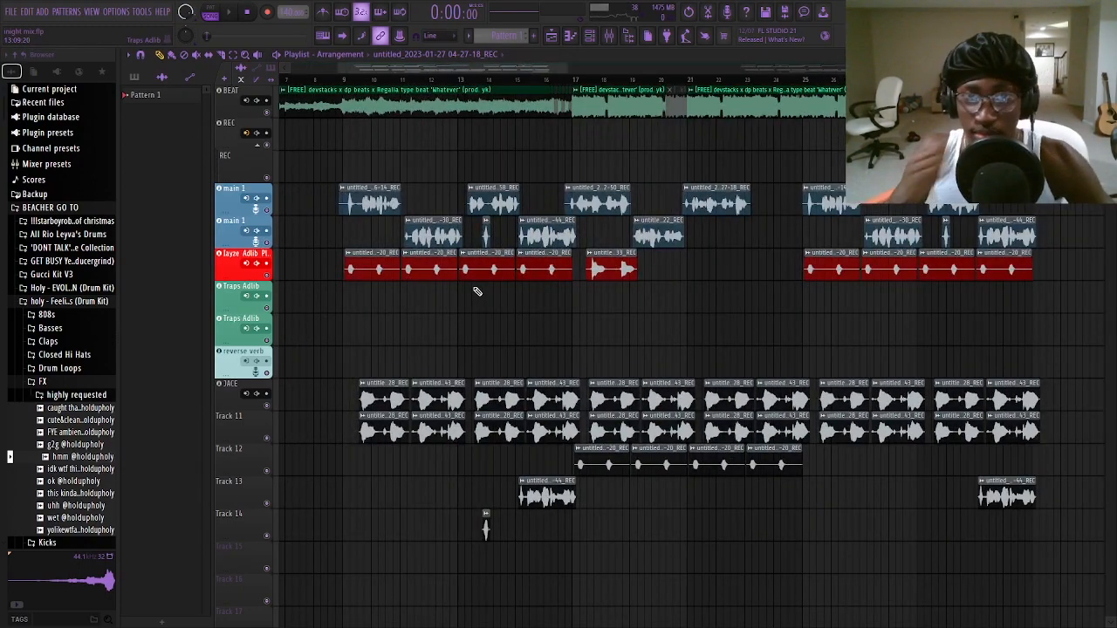
{"action": "scroll", "coordinate": [414, 262], "scroll_direction": "down", "scroll_amount": 2}
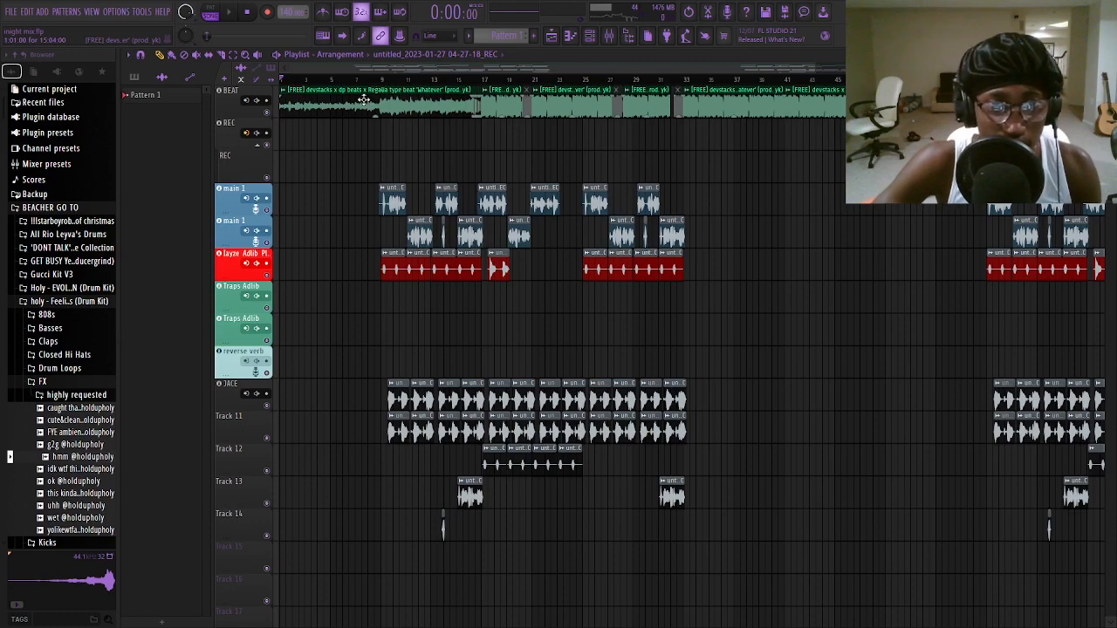
{"action": "scroll", "coordinate": [418, 253], "scroll_direction": "up", "scroll_amount": 2}
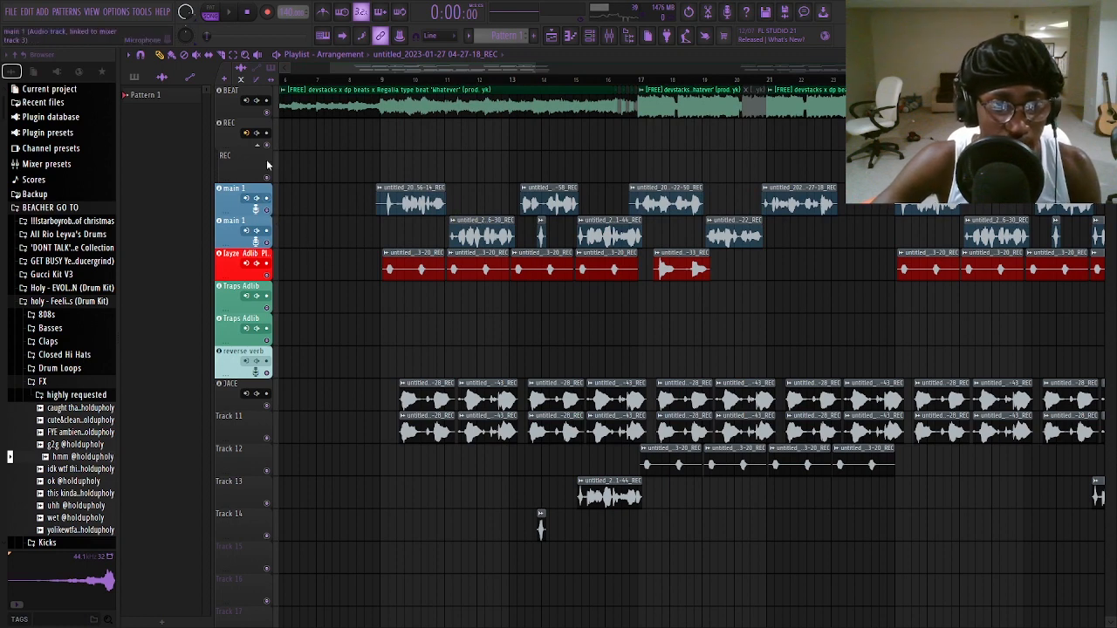
Step: Mute the Iayze Adlib track, the JACE track and Tracks 11 to 14, leaving the beat and main vocals active
{"action": "left_click", "coordinate": [218, 253]}
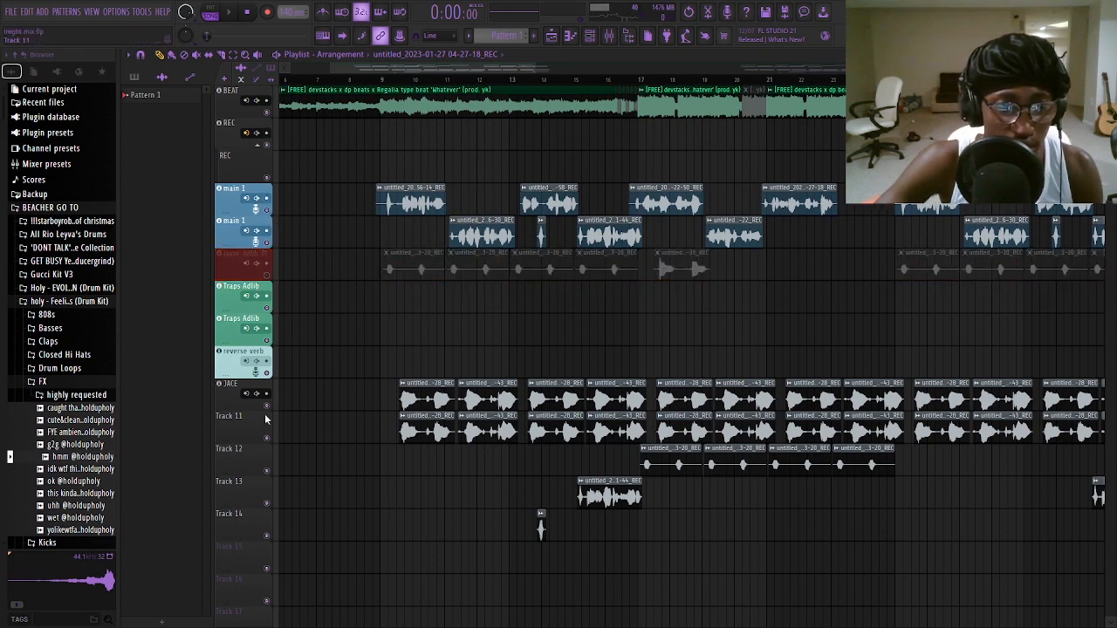
{"action": "left_click", "coordinate": [266, 419]}
{"action": "left_click", "coordinate": [268, 445]}
{"action": "left_click", "coordinate": [270, 482]}
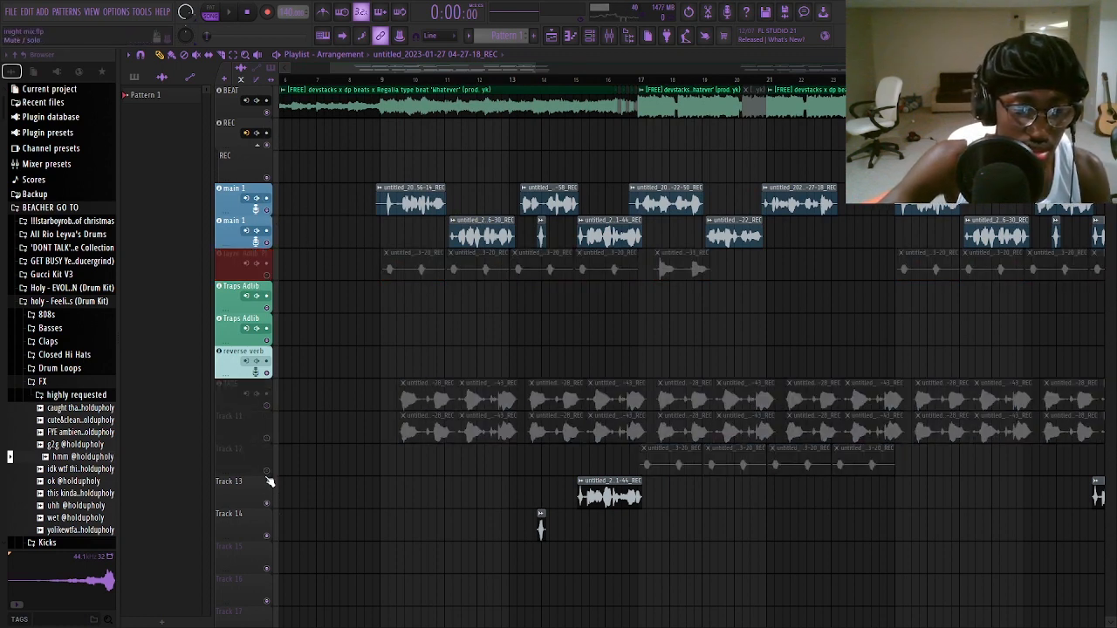
{"action": "left_click", "coordinate": [270, 508]}
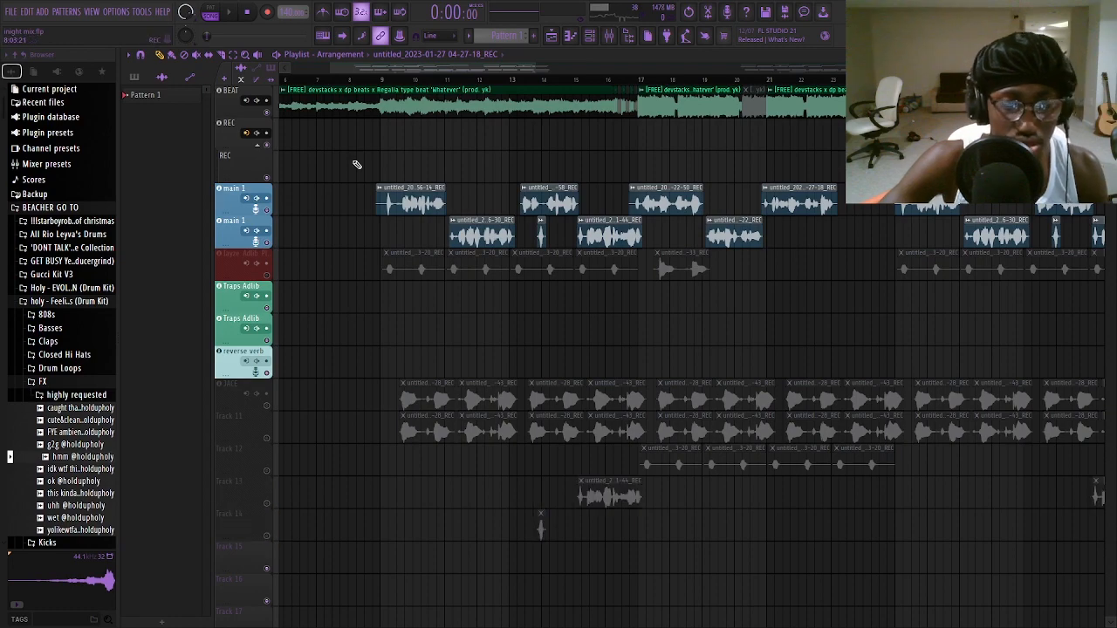
Step: Play the main vocals from just before bar 9 and lower the low-shelf EQ band on the main bus mixer track
{"action": "left_click", "coordinate": [377, 76]}
{"action": "key", "text": "space"}
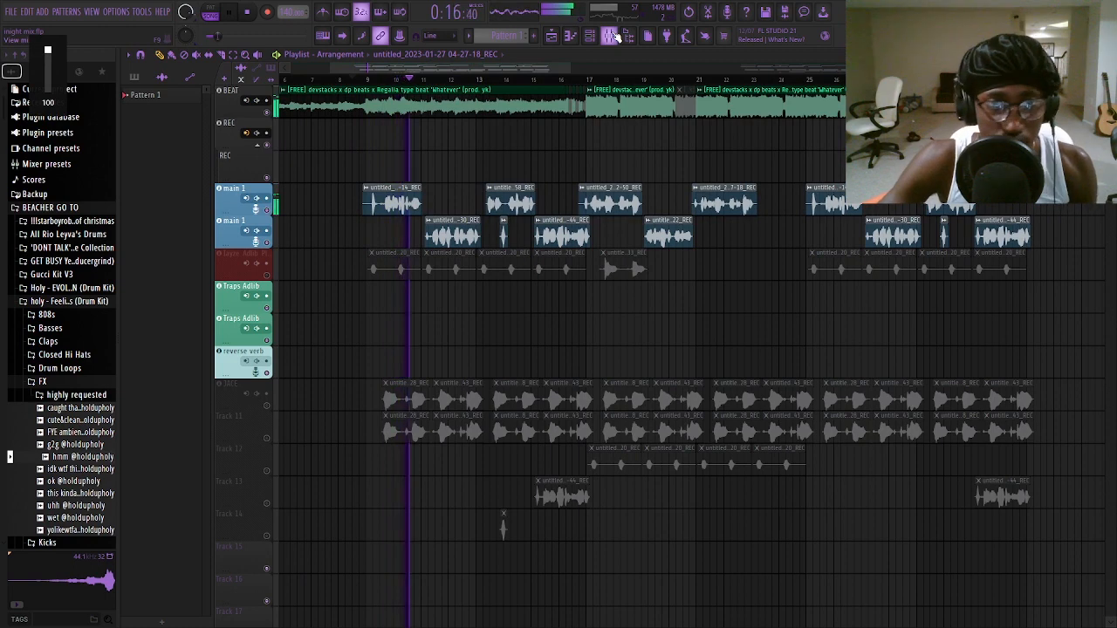
{"action": "left_click", "coordinate": [611, 34]}
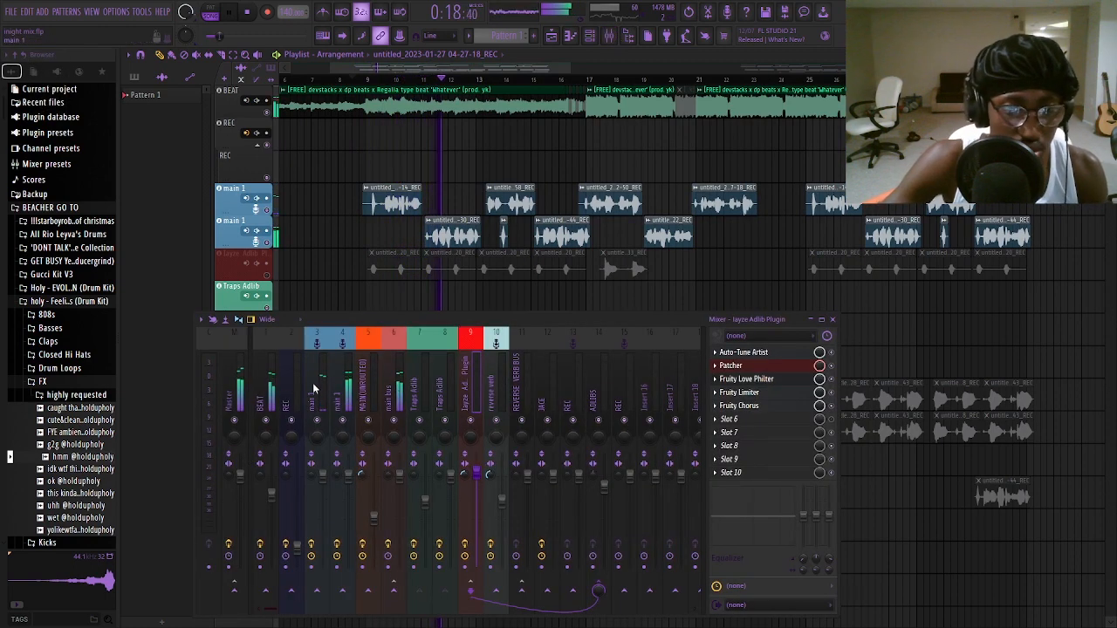
{"action": "left_click", "coordinate": [394, 382]}
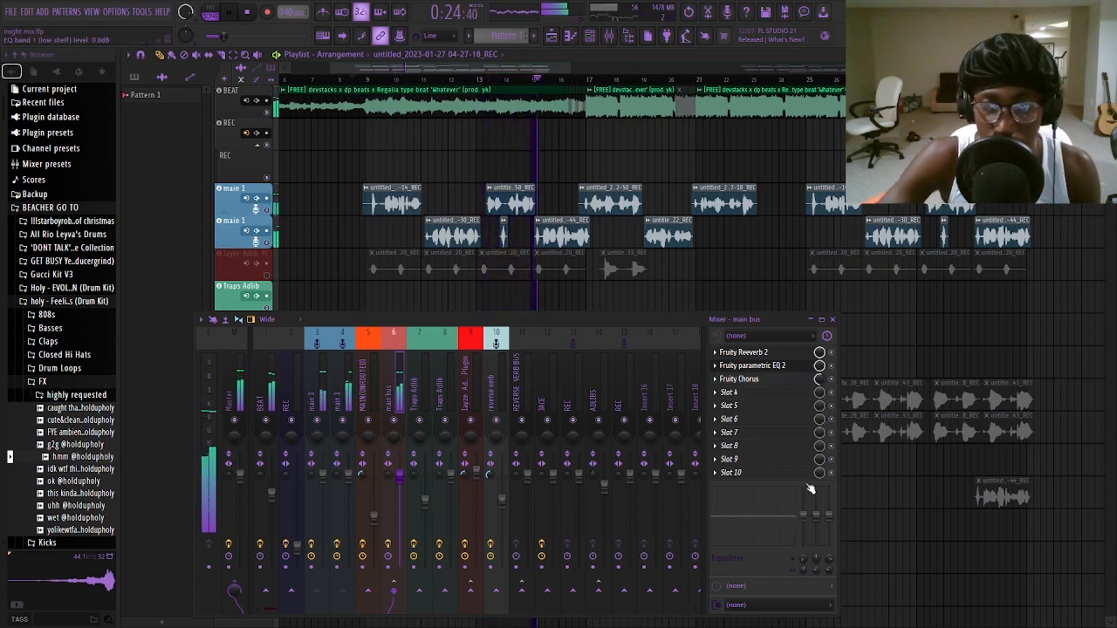
{"action": "left_click_drag", "start_coordinate": [809, 522], "coordinate": [809, 545]}
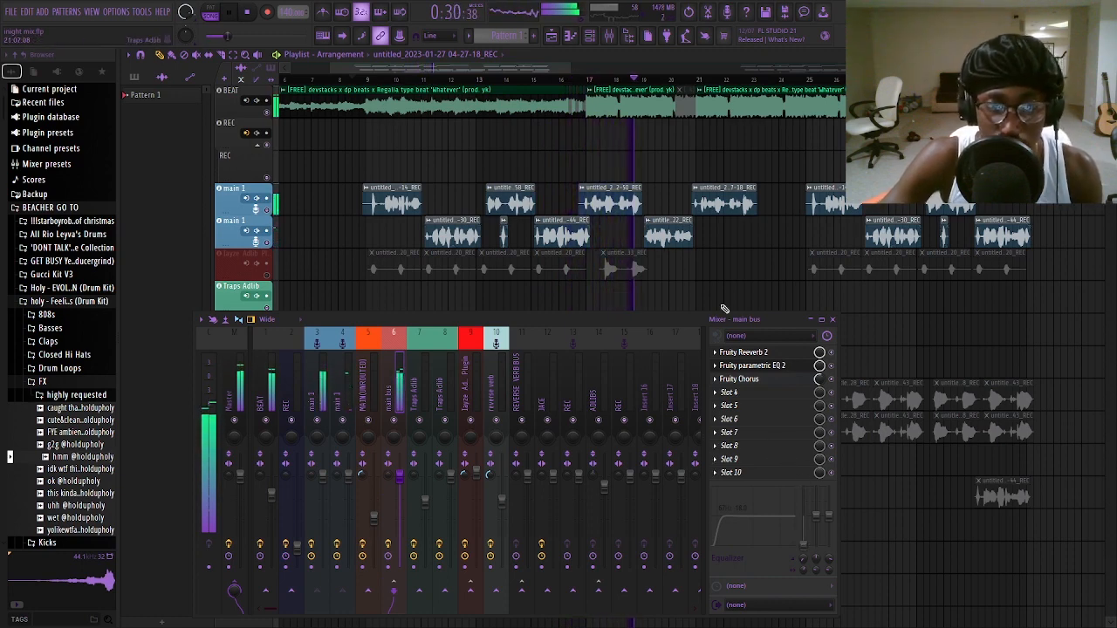
{"action": "left_click", "coordinate": [833, 320]}
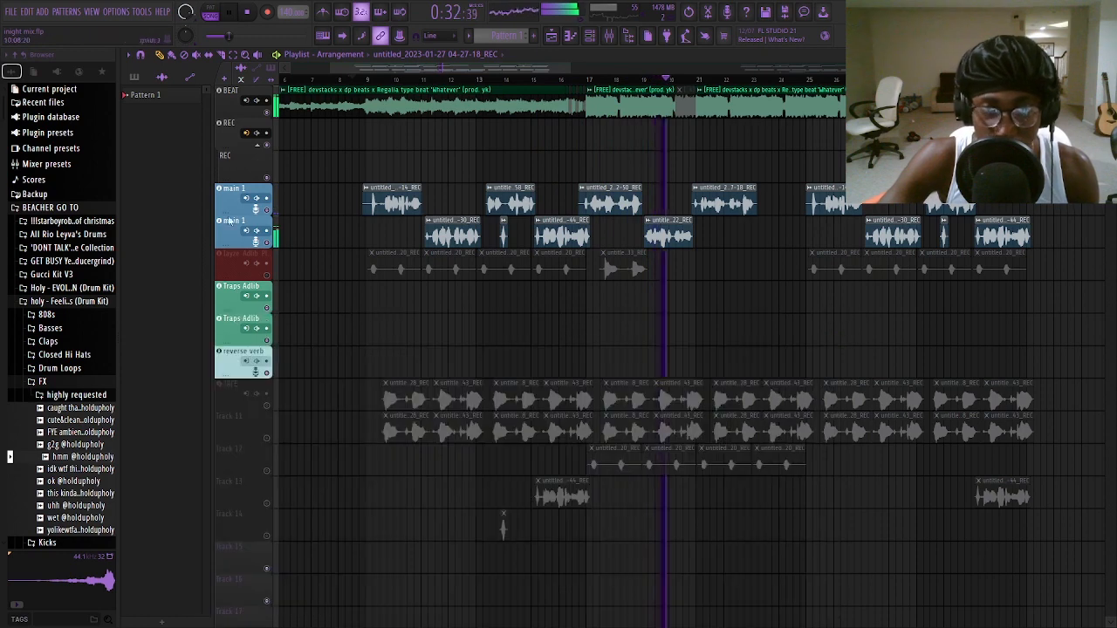
{"action": "key", "text": "space"}
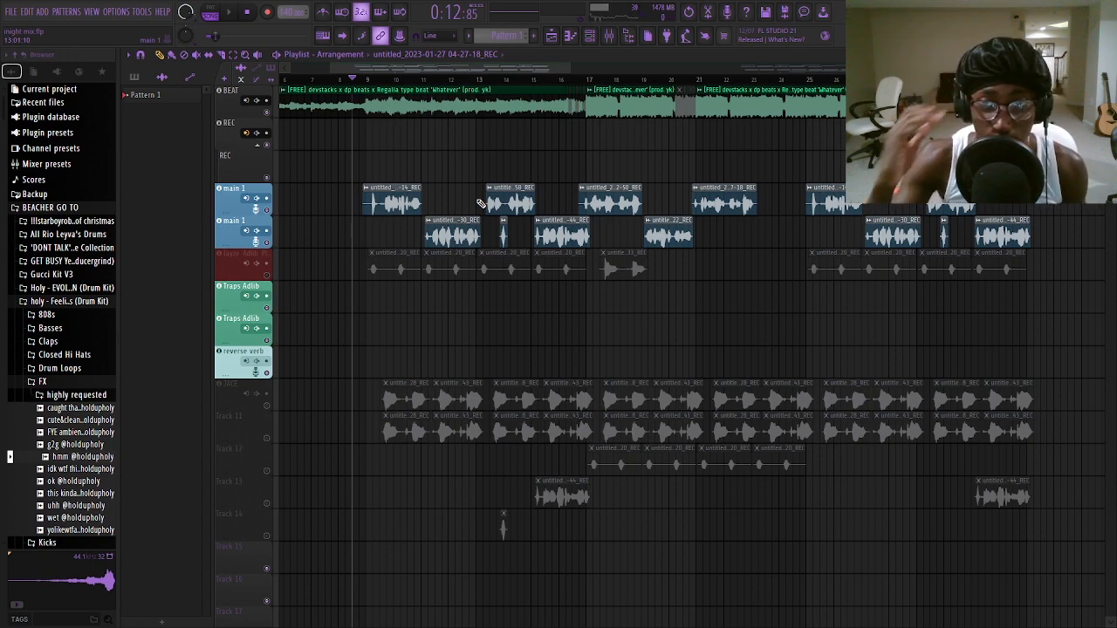
Step: Review the effect chains on the MAIN(UNROUTED) and main bus mixer tracks, including the main bus Fruity Chorus settings, and close the Chorus window
{"action": "scroll", "coordinate": [428, 250], "scroll_direction": "down", "scroll_amount": 4}
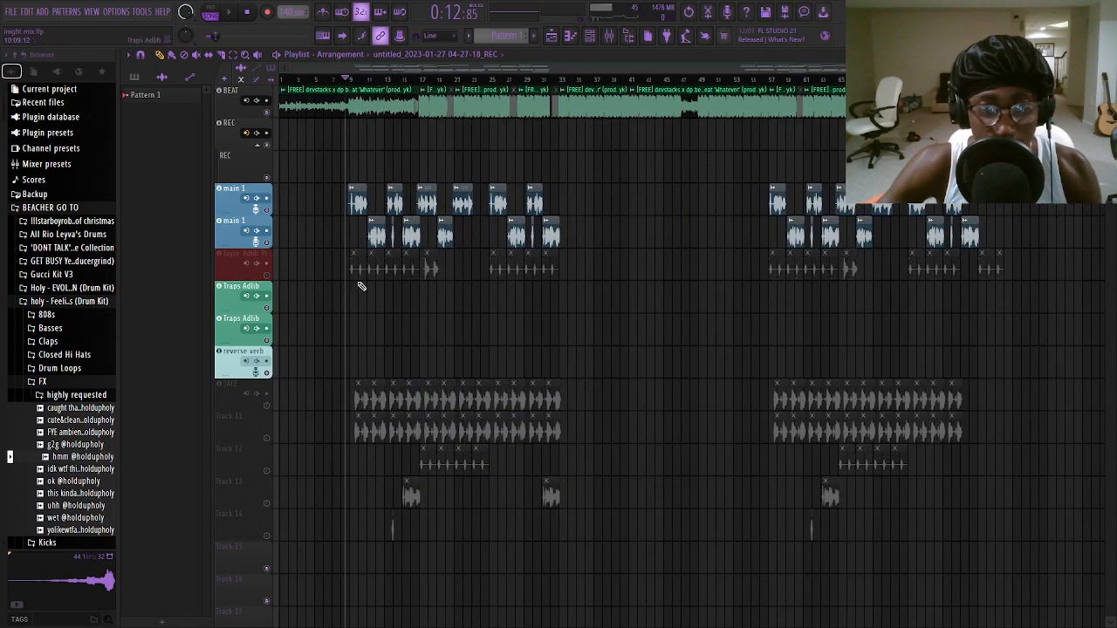
{"action": "scroll", "coordinate": [359, 279], "scroll_direction": "up", "scroll_amount": 3}
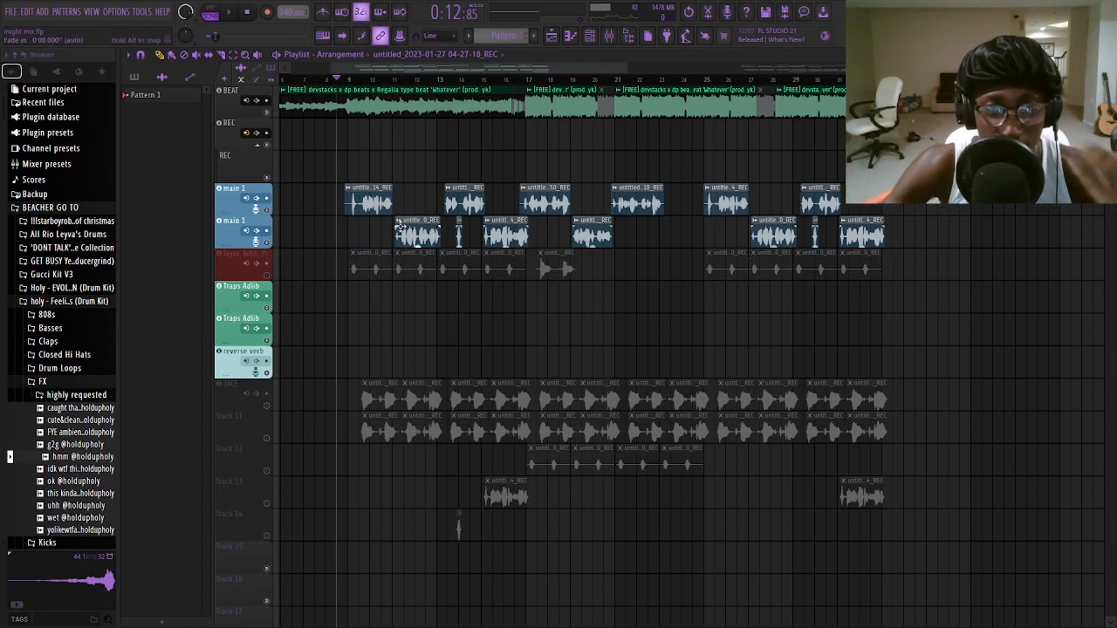
{"action": "scroll", "coordinate": [344, 175], "scroll_direction": "up", "scroll_amount": 4}
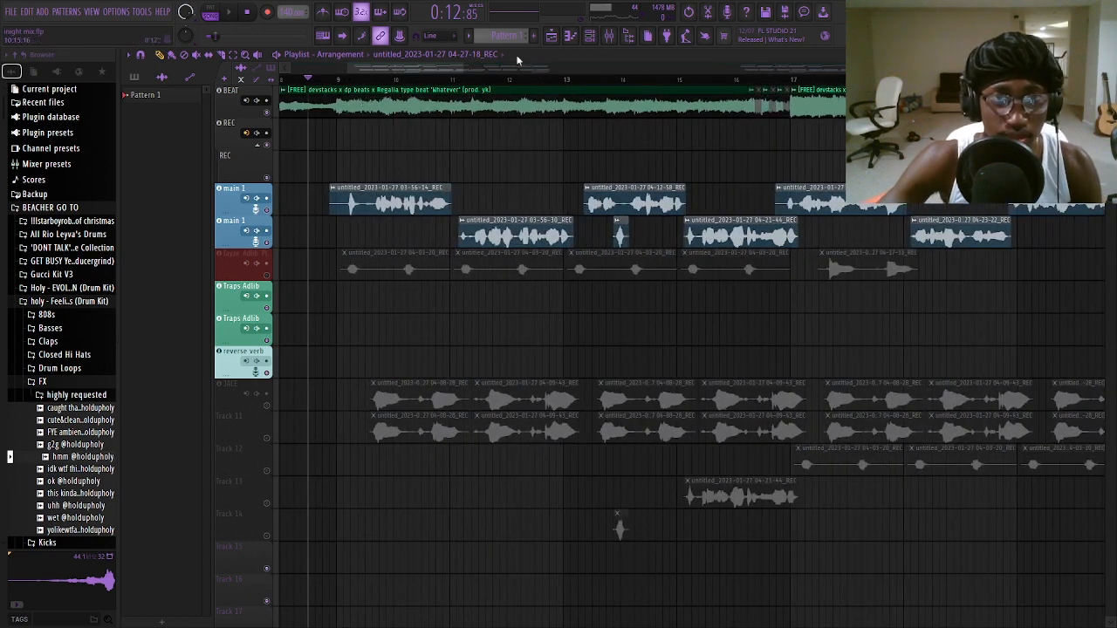
{"action": "key", "text": "F9"}
{"action": "left_click", "coordinate": [373, 384]}
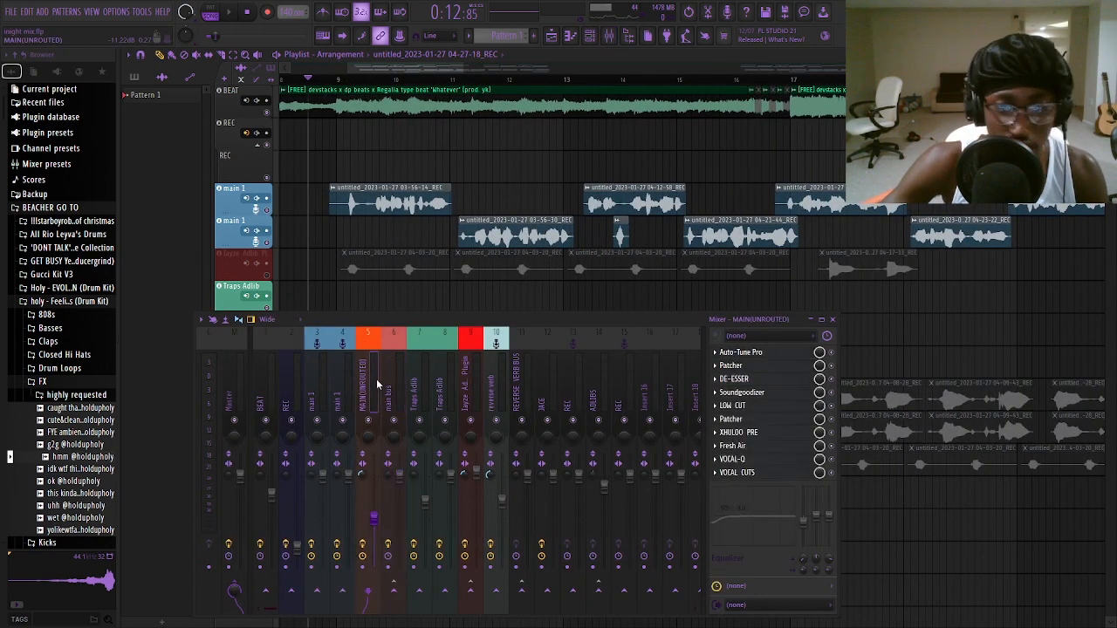
{"action": "left_click", "coordinate": [390, 385]}
{"action": "left_click", "coordinate": [759, 382]}
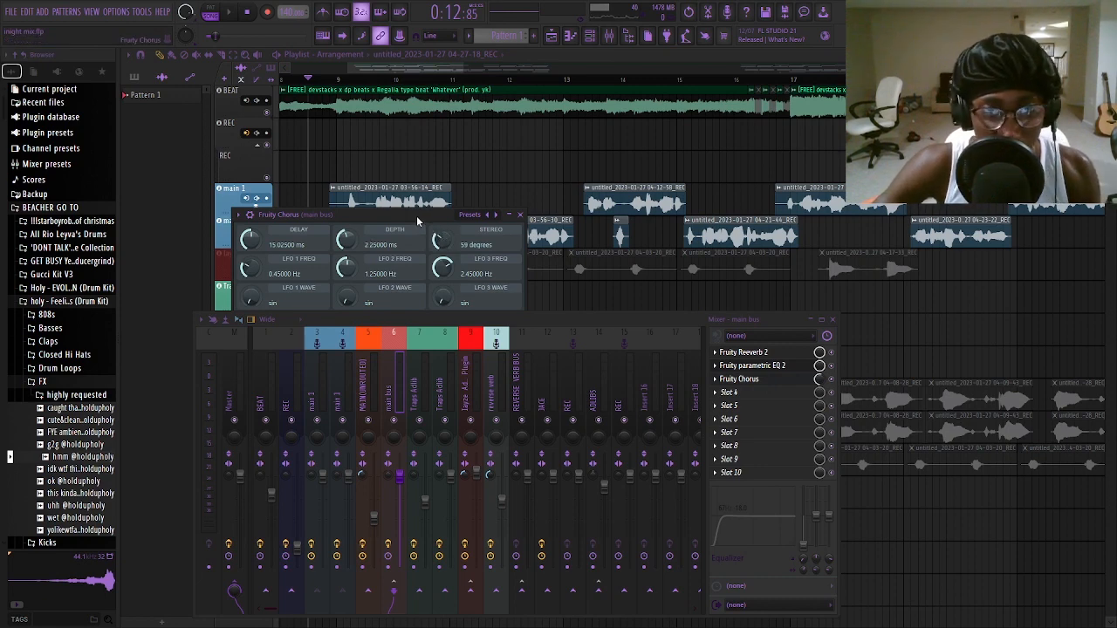
{"action": "left_click_drag", "start_coordinate": [417, 220], "coordinate": [520, 180]}
{"action": "left_click", "coordinate": [627, 180]}
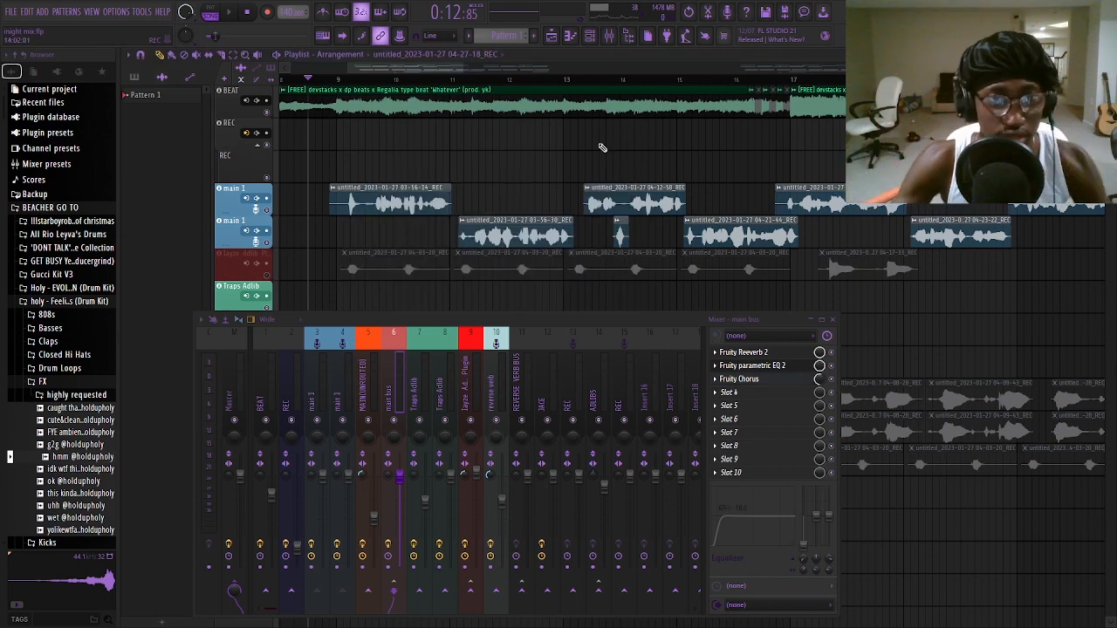
Step: Mute the BEAT track and play the main vocals alone from just before bar 9
{"action": "left_click", "coordinate": [256, 101]}
{"action": "scroll", "coordinate": [347, 87], "scroll_direction": "up", "scroll_amount": 3}
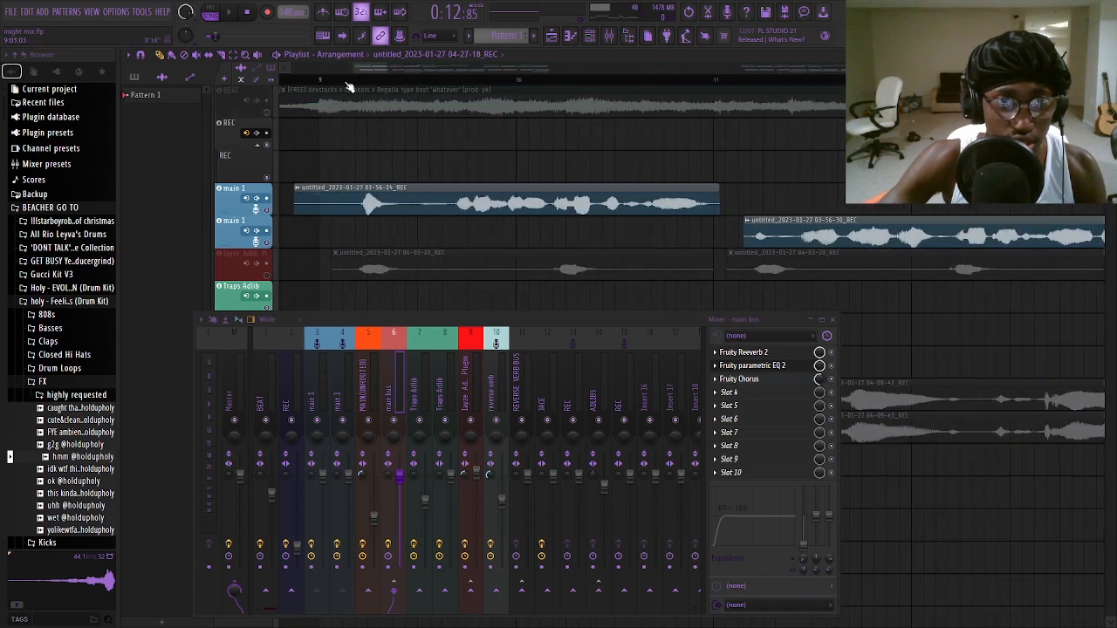
{"action": "key", "text": "space"}
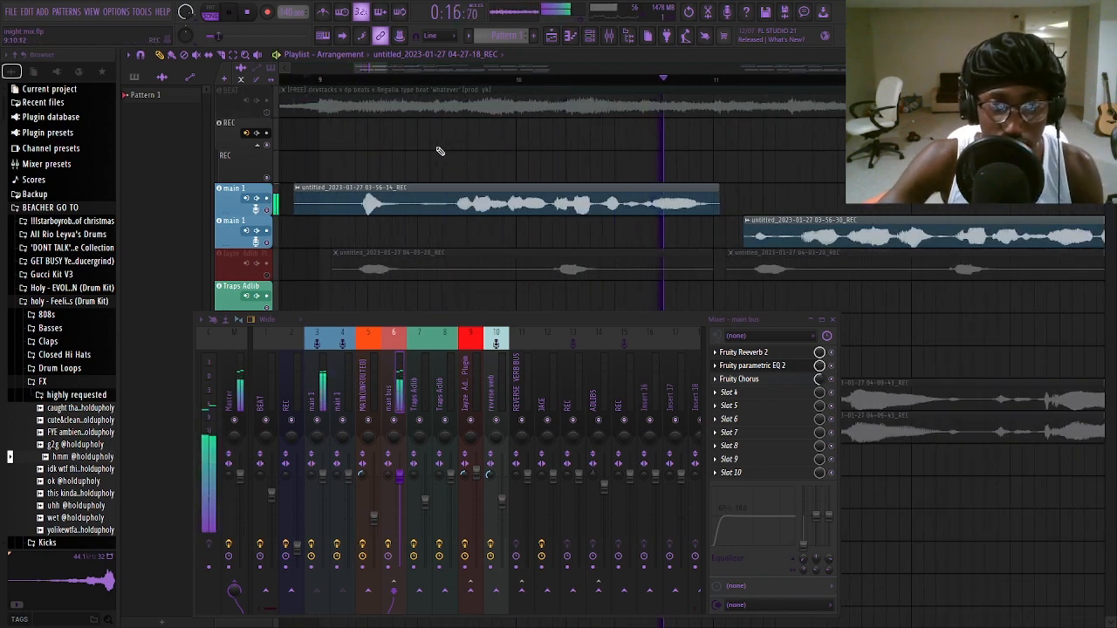
{"action": "scroll", "coordinate": [522, 165], "scroll_direction": "down", "scroll_amount": 3}
{"action": "scroll", "coordinate": [599, 183], "scroll_direction": "up", "scroll_amount": 2}
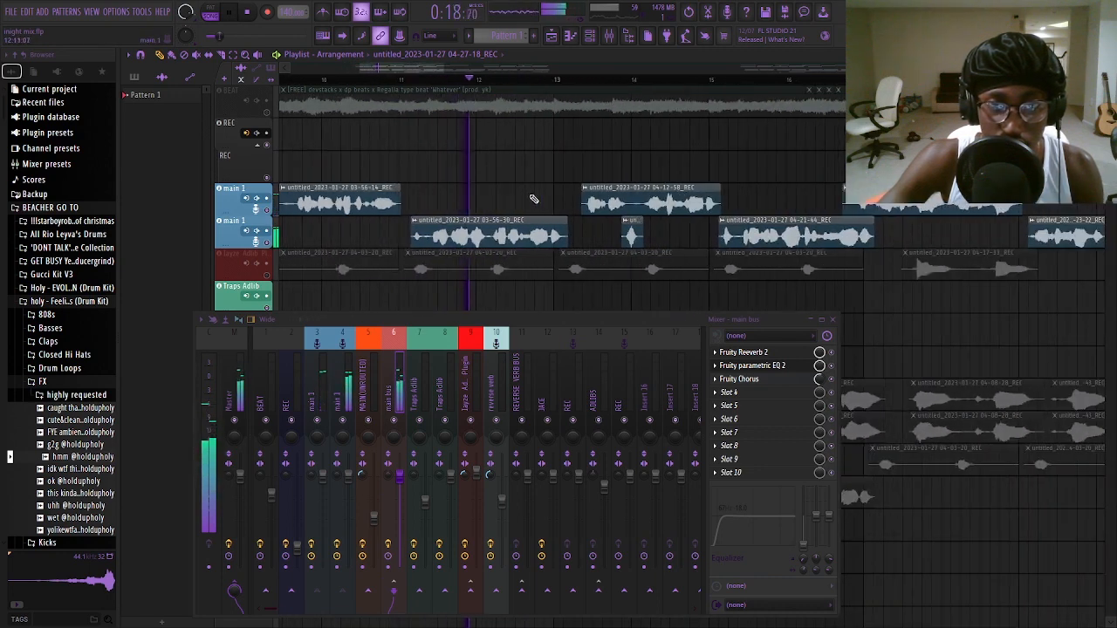
Step: Review the effect chains of the second main 1 track, including its Auto-Tune Pro window, and of the MAIN(UNROUTED) track
{"action": "left_click", "coordinate": [340, 373]}
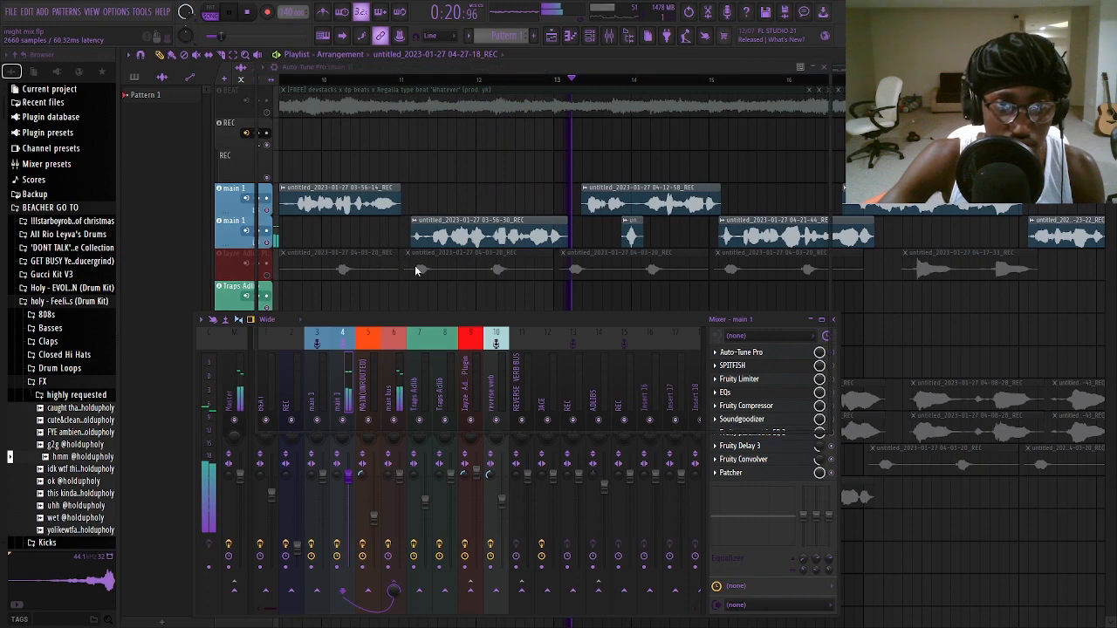
{"action": "left_click", "coordinate": [741, 352]}
{"action": "left_click", "coordinate": [825, 68]}
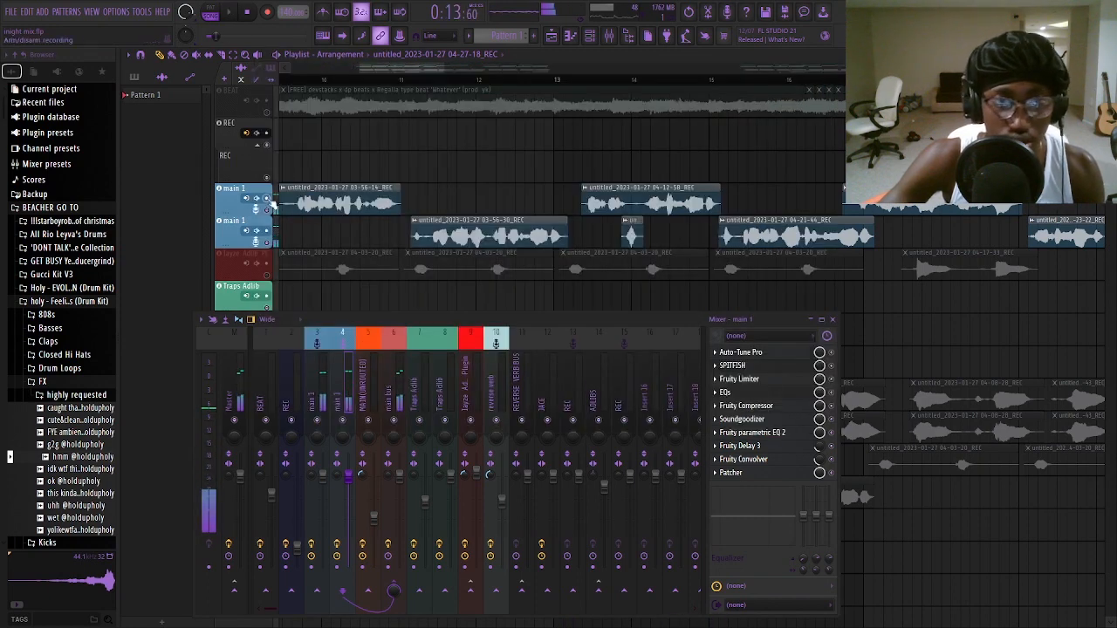
{"action": "scroll", "coordinate": [364, 180], "scroll_direction": "down", "scroll_amount": 2}
{"action": "left_click", "coordinate": [377, 387]}
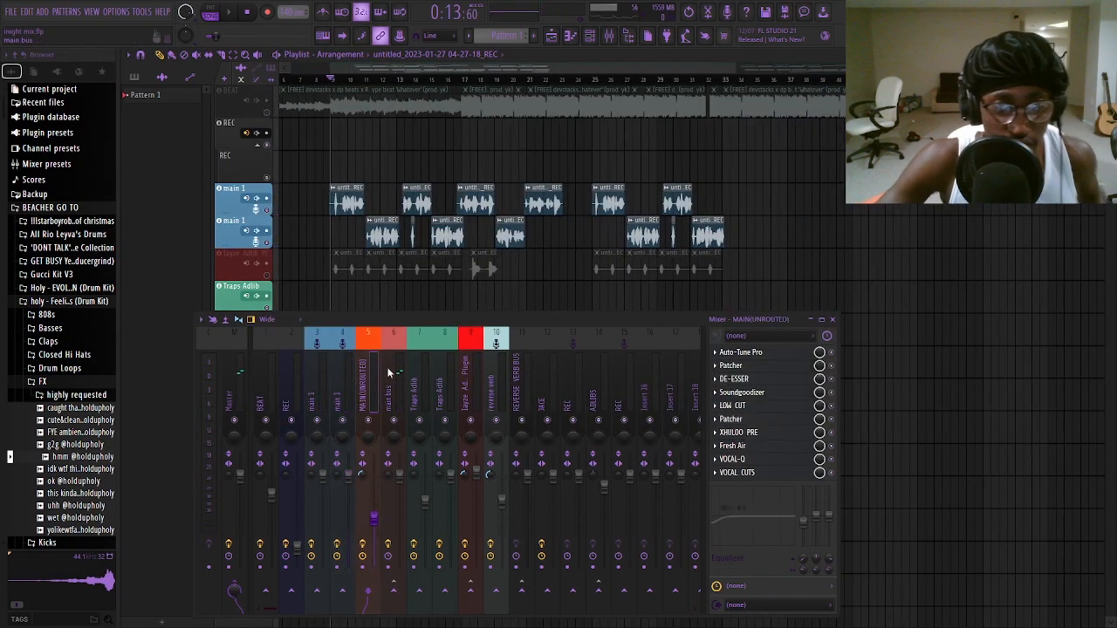
Step: Unmute the BEAT track and close the mixer to look over all the adlib tracks
{"action": "left_click", "coordinate": [268, 112]}
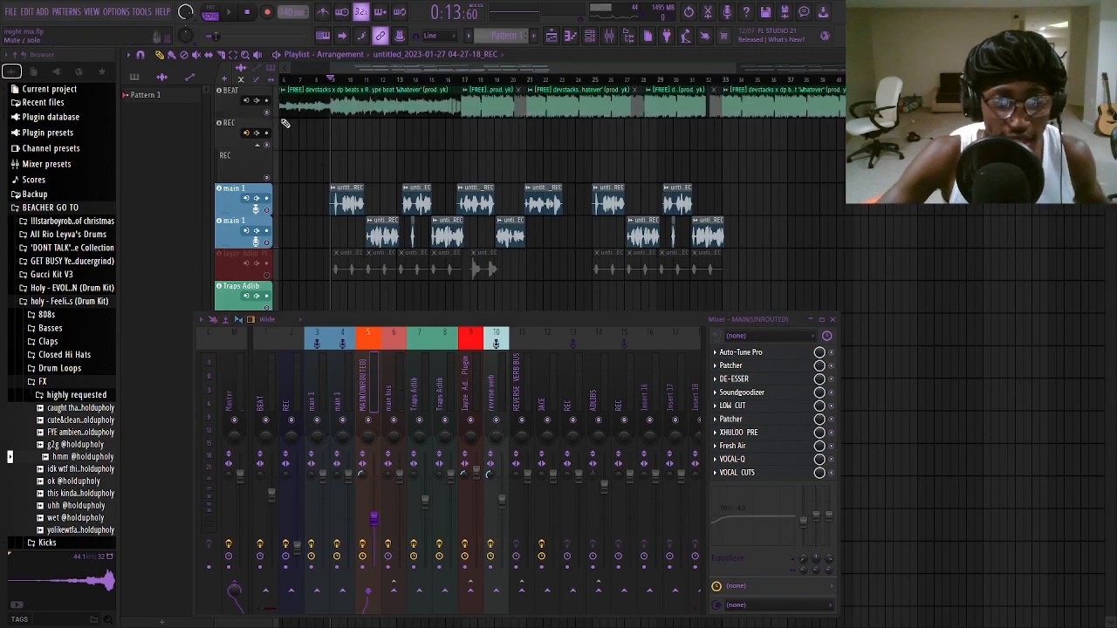
{"action": "scroll", "coordinate": [410, 202], "scroll_direction": "down", "scroll_amount": 3}
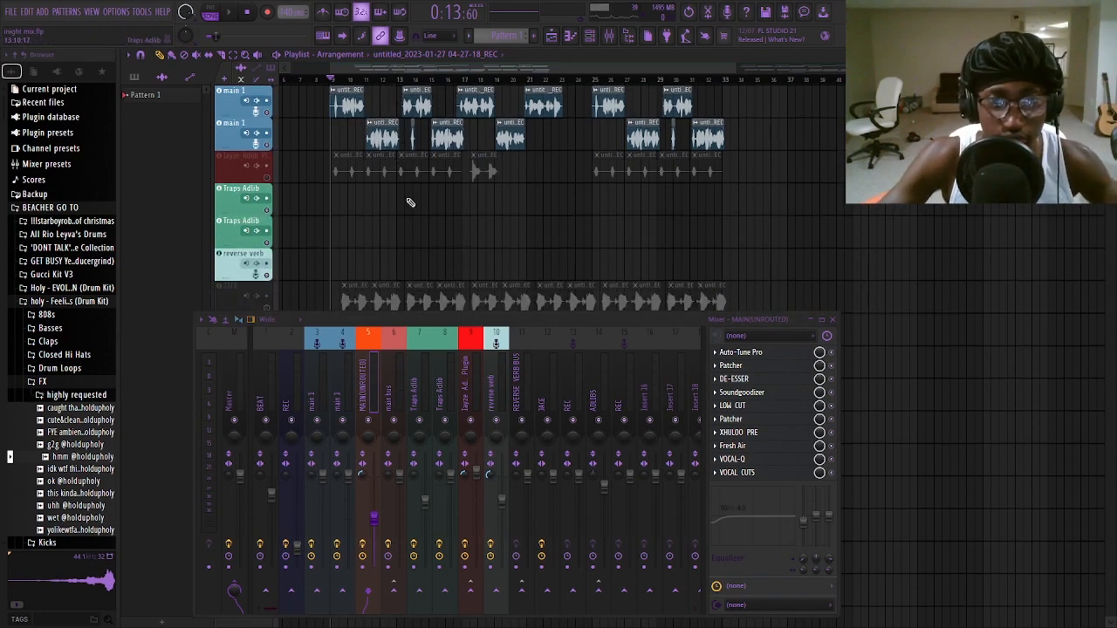
{"action": "scroll", "coordinate": [362, 196], "scroll_direction": "down", "scroll_amount": 4}
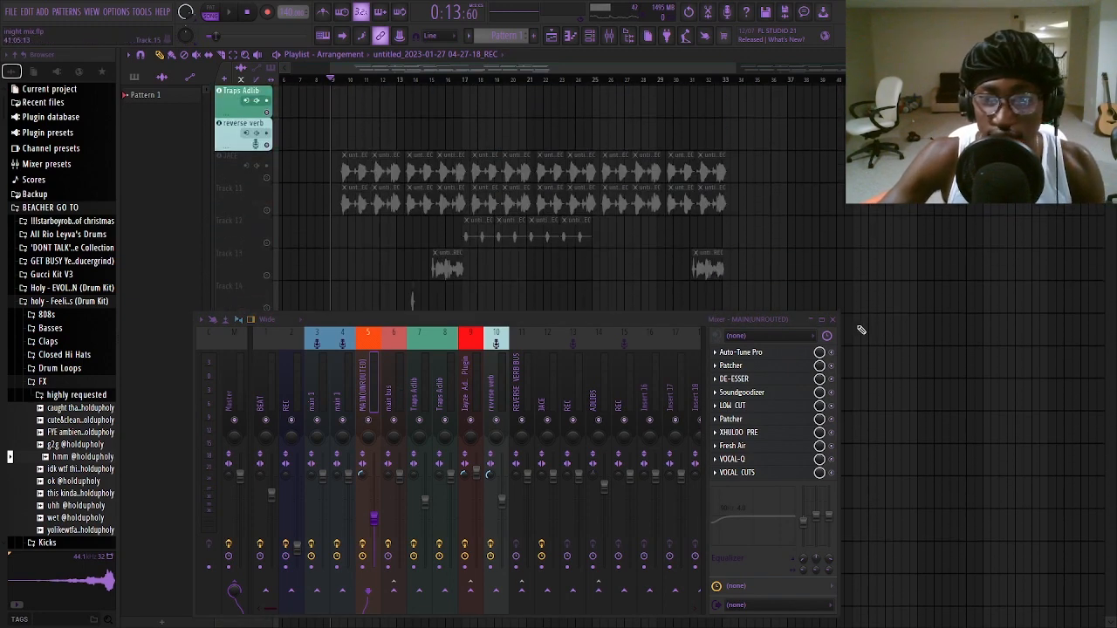
{"action": "left_click", "coordinate": [831, 319]}
{"action": "scroll", "coordinate": [523, 262], "scroll_direction": "up", "scroll_amount": 6}
Step: Mute both main 1 tracks and unmute the Iayze Adlib track
{"action": "left_click", "coordinate": [266, 198]}
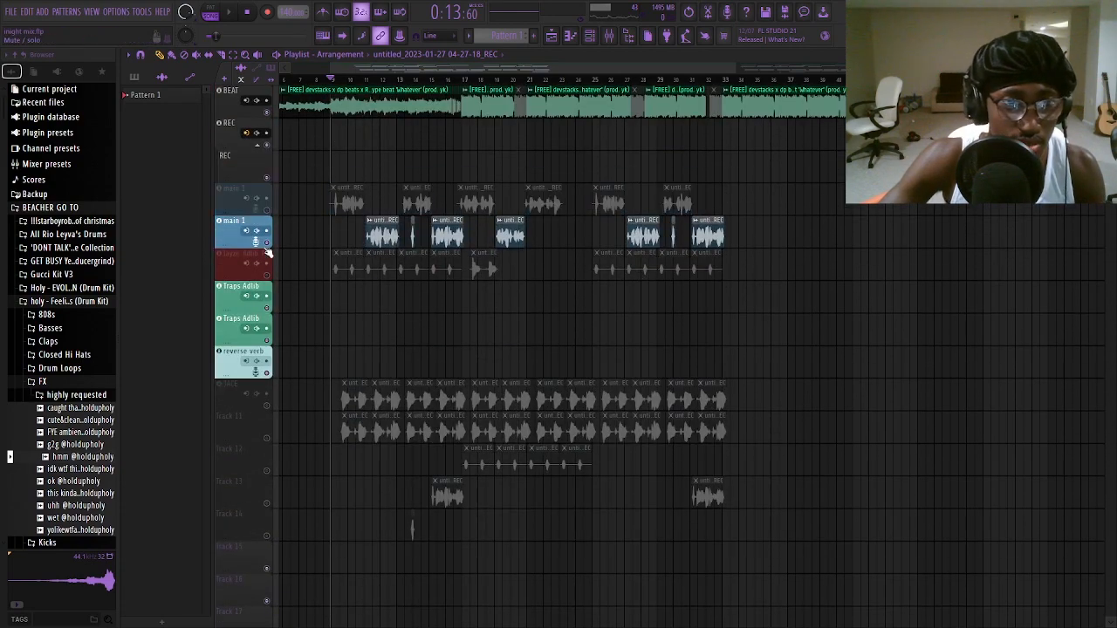
{"action": "left_click", "coordinate": [266, 231]}
{"action": "left_click", "coordinate": [266, 263]}
{"action": "scroll", "coordinate": [356, 203], "scroll_direction": "up", "scroll_amount": 3}
{"action": "scroll", "coordinate": [356, 203], "scroll_direction": "down", "scroll_amount": 6}
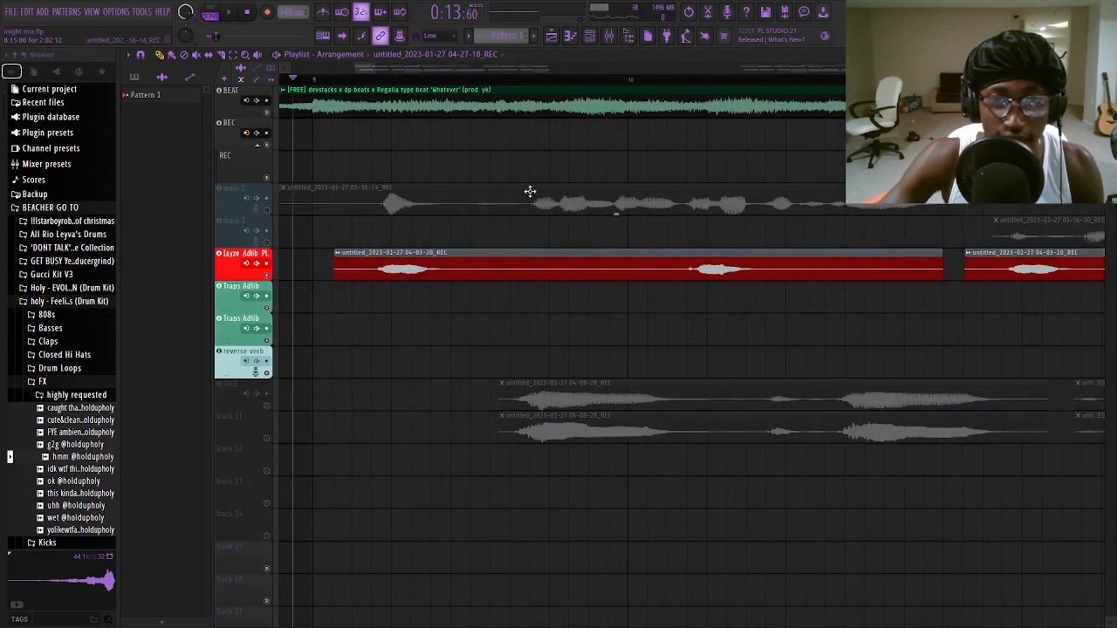
Step: Play the Iayze adlibs from just before bar 9, muting the beat partway through, and stop playback
{"action": "key", "text": "space"}
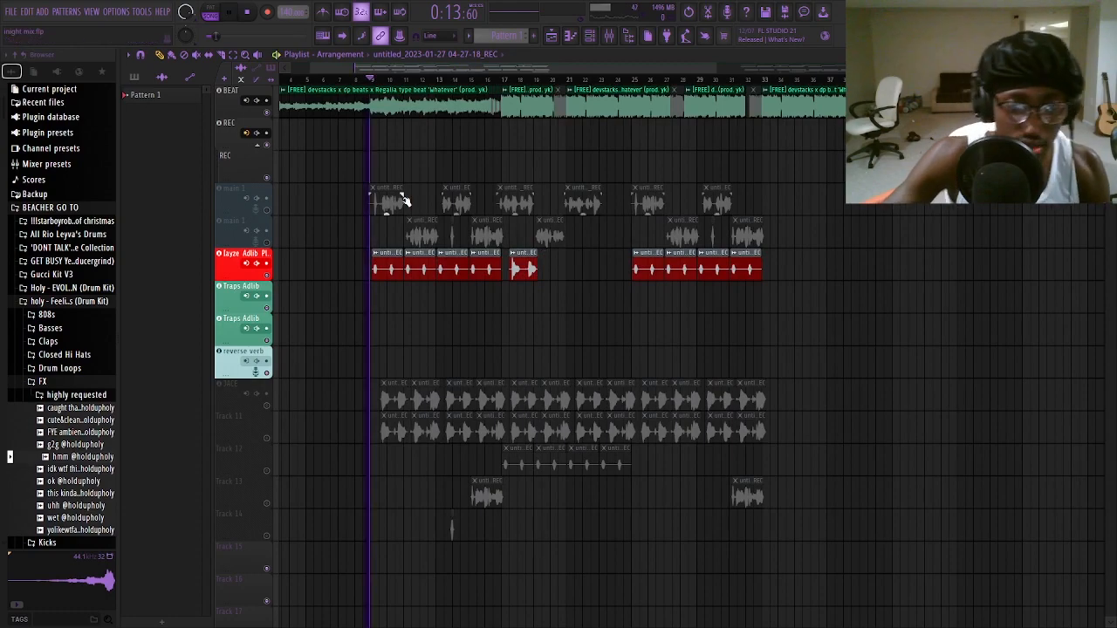
{"action": "scroll", "coordinate": [418, 207], "scroll_direction": "up", "scroll_amount": 3}
{"action": "scroll", "coordinate": [387, 212], "scroll_direction": "down", "scroll_amount": 2}
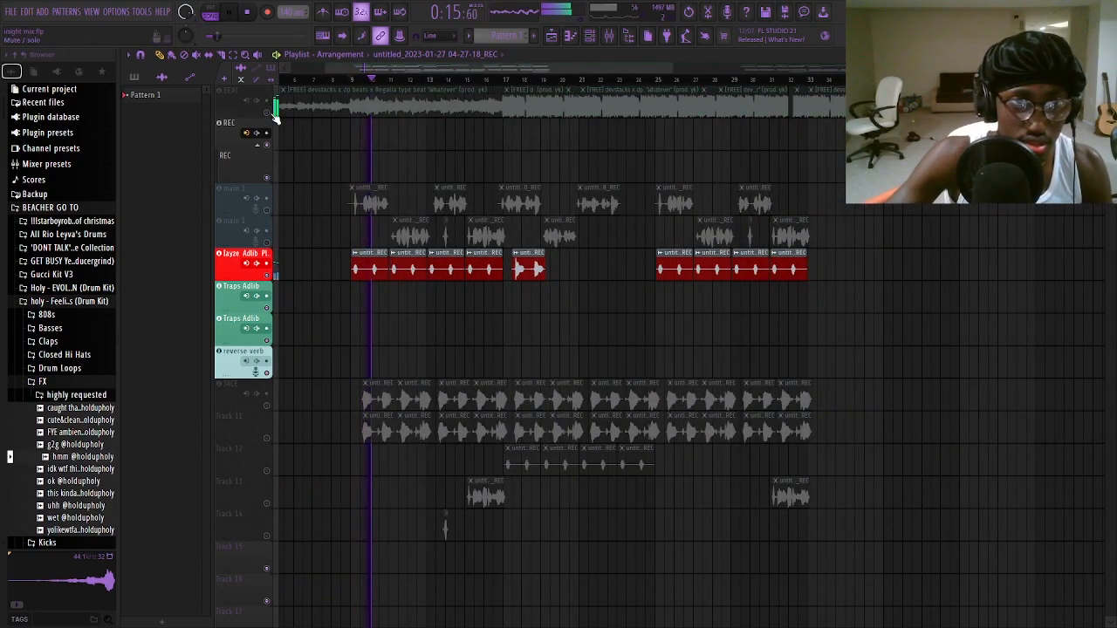
{"action": "scroll", "coordinate": [339, 282], "scroll_direction": "up", "scroll_amount": 5}
{"action": "scroll", "coordinate": [410, 253], "scroll_direction": "down", "scroll_amount": 5}
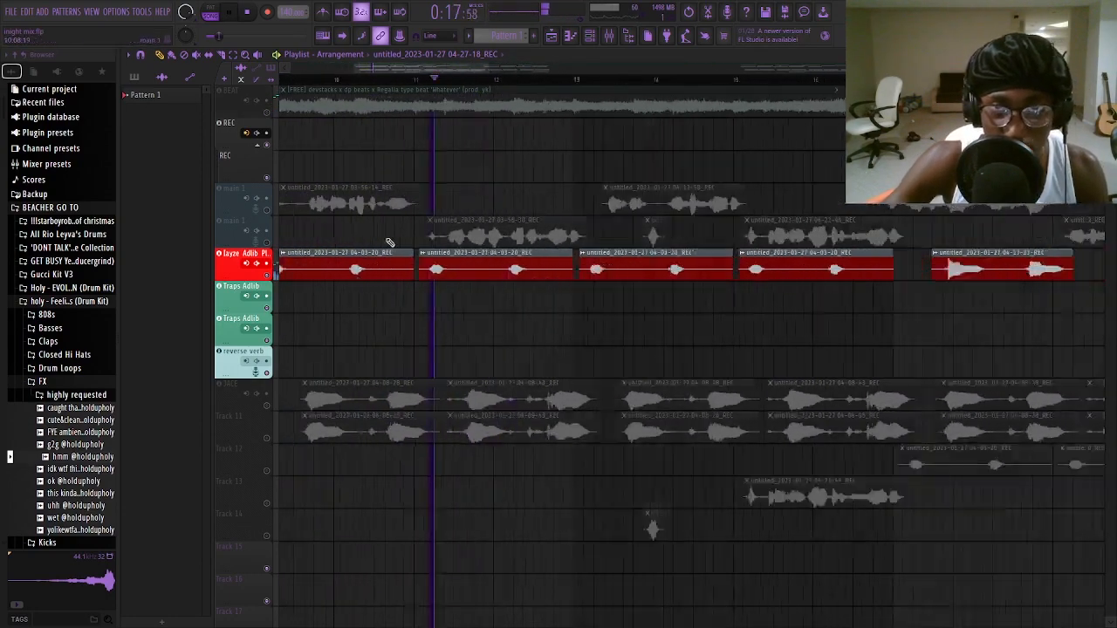
{"action": "key", "text": "space"}
{"action": "scroll", "coordinate": [406, 277], "scroll_direction": "down", "scroll_amount": 5}
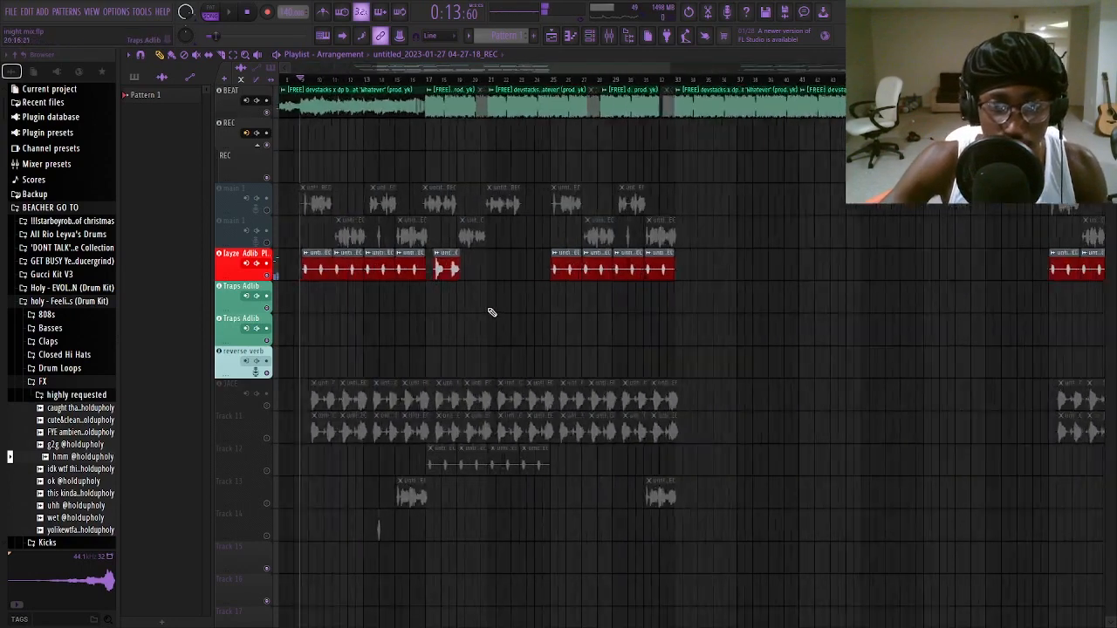
Step: Mute the Iayze Adlib track and select the first section's clips on the JACE track and Tracks 11 to 14
{"action": "left_click", "coordinate": [269, 278]}
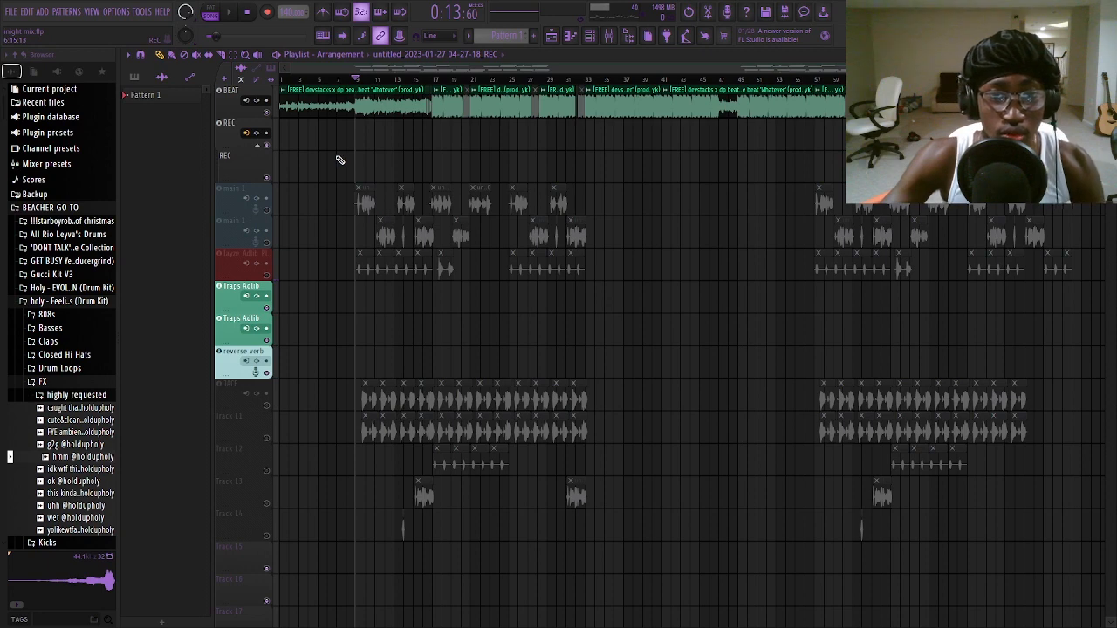
{"action": "left_click_drag", "start_coordinate": [340, 160], "coordinate": [801, 606]}
{"action": "left_click_drag", "start_coordinate": [361, 341], "coordinate": [663, 584]}
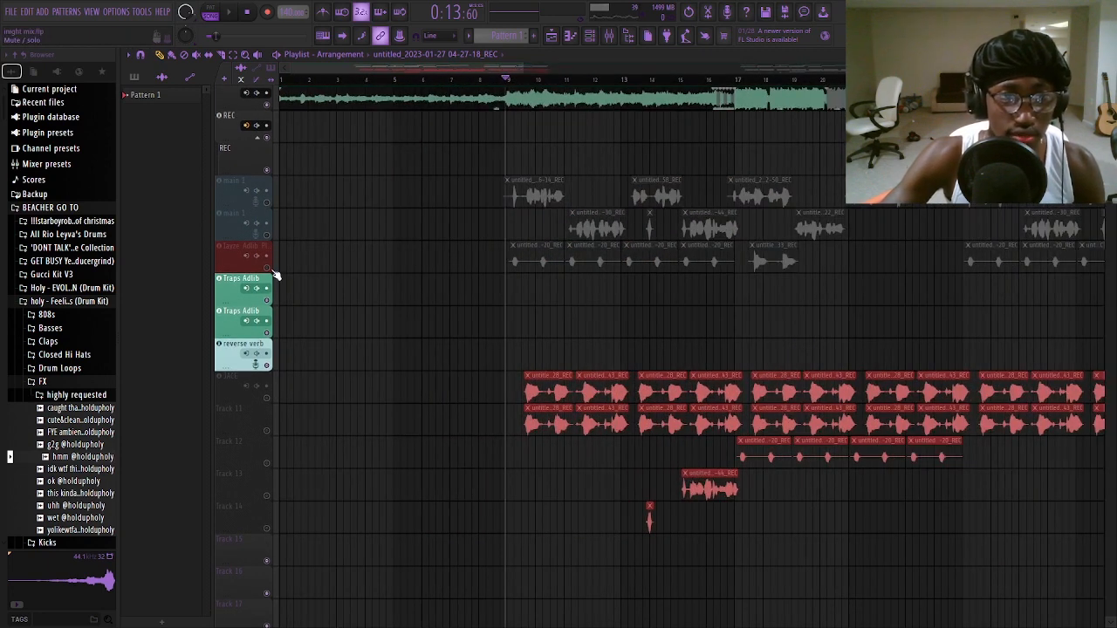
Step: Unmute the vocal and adlib tracks and select the first two pairs of clips on the JACE track and Track 11
{"action": "left_click", "coordinate": [270, 399]}
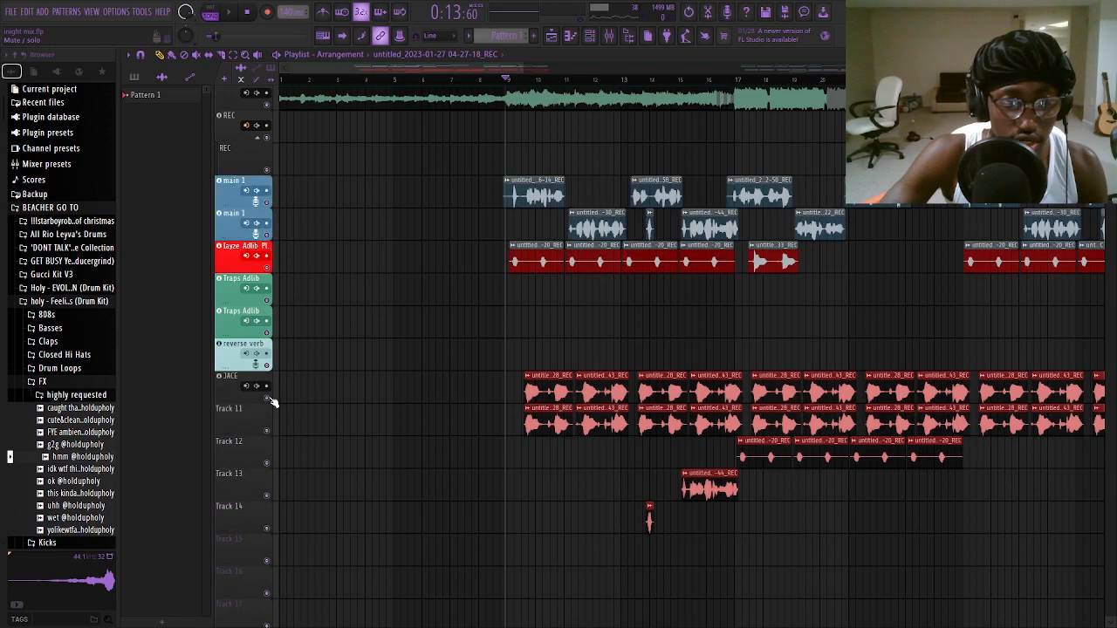
{"action": "scroll", "coordinate": [611, 312], "scroll_direction": "up", "scroll_amount": 3}
{"action": "left_click_drag", "start_coordinate": [429, 341], "coordinate": [533, 464]}
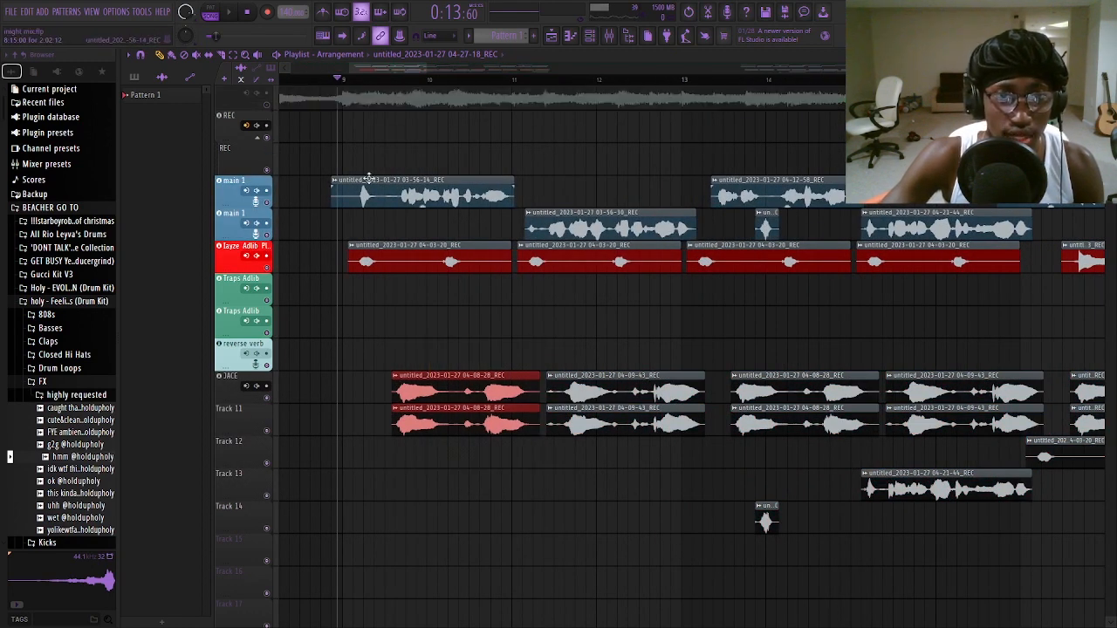
{"action": "left_click", "coordinate": [410, 193]}
{"action": "left_click_drag", "start_coordinate": [480, 370], "coordinate": [361, 399]}
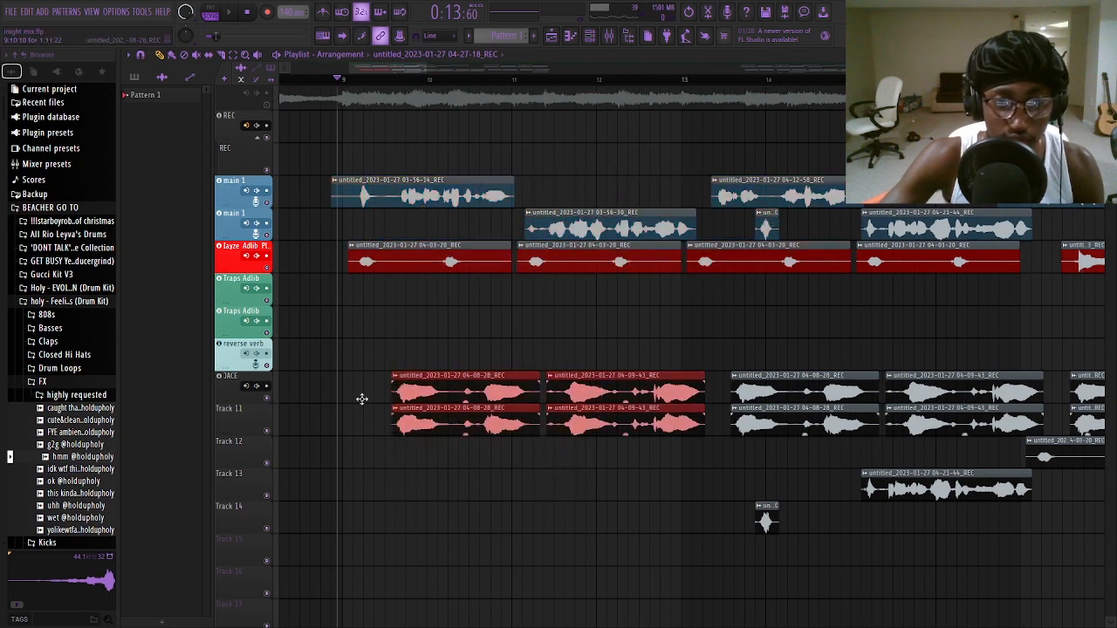
Step: Mute the main 1 and Iayze Adlib tracks and play the JACE adlibs with Track 11 and the beat muted
{"action": "left_click_drag", "start_coordinate": [269, 212], "coordinate": [302, 351]}
{"action": "key", "text": "space"}
{"action": "scroll", "coordinate": [419, 384], "scroll_direction": "down", "scroll_amount": 3}
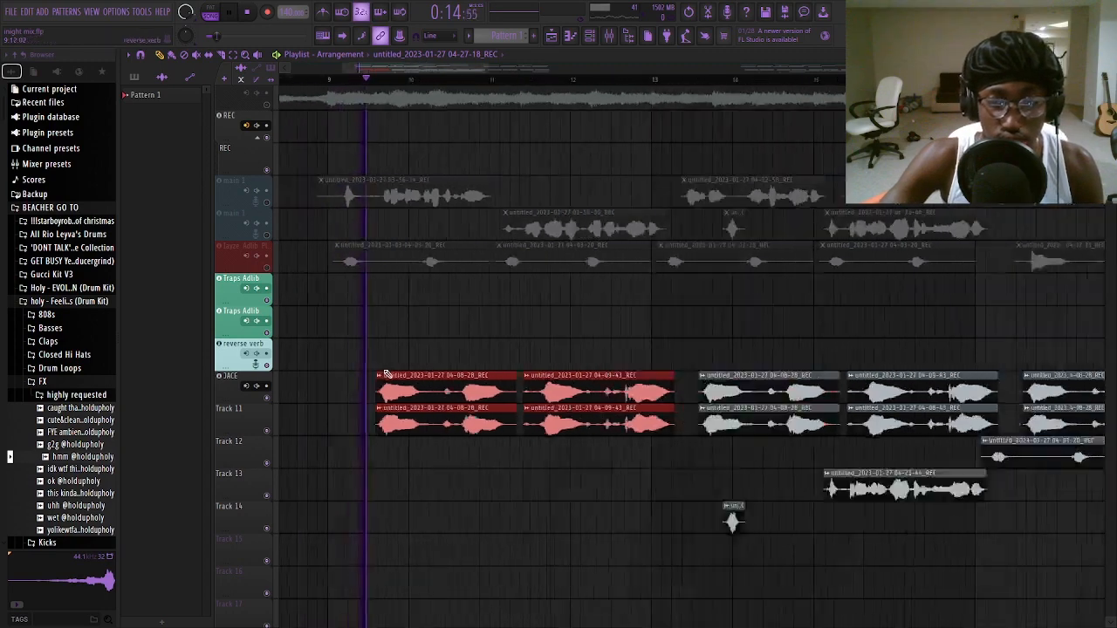
{"action": "scroll", "coordinate": [410, 373], "scroll_direction": "up", "scroll_amount": 3}
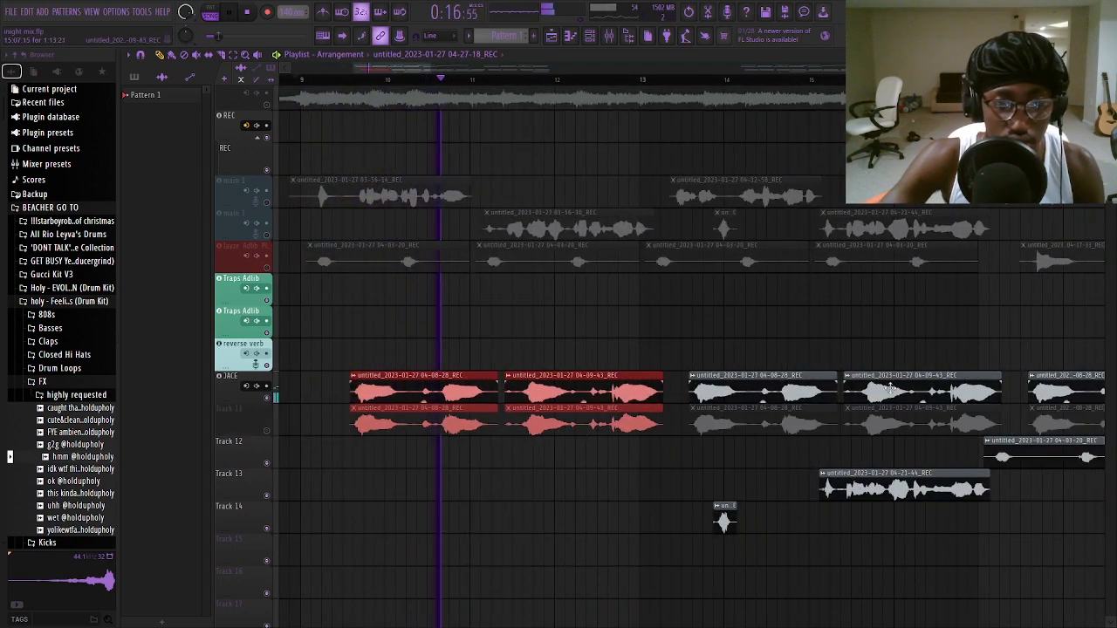
{"action": "scroll", "coordinate": [459, 456], "scroll_direction": "down", "scroll_amount": 4}
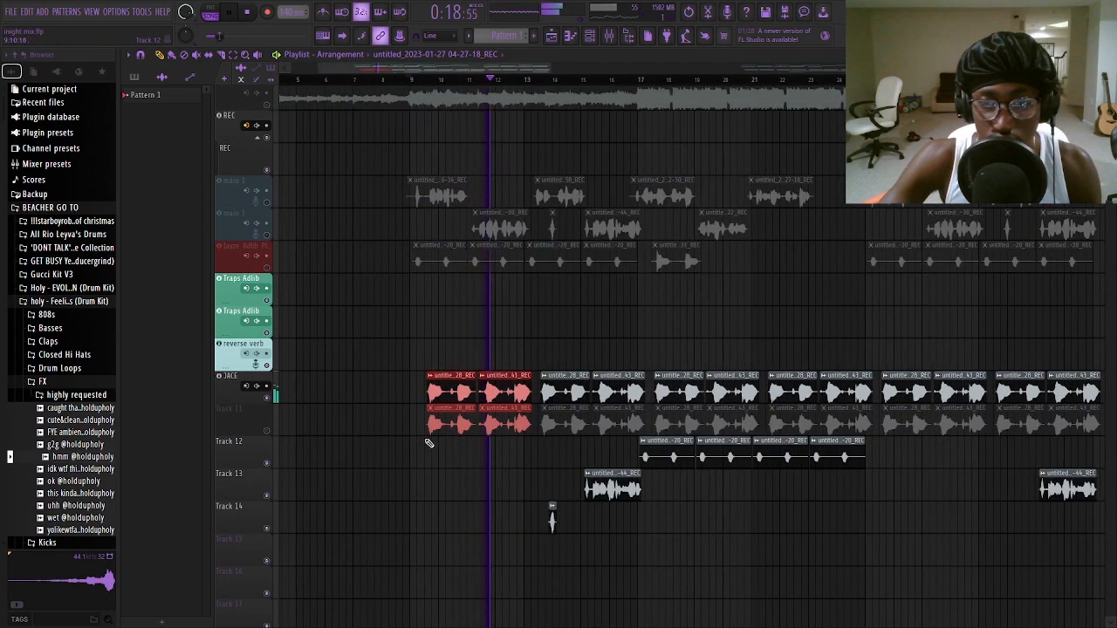
{"action": "scroll", "coordinate": [393, 448], "scroll_direction": "up", "scroll_amount": 3}
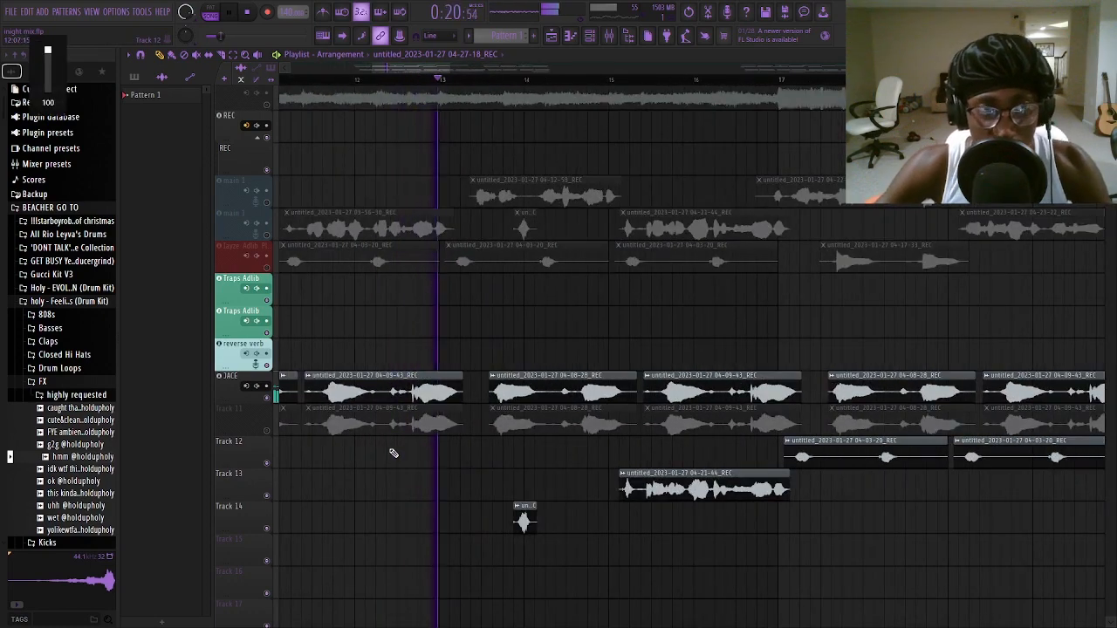
{"action": "scroll", "coordinate": [506, 419], "scroll_direction": "down", "scroll_amount": 3}
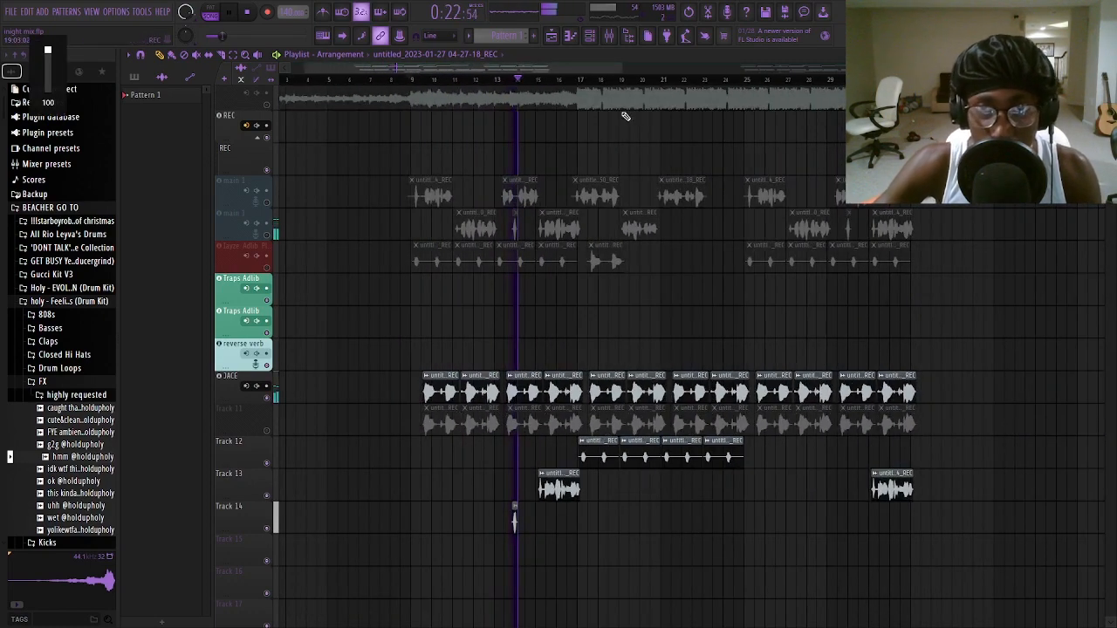
{"action": "key", "text": "space"}
Step: Mute the short clip just before bar 14 on Track 14 and unmute Track 11
{"action": "scroll", "coordinate": [489, 521], "scroll_direction": "up", "scroll_amount": 4}
{"action": "mouse_move", "coordinate": [461, 468]}
{"action": "left_mouse_down"}
{"action": "mouse_move", "coordinate": [593, 598]}
{"action": "mouse_move", "coordinate": [594, 514]}
{"action": "left_mouse_up"}
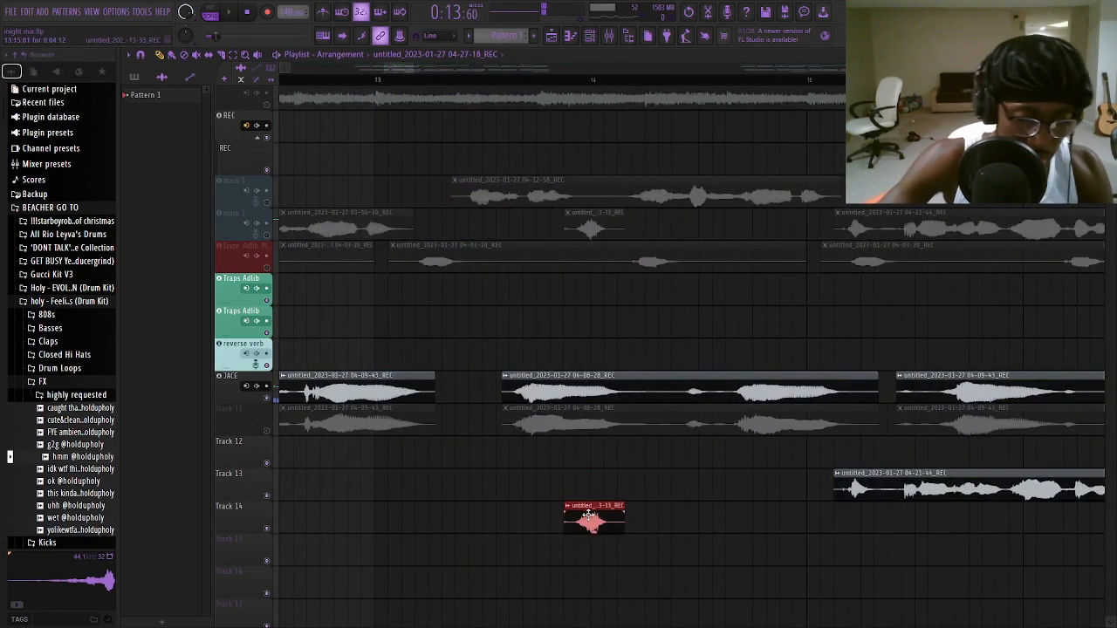
{"action": "scroll", "coordinate": [528, 388], "scroll_direction": "down", "scroll_amount": 4}
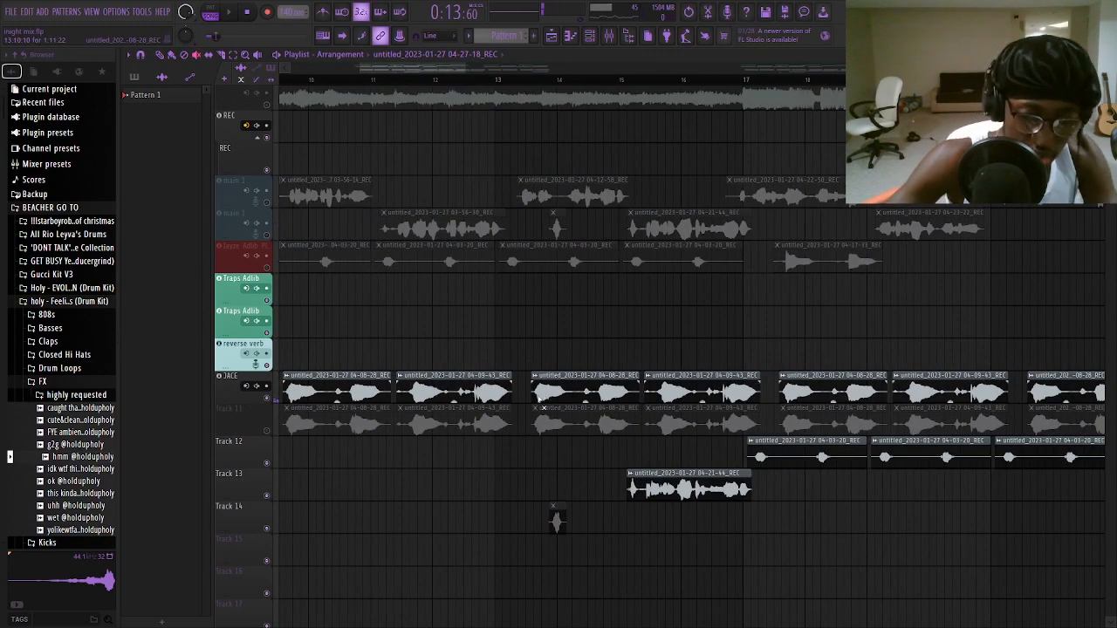
{"action": "left_click", "coordinate": [268, 431]}
{"action": "scroll", "coordinate": [406, 428], "scroll_direction": "down", "scroll_amount": 3}
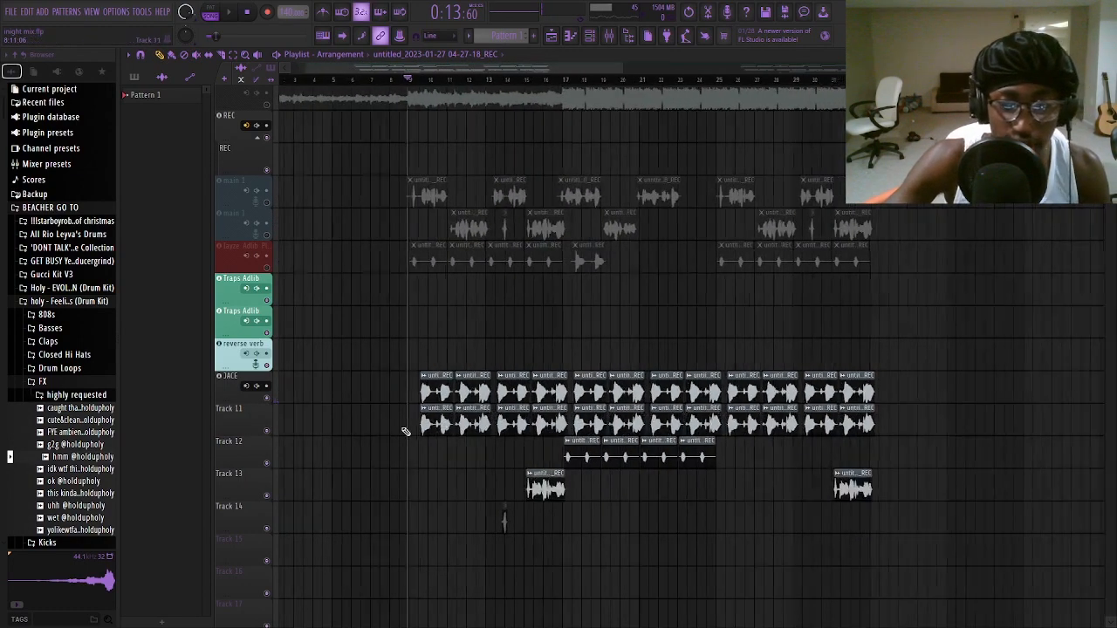
{"action": "scroll", "coordinate": [406, 428], "scroll_direction": "up", "scroll_amount": 2}
Step: Check the mixer briefly, close it, and play the JACE and Track 11 adlibs together without the beat
{"action": "left_click", "coordinate": [609, 36]}
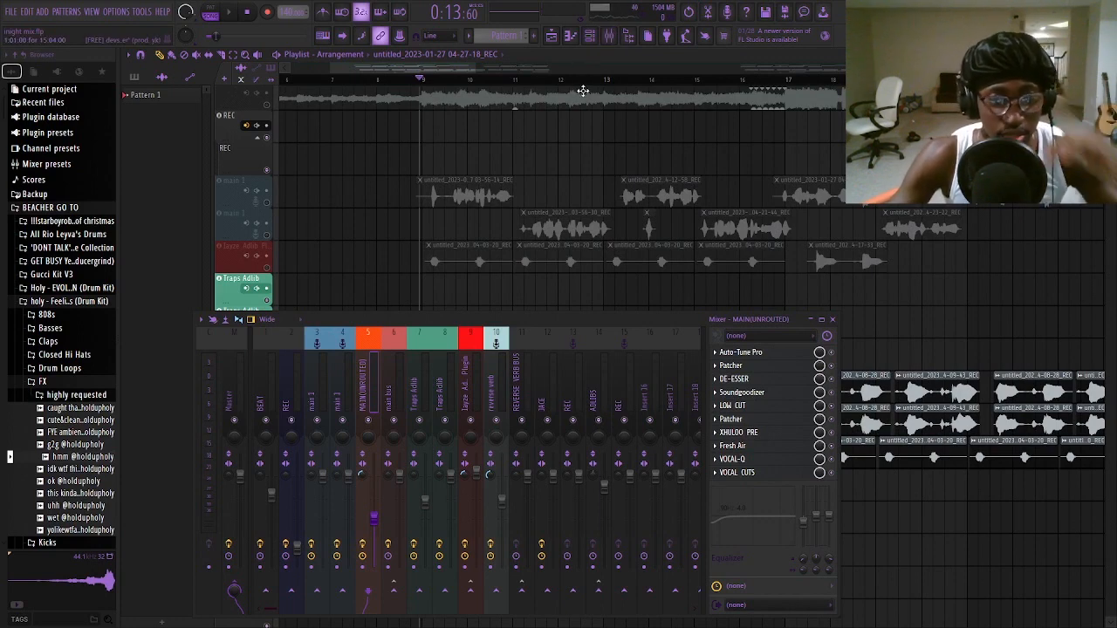
{"action": "left_click", "coordinate": [833, 320]}
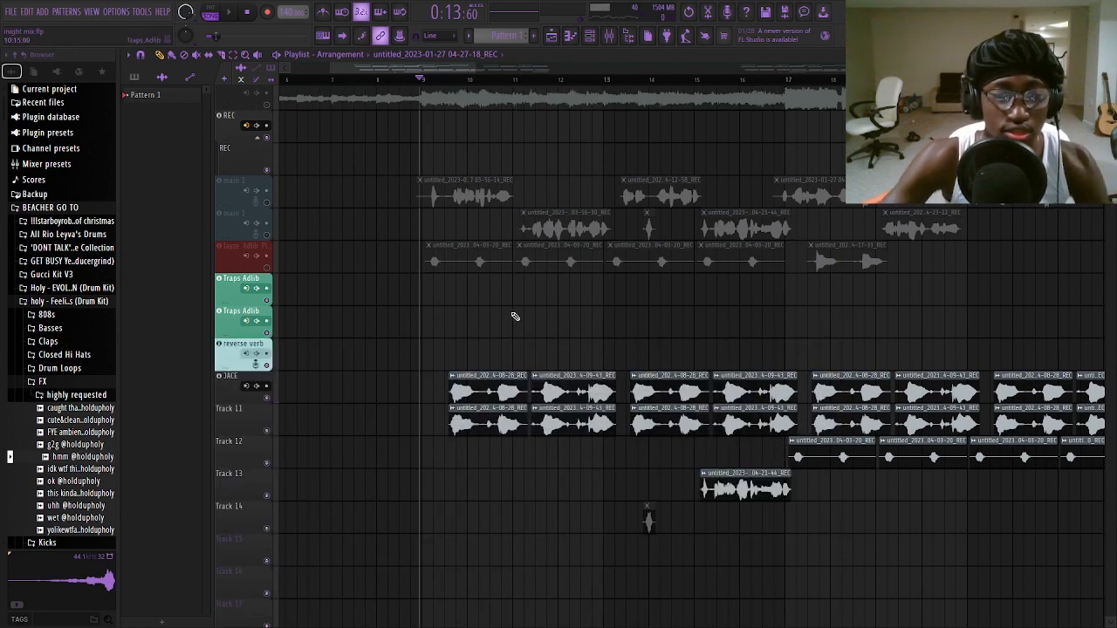
{"action": "key", "text": "space"}
{"action": "scroll", "coordinate": [524, 353], "scroll_direction": "up", "scroll_amount": 4}
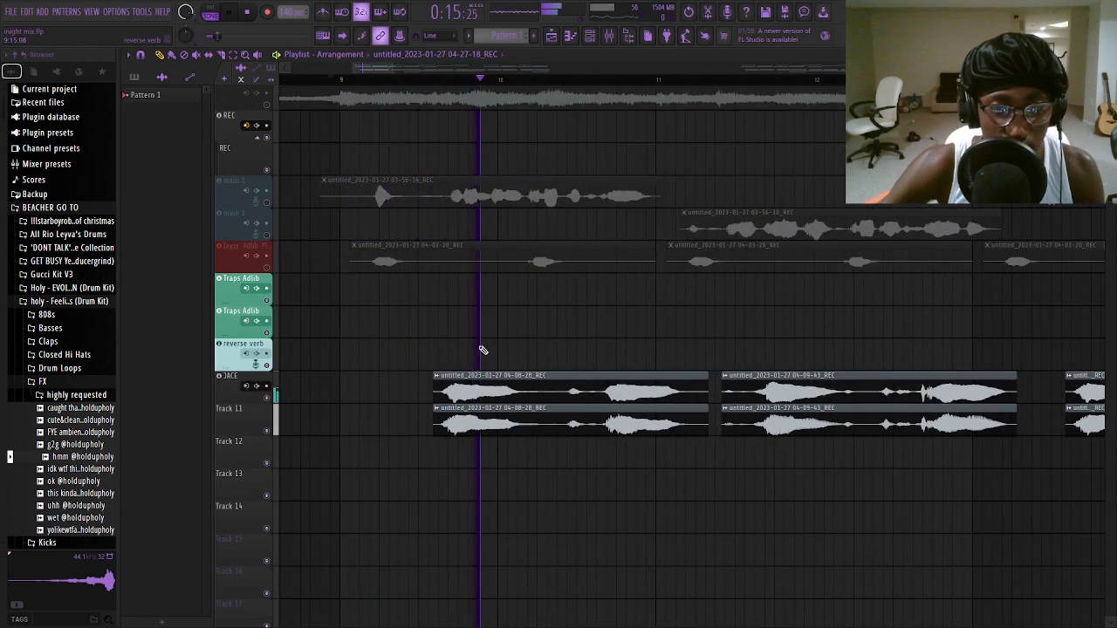
{"action": "scroll", "coordinate": [482, 350], "scroll_direction": "down", "scroll_amount": 8}
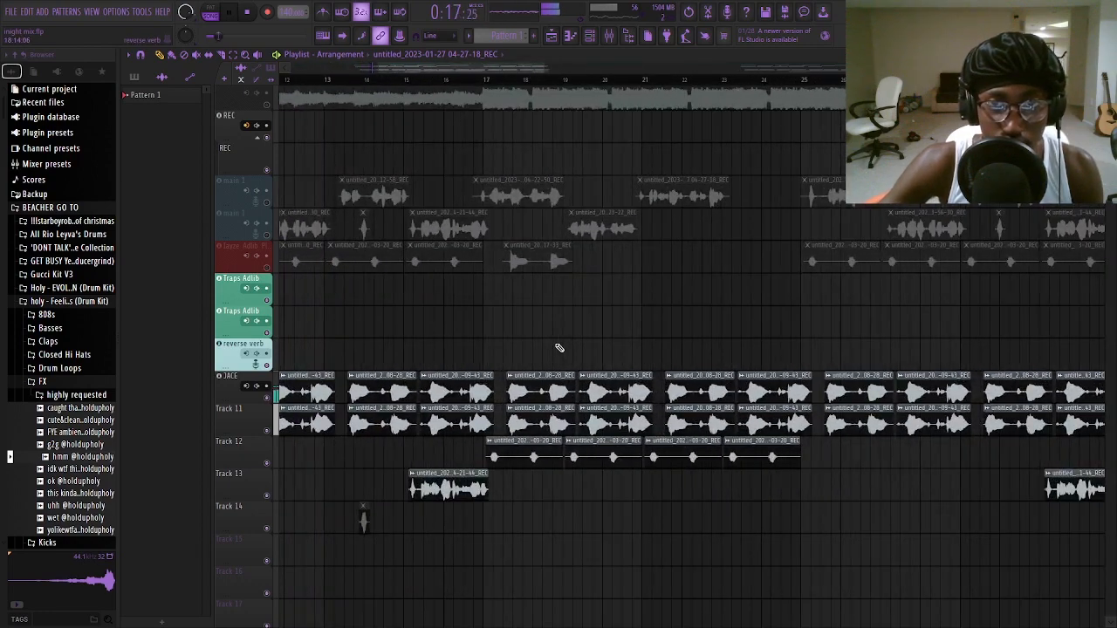
{"action": "key", "text": "space"}
Step: Select the first section's clips on JACE and Tracks 11 to 14, and undo the stray pattern clip added to the playlist
{"action": "scroll", "coordinate": [559, 349], "scroll_direction": "down", "scroll_amount": 4}
{"action": "left_click_drag", "start_coordinate": [304, 339], "coordinate": [796, 517]}
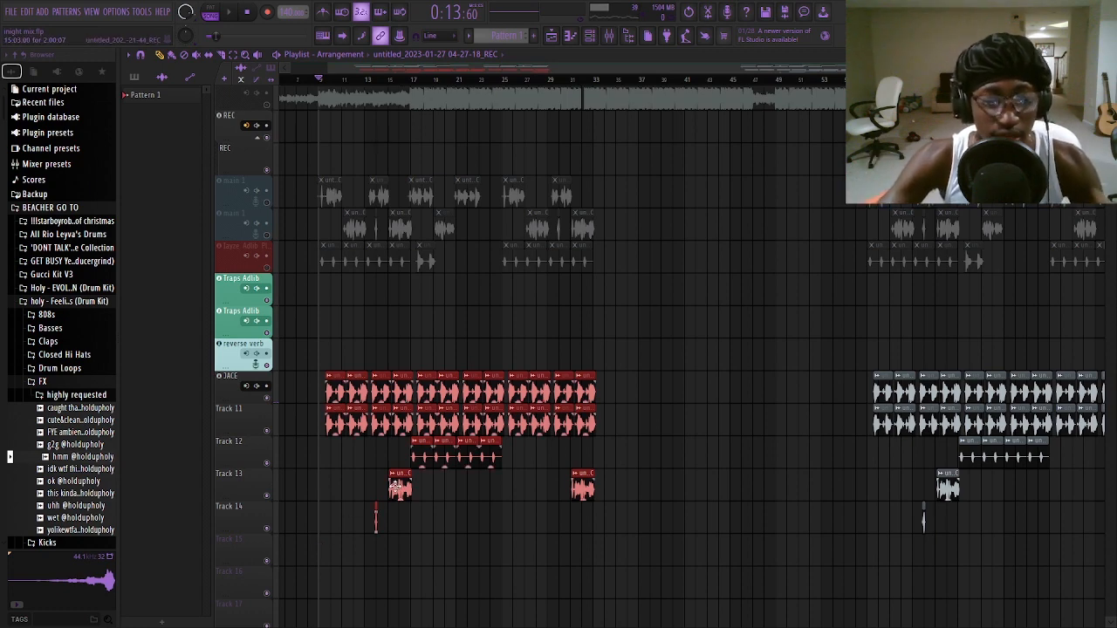
{"action": "left_click", "coordinate": [343, 293]}
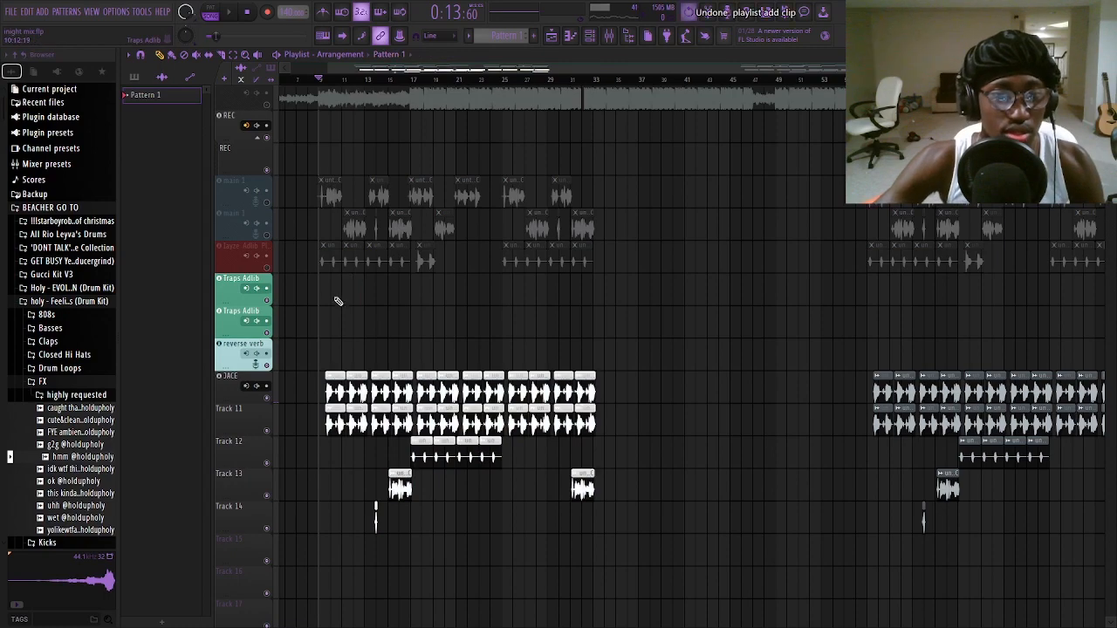
{"action": "key", "text": "ctrl+z"}
Step: Unmute the Iayze Adlib track alongside the JACE track and Tracks 11 to 14
{"action": "left_click", "coordinate": [267, 256]}
{"action": "scroll", "coordinate": [354, 362], "scroll_direction": "up", "scroll_amount": 5}
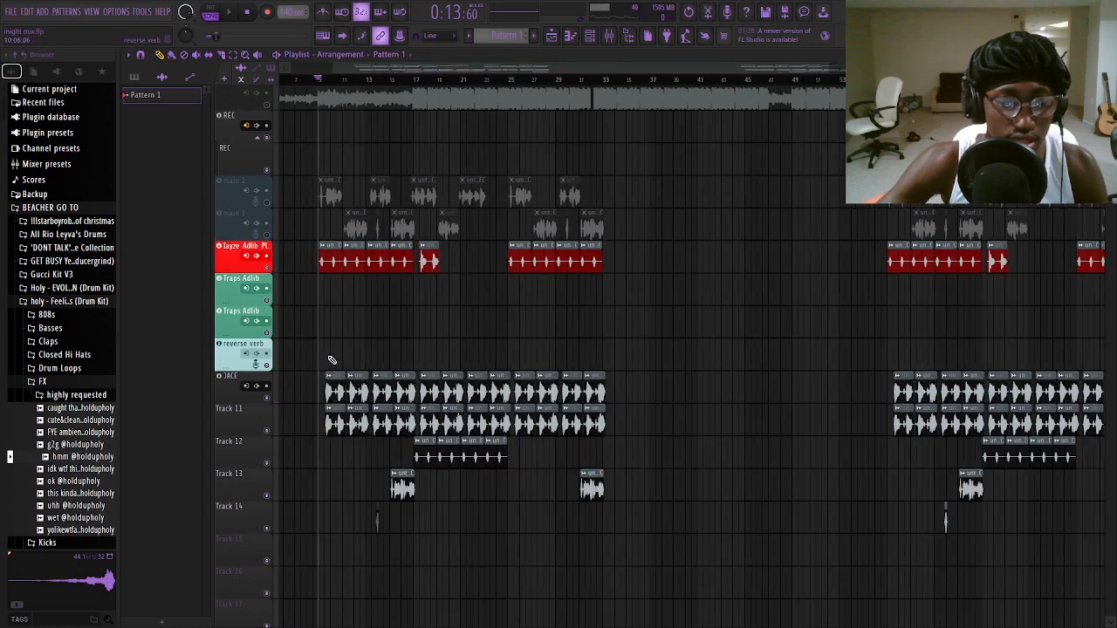
Step: Play all the adlib layers together from the start of the first section and unmute the BEAT track
{"action": "scroll", "coordinate": [345, 244], "scroll_direction": "up", "scroll_amount": 3}
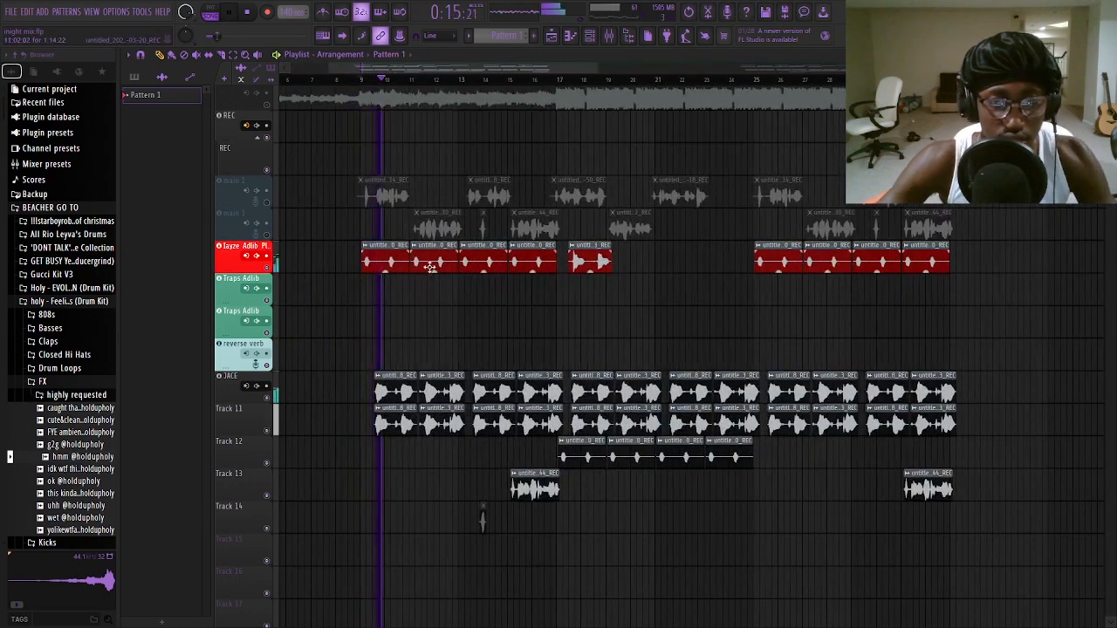
{"action": "scroll", "coordinate": [402, 310], "scroll_direction": "up", "scroll_amount": 4}
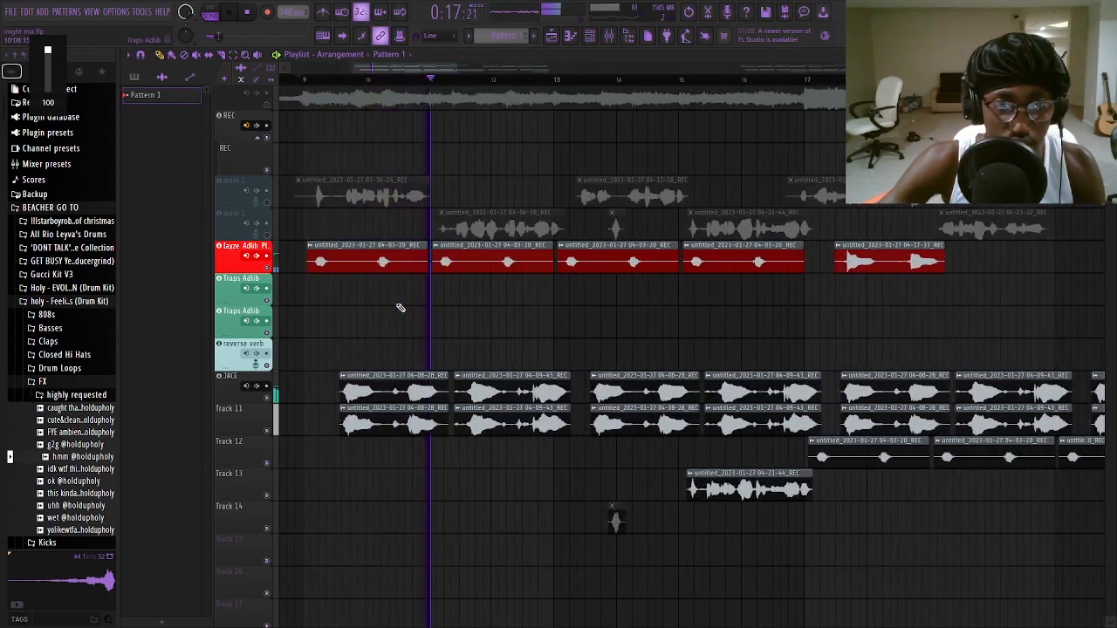
{"action": "scroll", "coordinate": [375, 322], "scroll_direction": "up", "scroll_amount": 1}
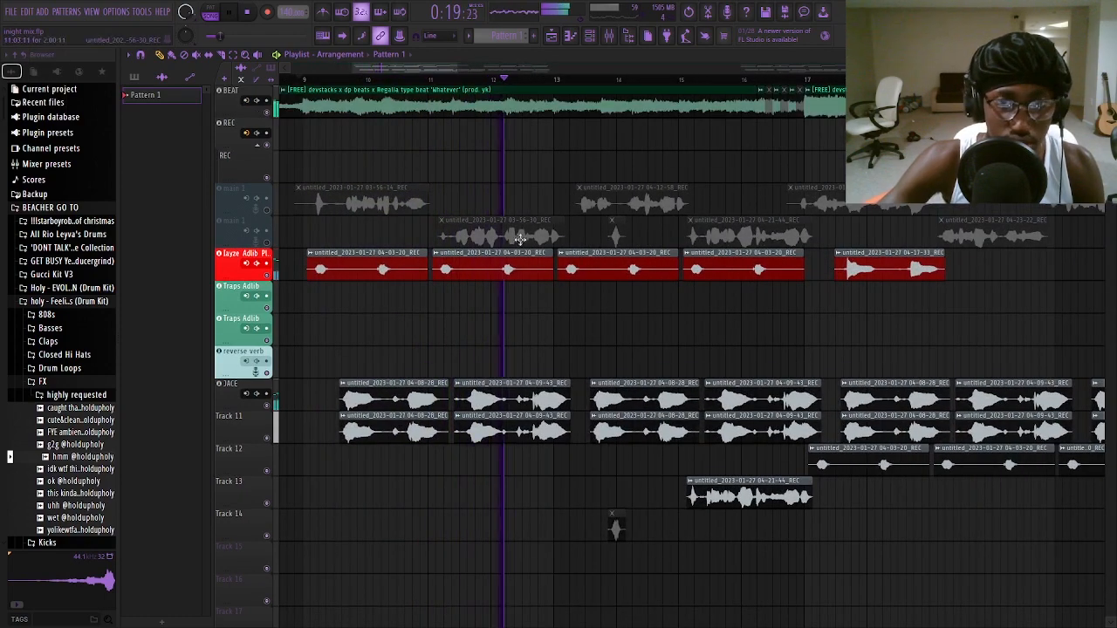
{"action": "scroll", "coordinate": [524, 349], "scroll_direction": "up", "scroll_amount": 2}
{"action": "scroll", "coordinate": [536, 287], "scroll_direction": "down", "scroll_amount": 2}
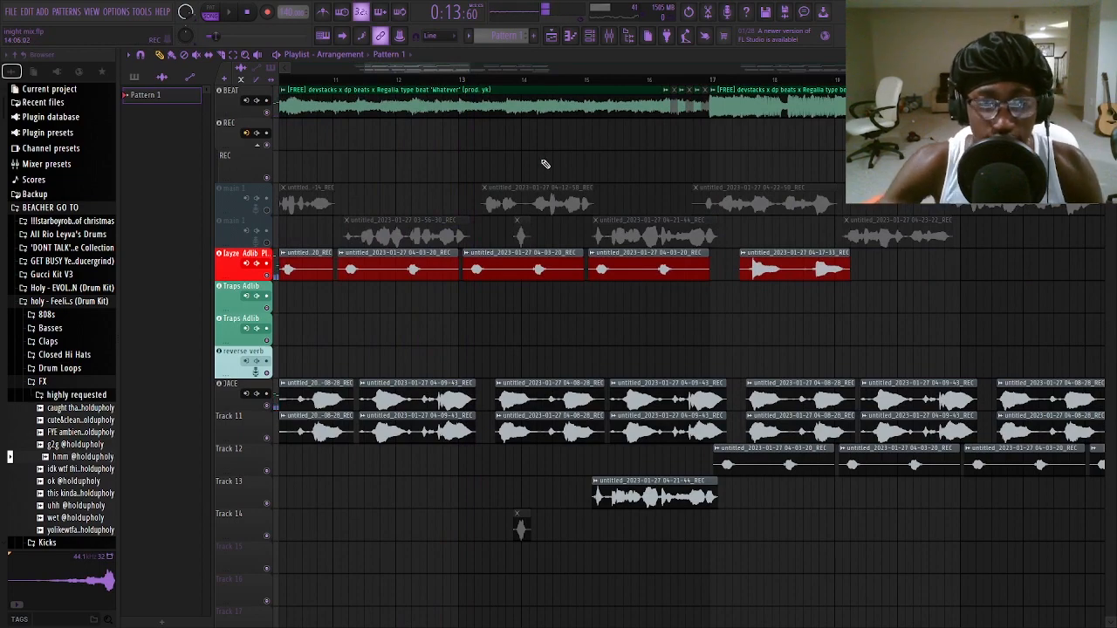
Step: Unmute both main 1 tracks and play the main vocals with the adlibs and the beat
{"action": "scroll", "coordinate": [327, 207], "scroll_direction": "down", "scroll_amount": 4}
{"action": "left_click", "coordinate": [266, 210]}
{"action": "left_click", "coordinate": [266, 242]}
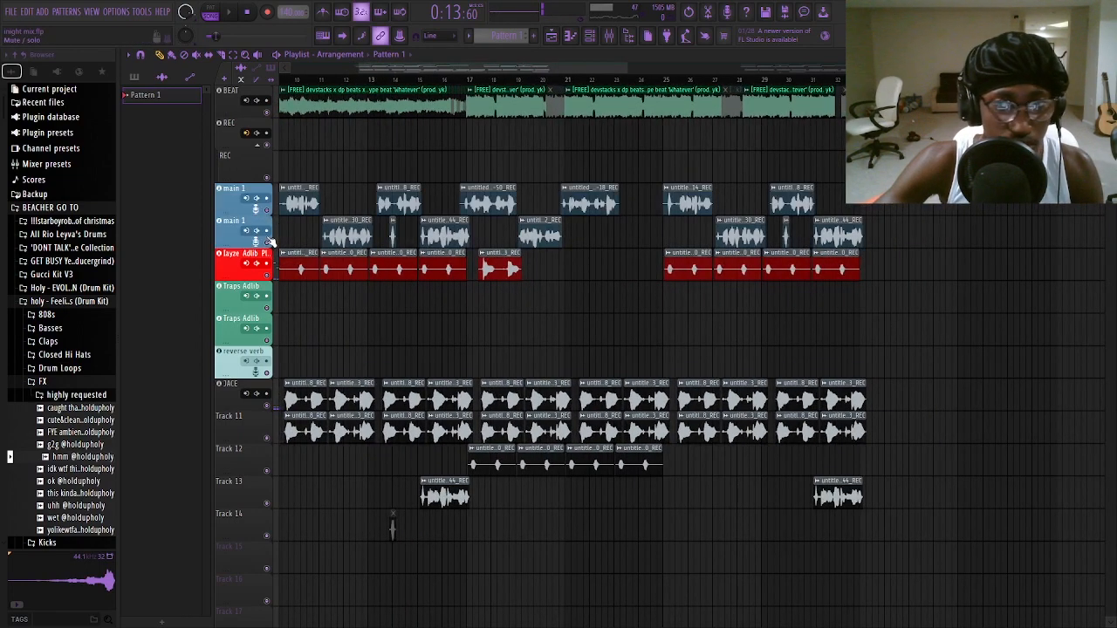
{"action": "scroll", "coordinate": [419, 329], "scroll_direction": "up", "scroll_amount": 3}
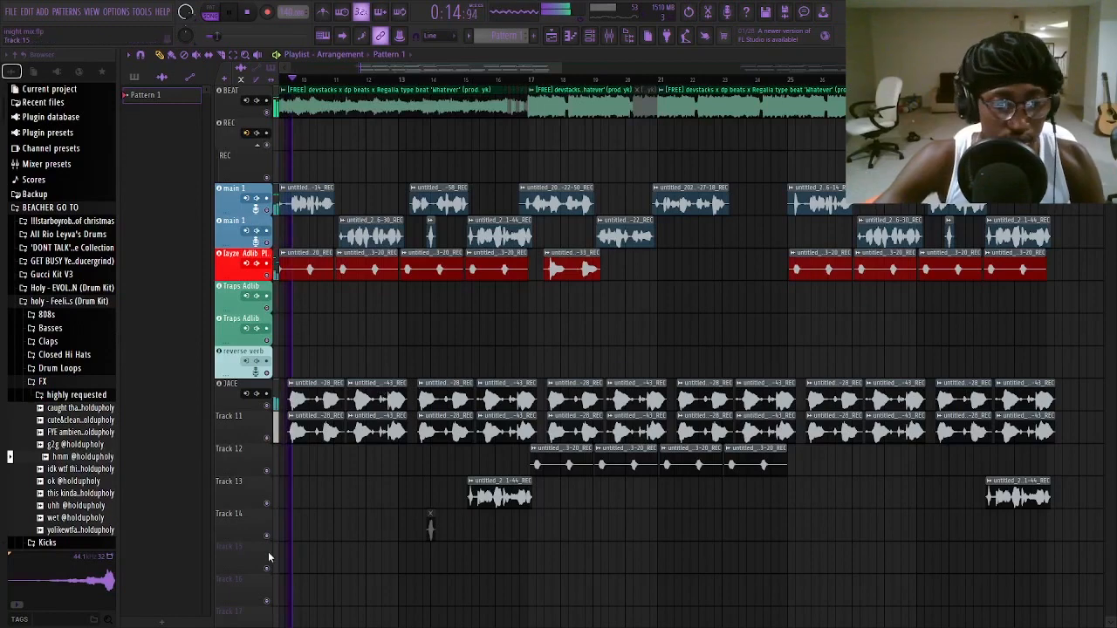
Step: Raise the ADLIBS mixer track's level slightly during playback and close the mixer
{"action": "left_click", "coordinate": [608, 35]}
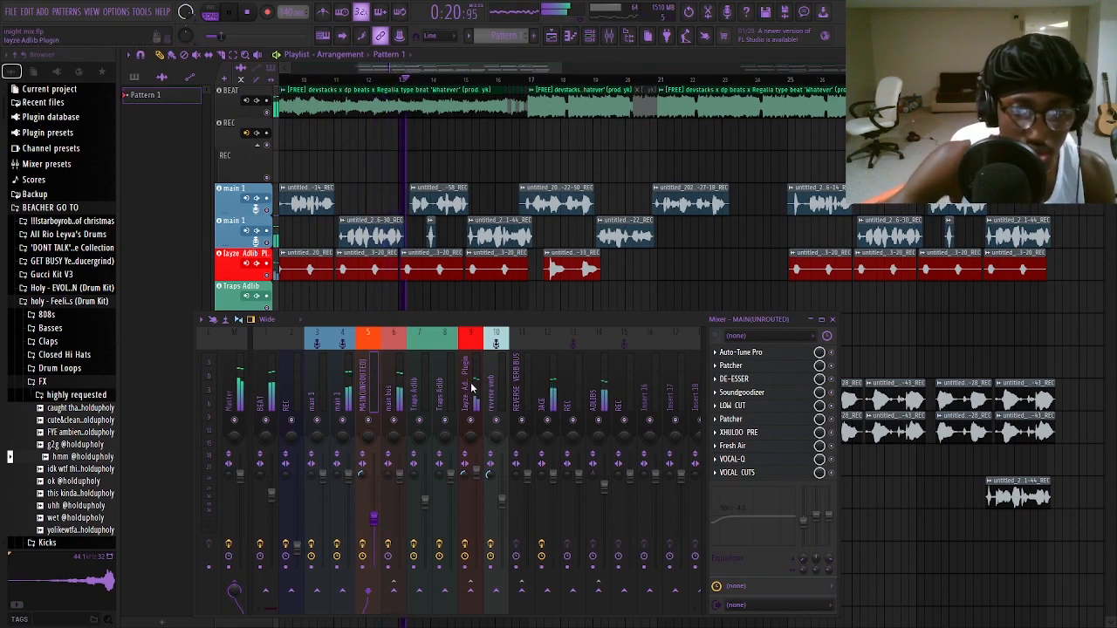
{"action": "left_click", "coordinate": [606, 478]}
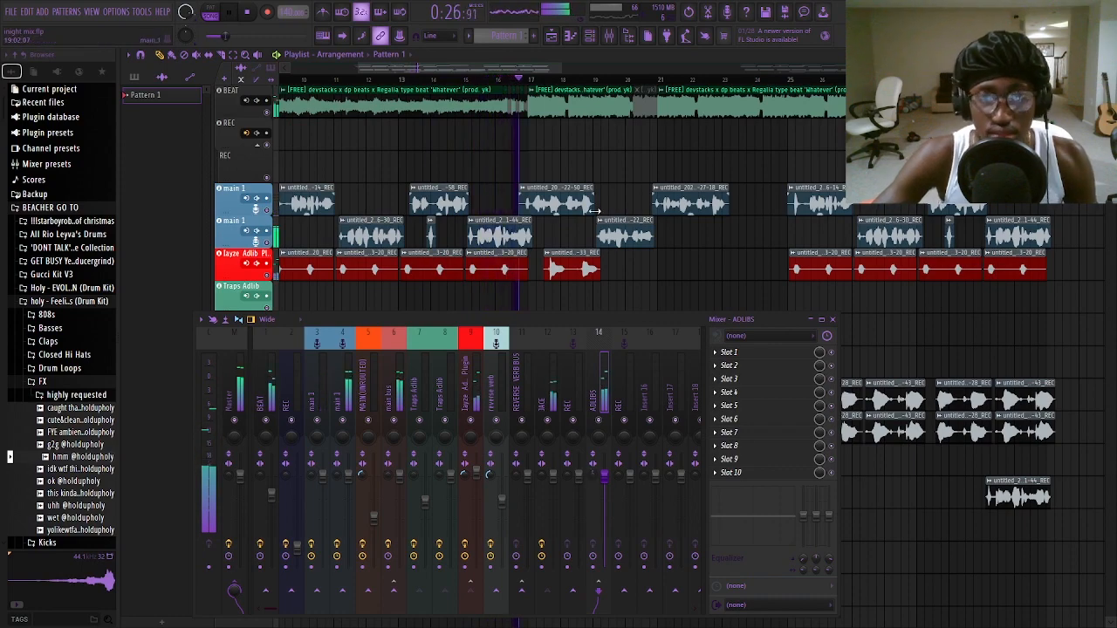
{"action": "left_click", "coordinate": [831, 319]}
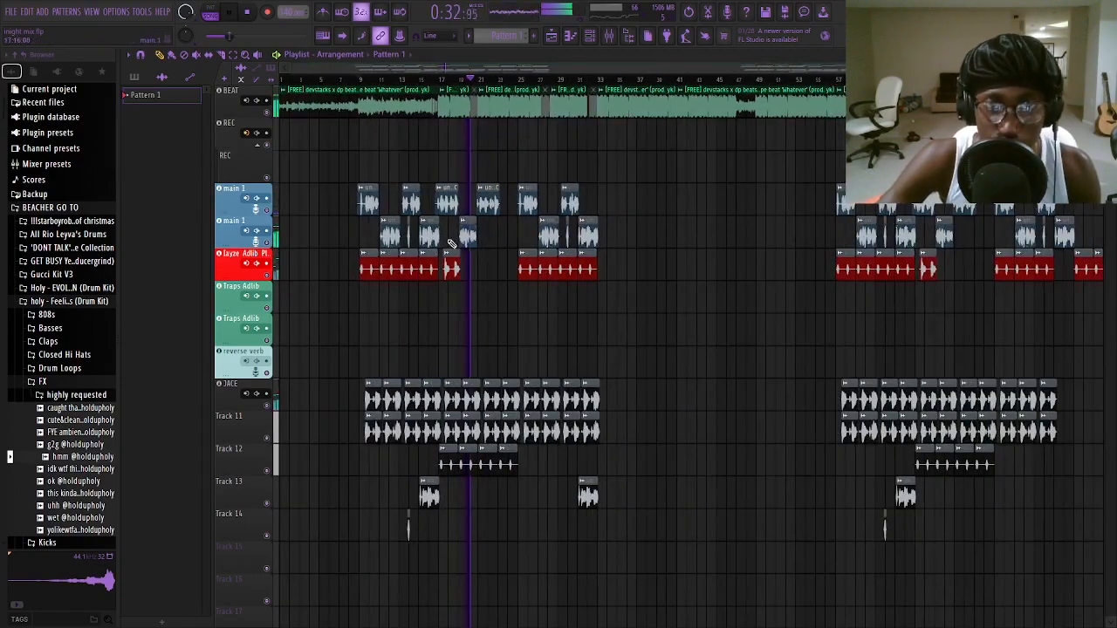
Step: Listen to the full mix through the first section up to about bar 25 and stop playback
{"action": "scroll", "coordinate": [375, 234], "scroll_direction": "up", "scroll_amount": 3}
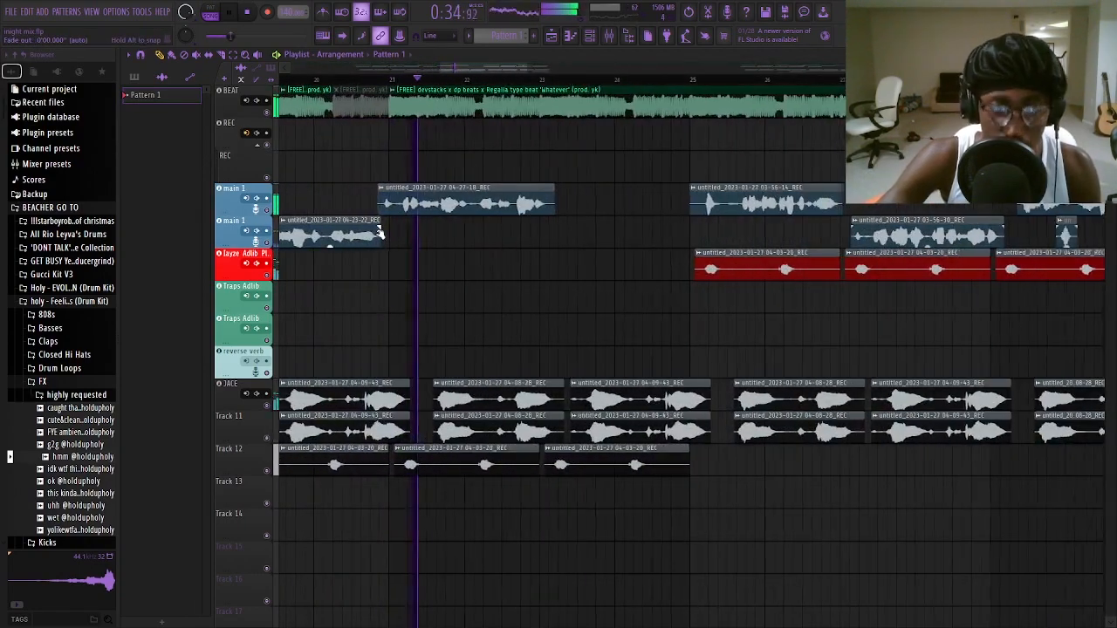
{"action": "scroll", "coordinate": [384, 235], "scroll_direction": "down", "scroll_amount": 5}
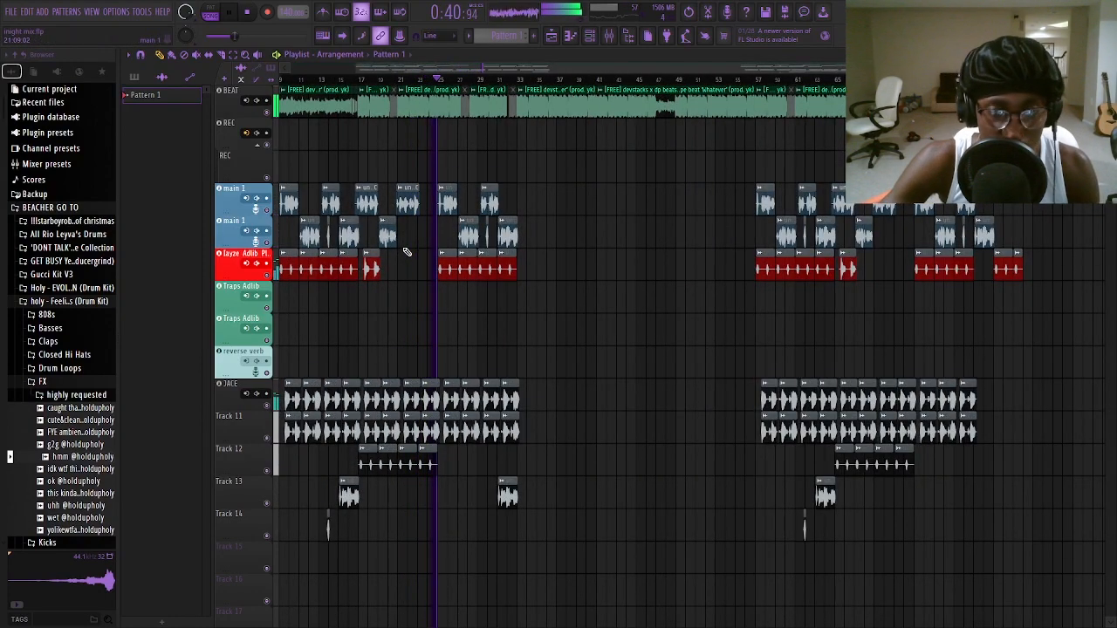
{"action": "scroll", "coordinate": [411, 261], "scroll_direction": "up", "scroll_amount": 1}
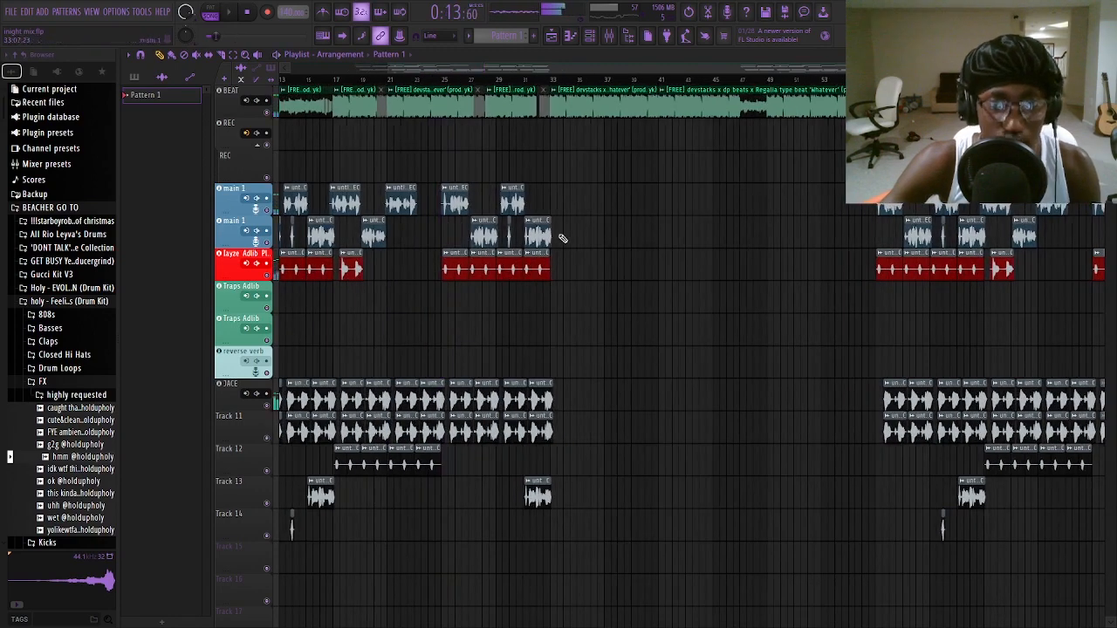
{"action": "scroll", "coordinate": [602, 231], "scroll_direction": "down", "scroll_amount": 1}
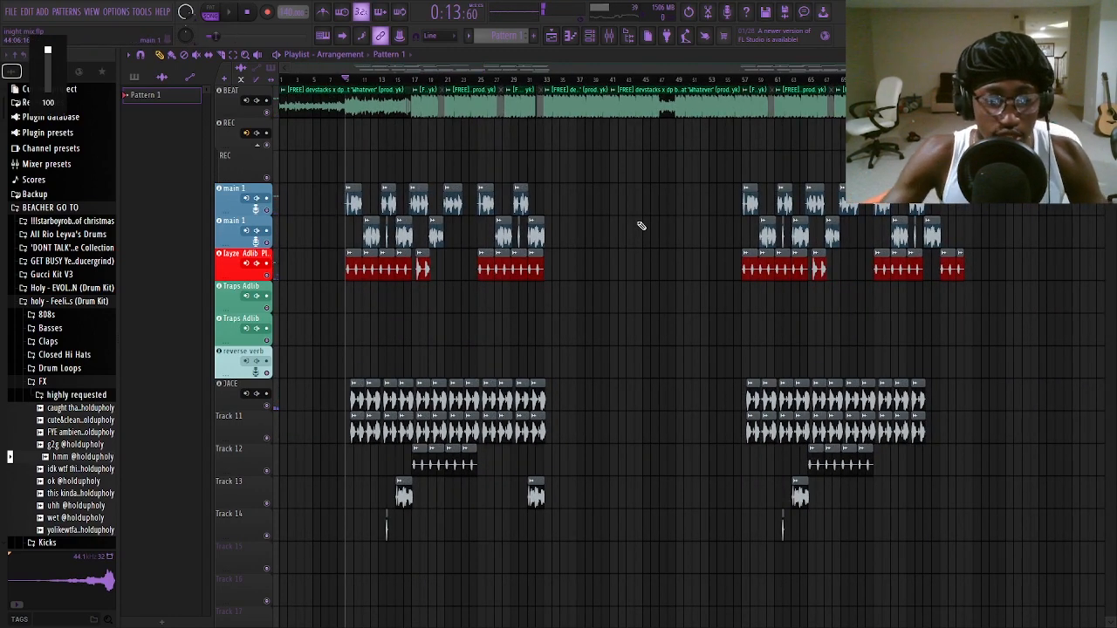
Step: Select the first section's clips from JACE to Track 14, and view the Patcher adlib preset on the Iayze Adlib Plugin mixer track
{"action": "left_click_drag", "start_coordinate": [321, 346], "coordinate": [584, 603]}
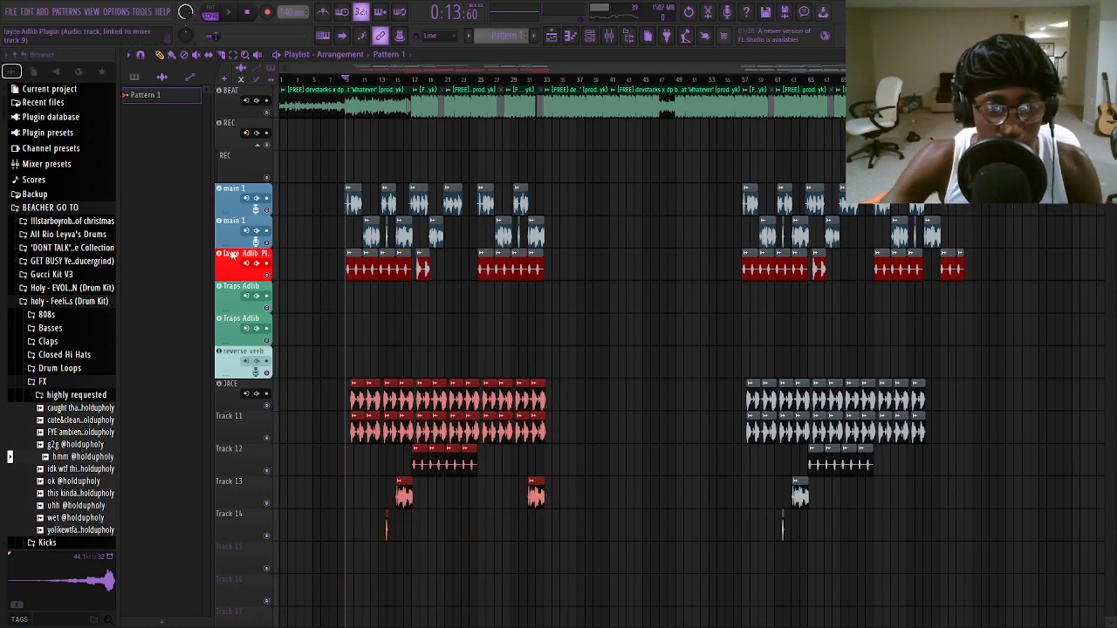
{"action": "left_click", "coordinate": [262, 266]}
{"action": "left_click", "coordinate": [613, 35]}
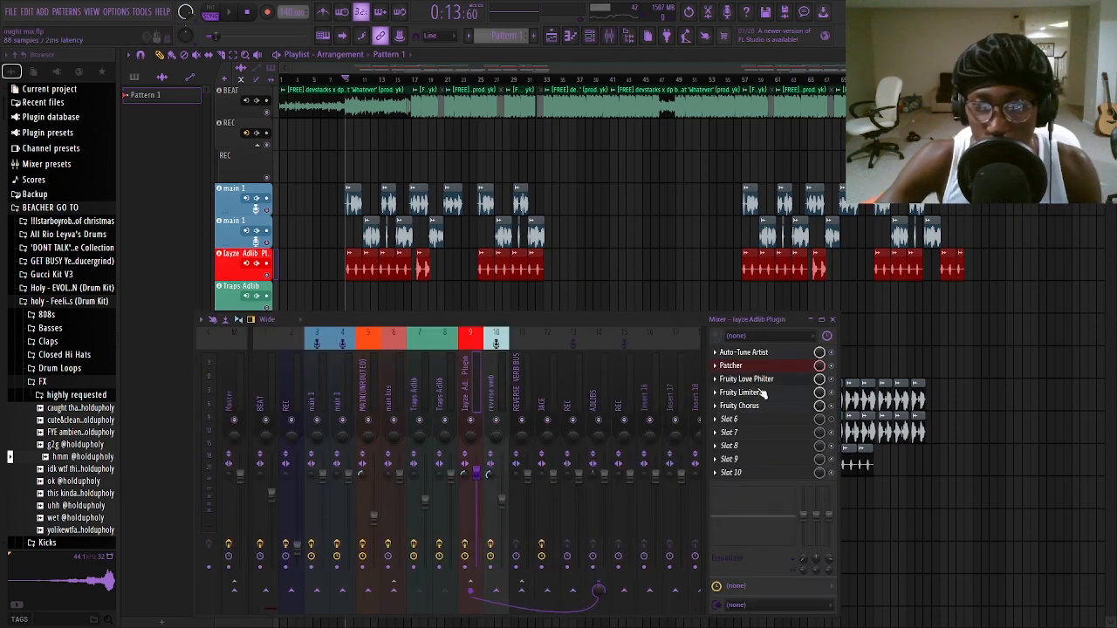
{"action": "left_click", "coordinate": [756, 367]}
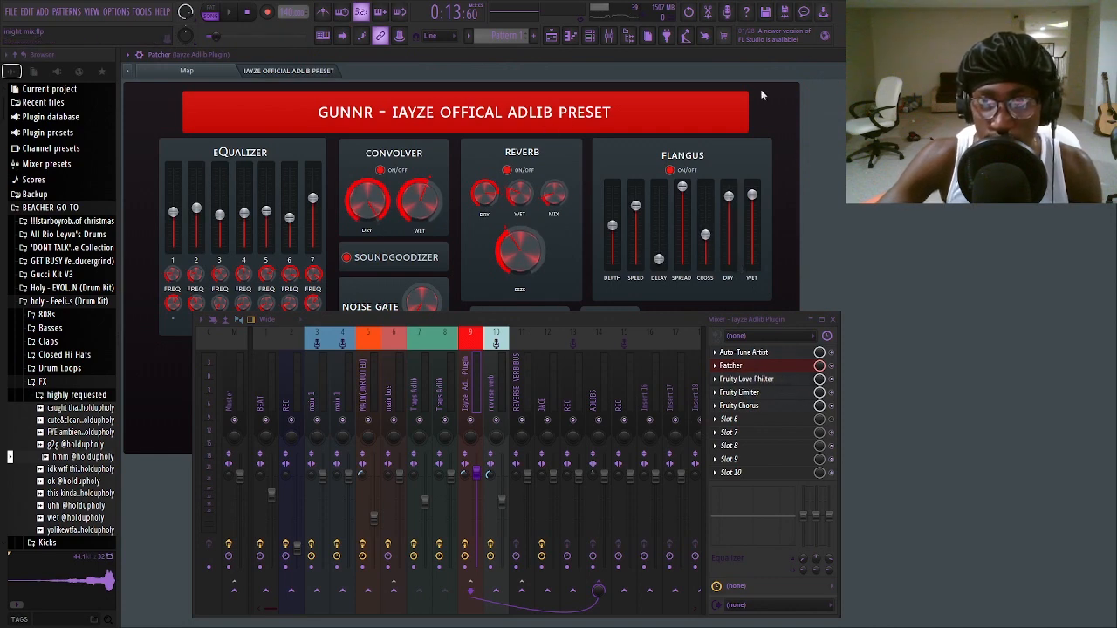
{"action": "left_click", "coordinate": [833, 54]}
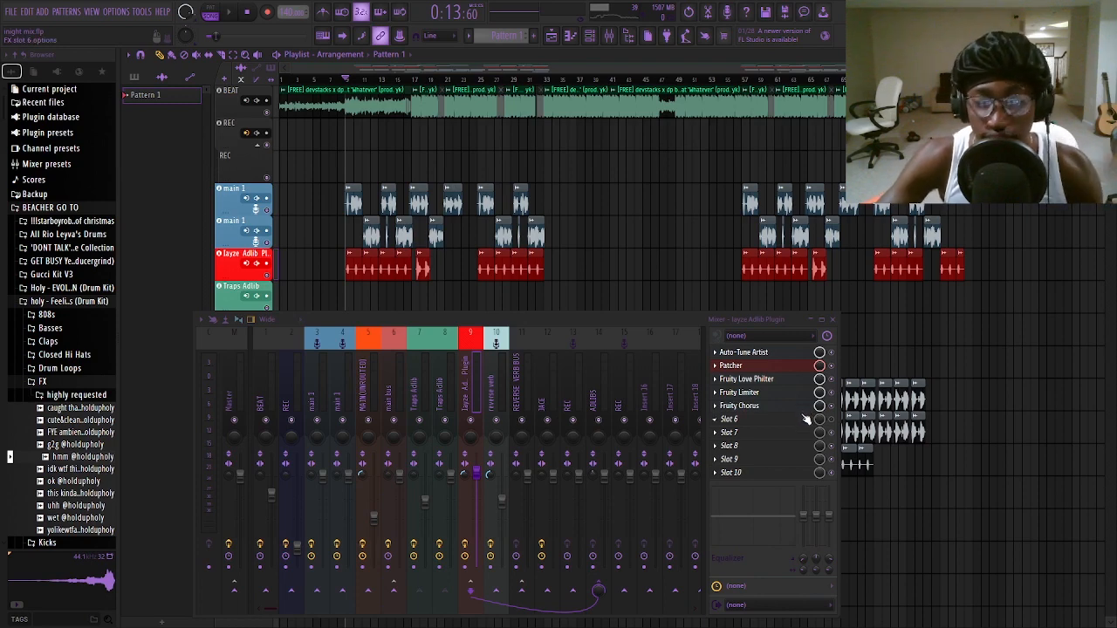
{"action": "left_click", "coordinate": [833, 323]}
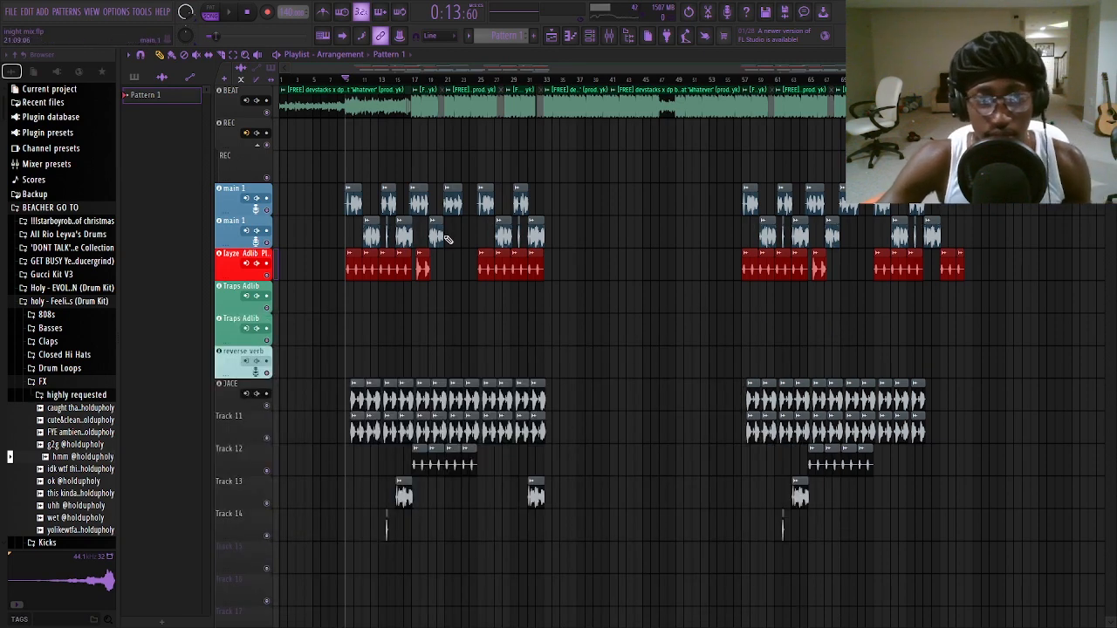